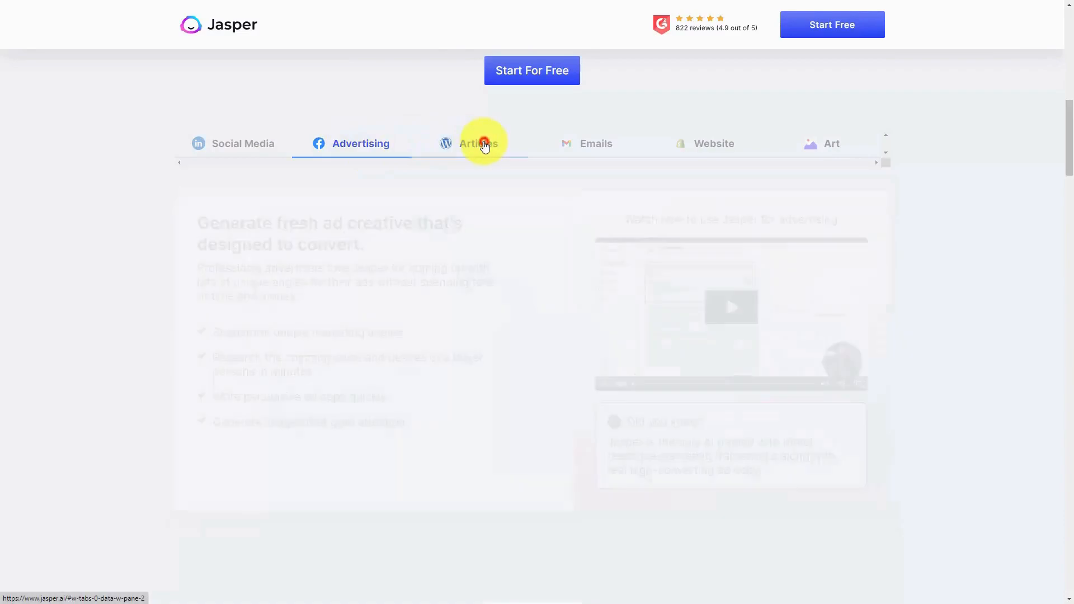
Examine the Emails, Website and Art use cases and the benefits section on the Jasper homepage.
left_click(610, 151)
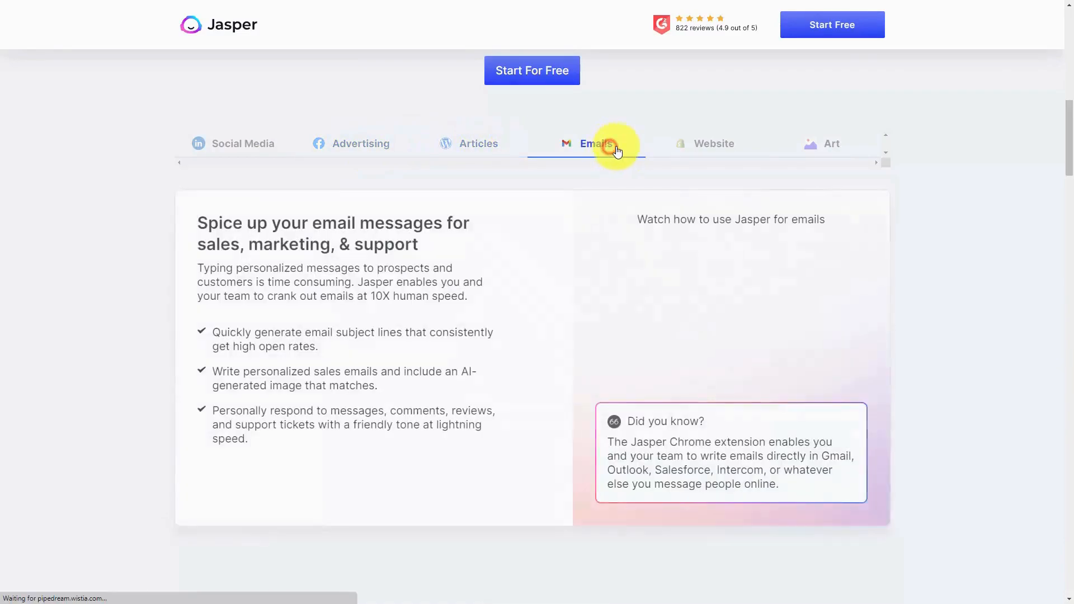
left_click(713, 148)
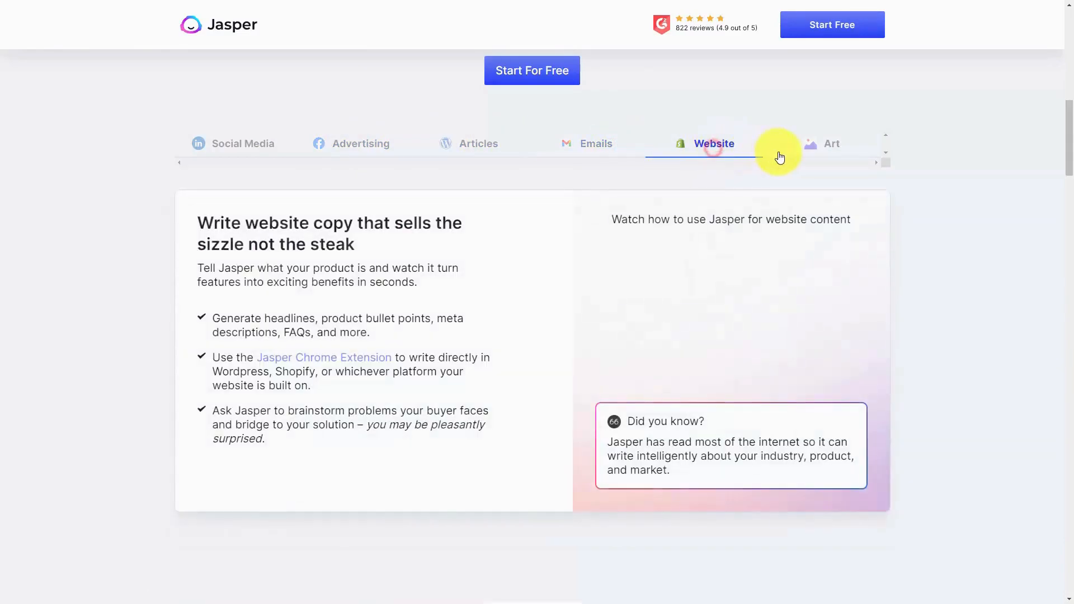
left_click(828, 146)
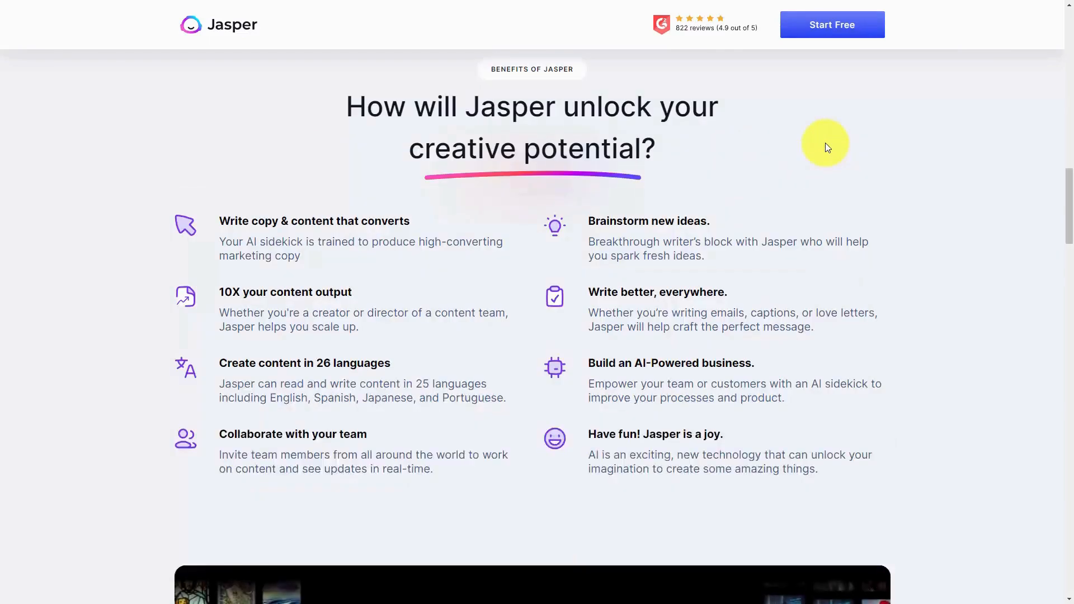
scroll(828, 147, "down", 10)
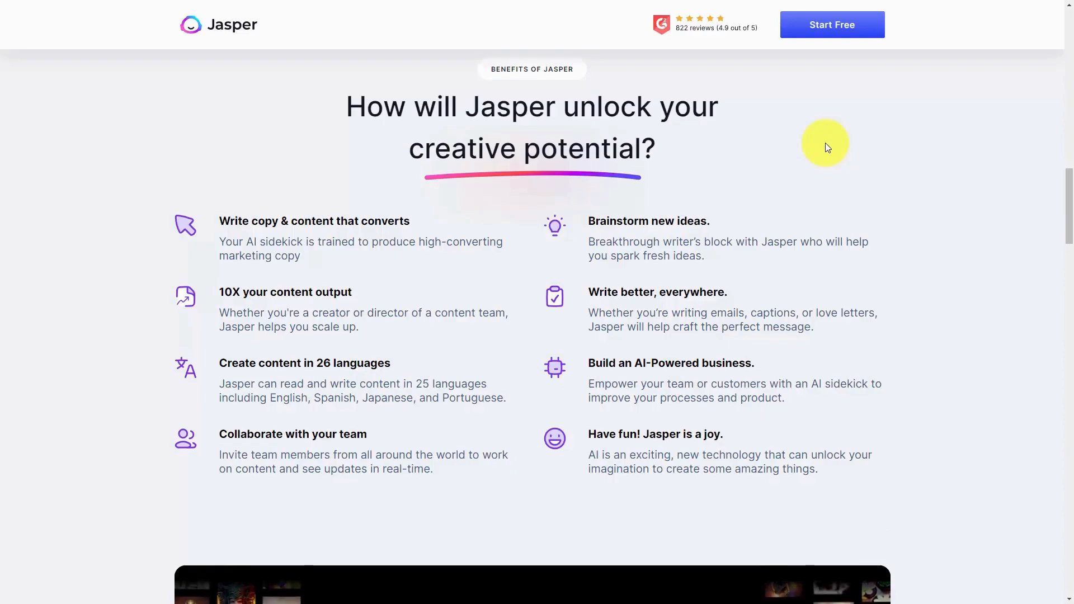
scroll(827, 147, "down", 10)
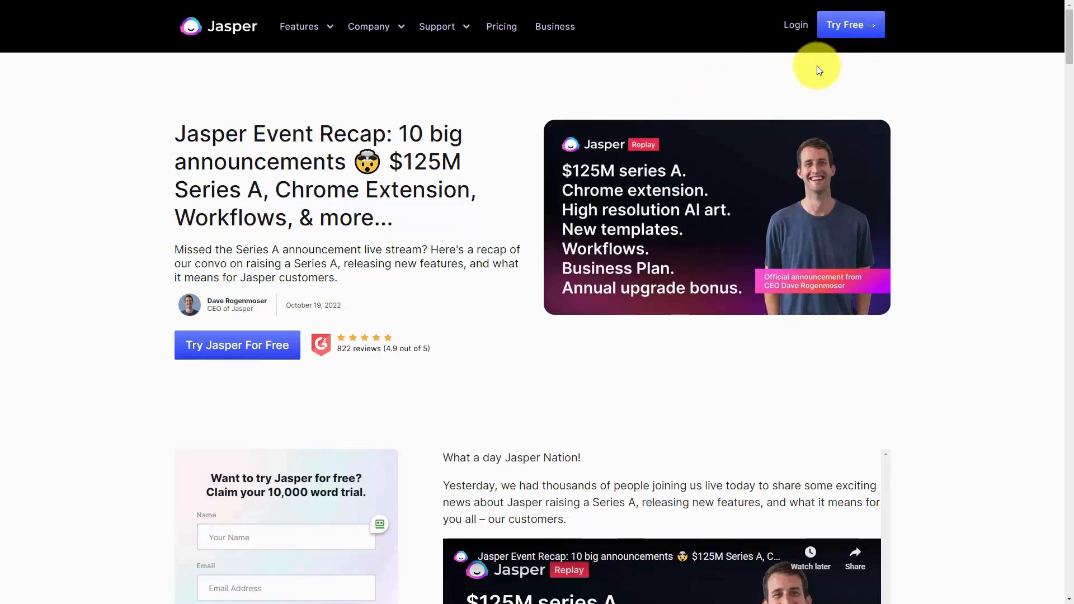
Compare the Starter, Boss Mode and Business plans on the pricing page under monthly and annual billing, including the feature comparison table.
left_click(850, 29)
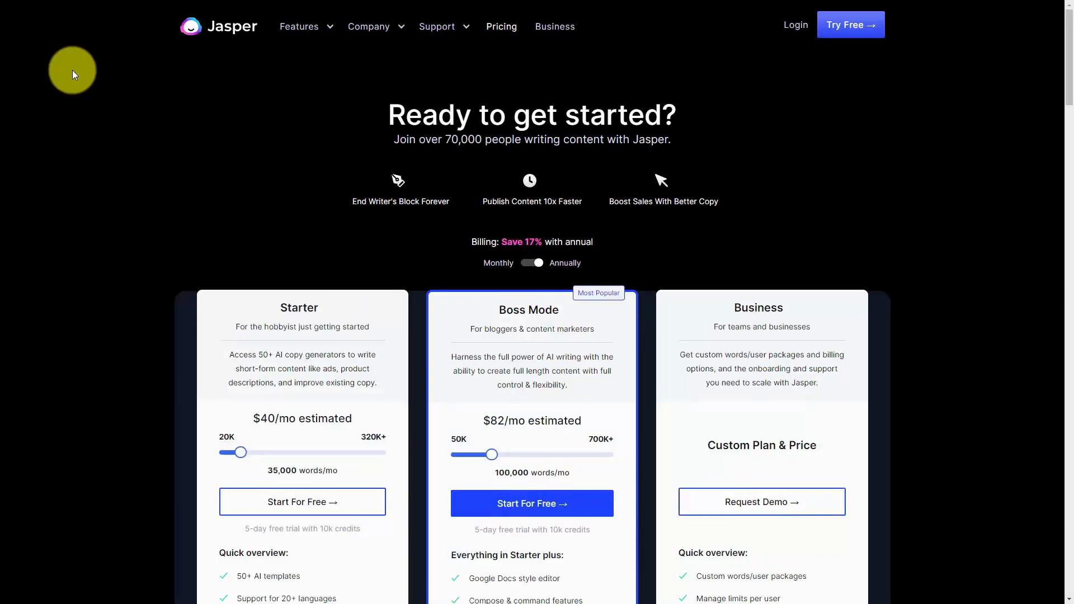
scroll(402, 206, "down", 3)
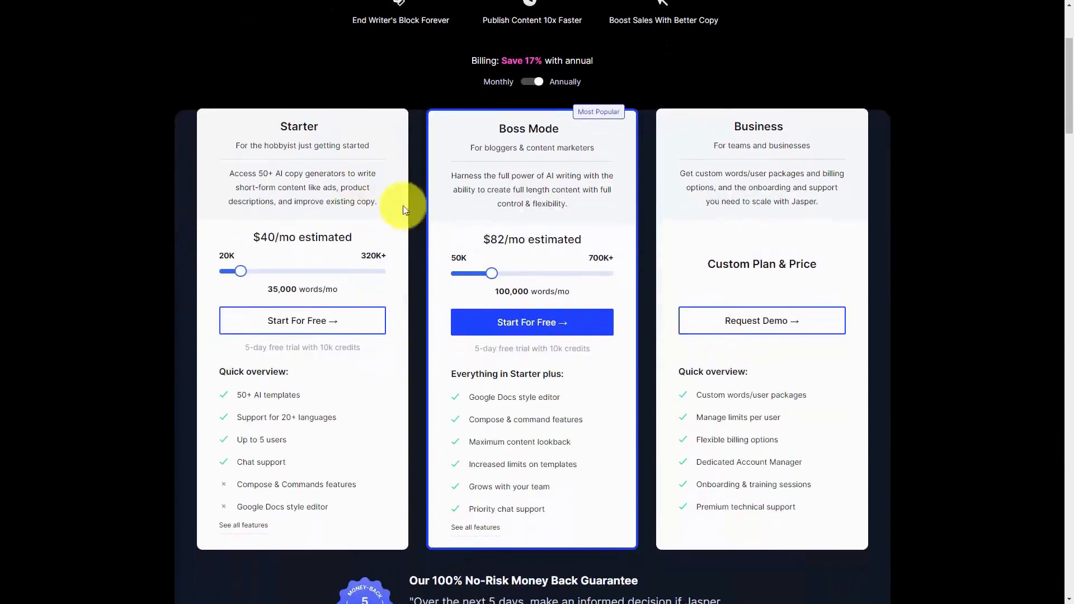
left_click(529, 84)
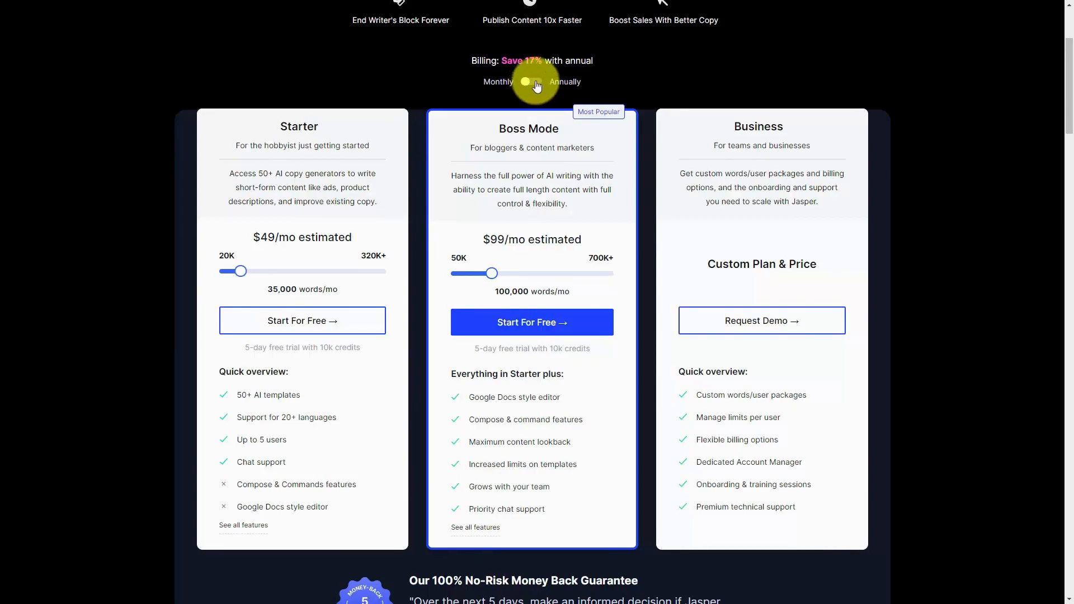
left_click(536, 84)
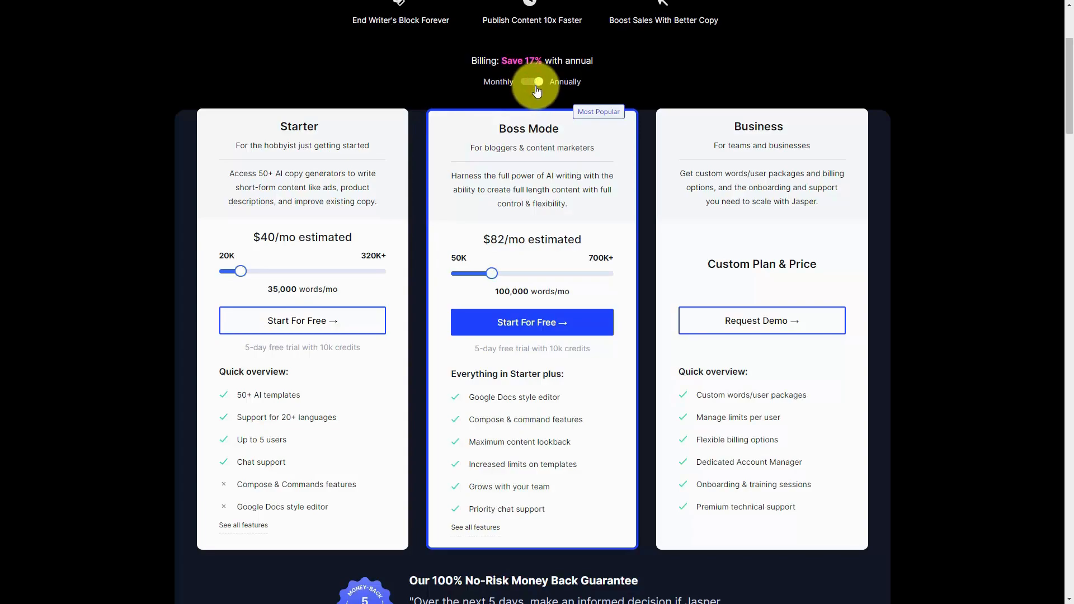
scroll(535, 92, "down", 20)
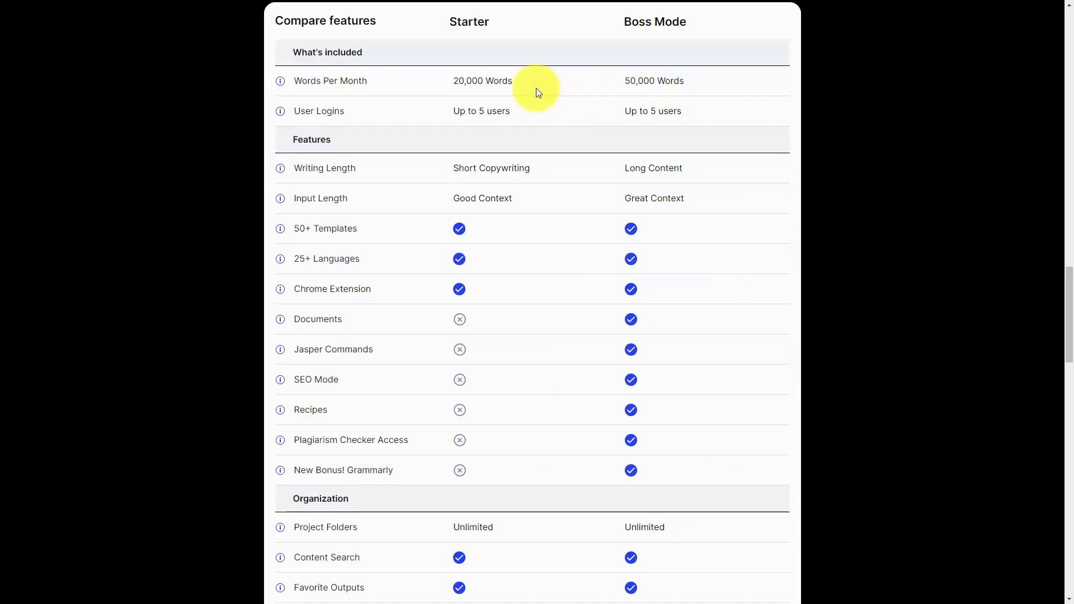
scroll(37, 108, "down", 15)
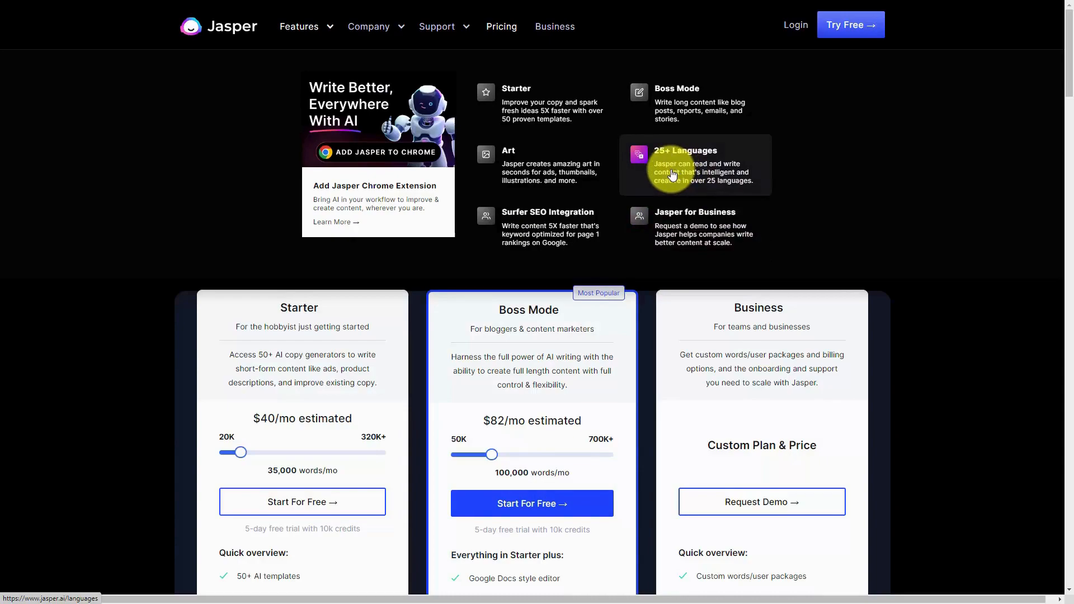
Review the 25+ Languages feature page, from the supported input and output languages to the community links.
left_click(673, 175)
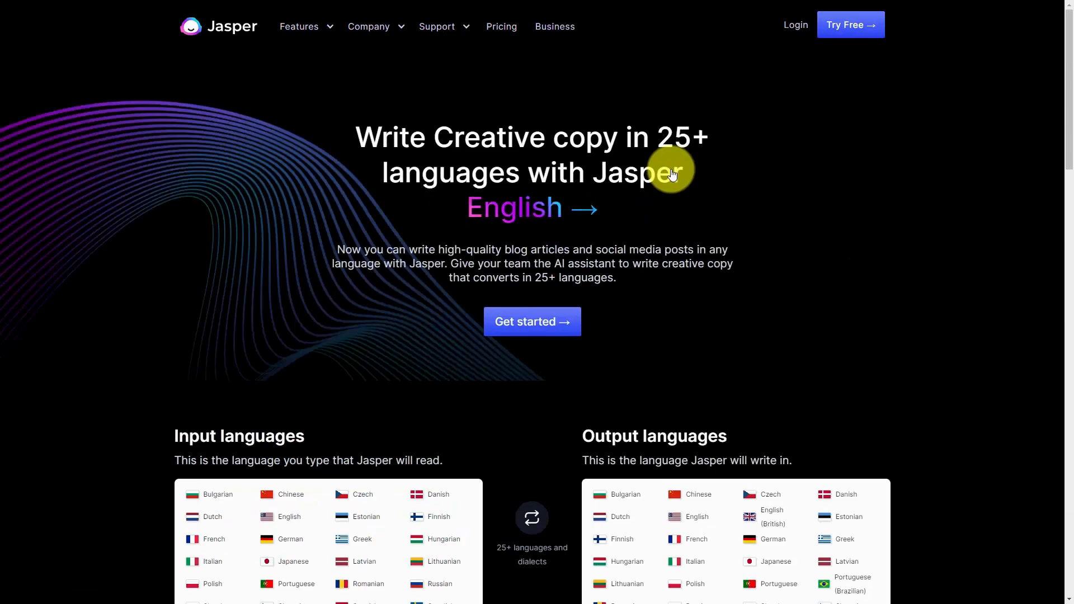
scroll(636, 318, "down", 20)
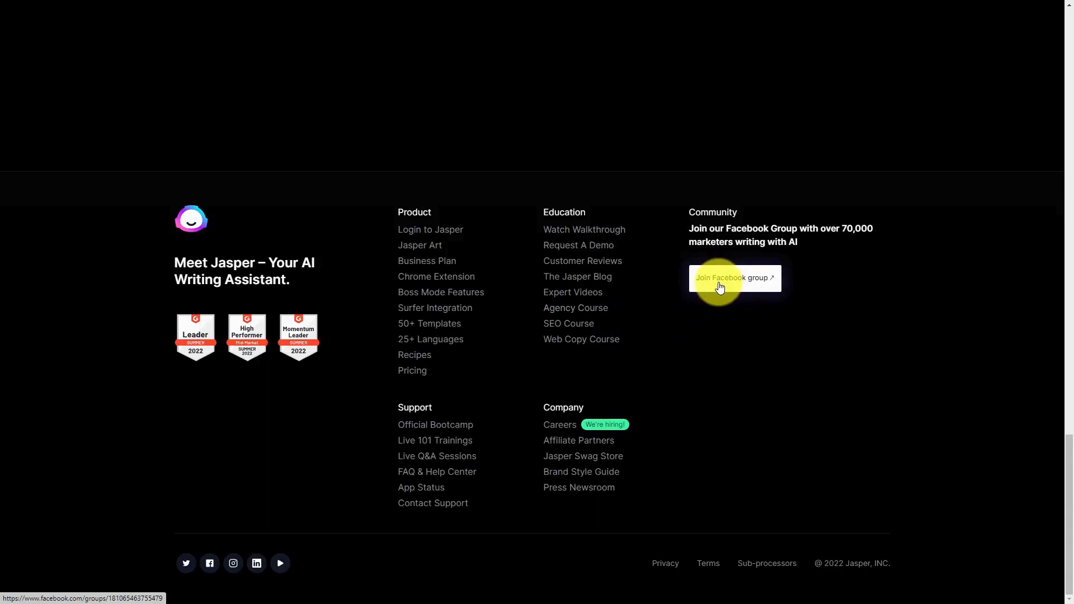
scroll(723, 286, "up", 20)
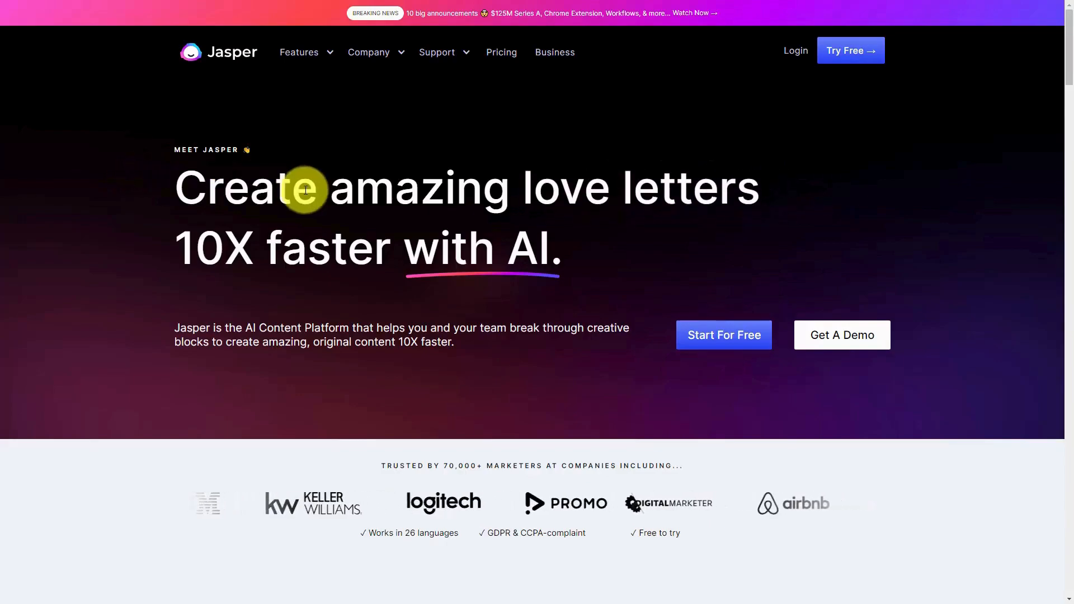
Install the "Jasper — Your AI content assistant" extension in Microsoft Edge from the Chrome Web Store.
scroll(376, 197, "down", 20)
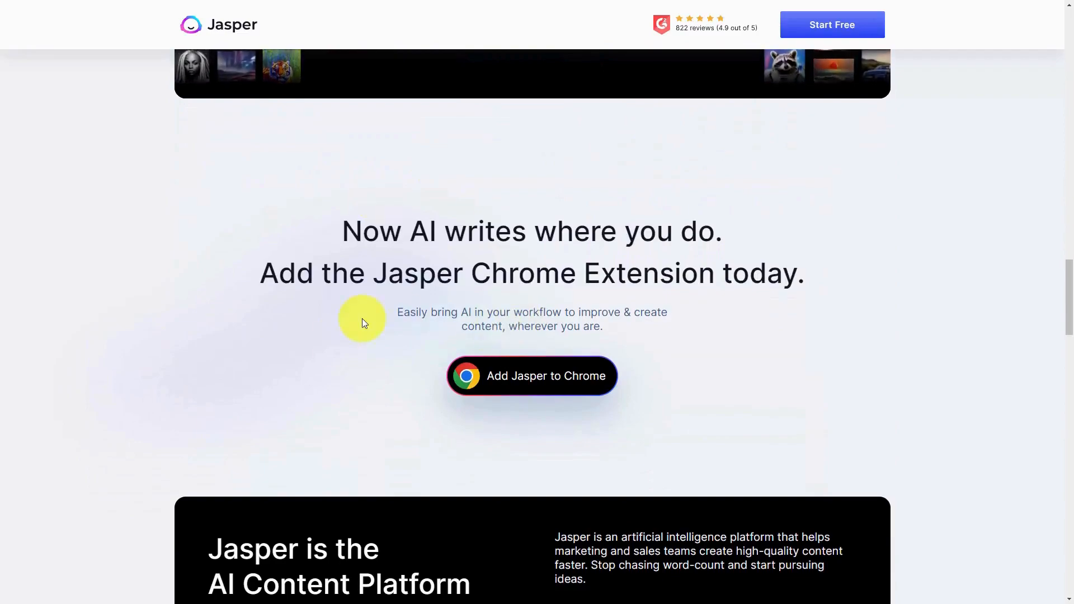
left_click(528, 386)
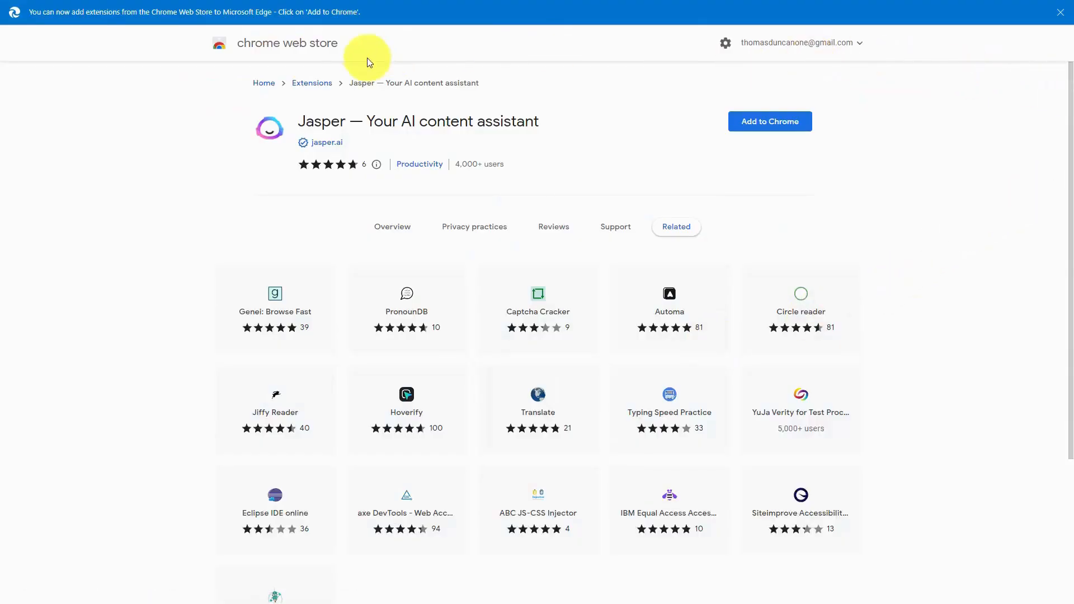
left_click(764, 130)
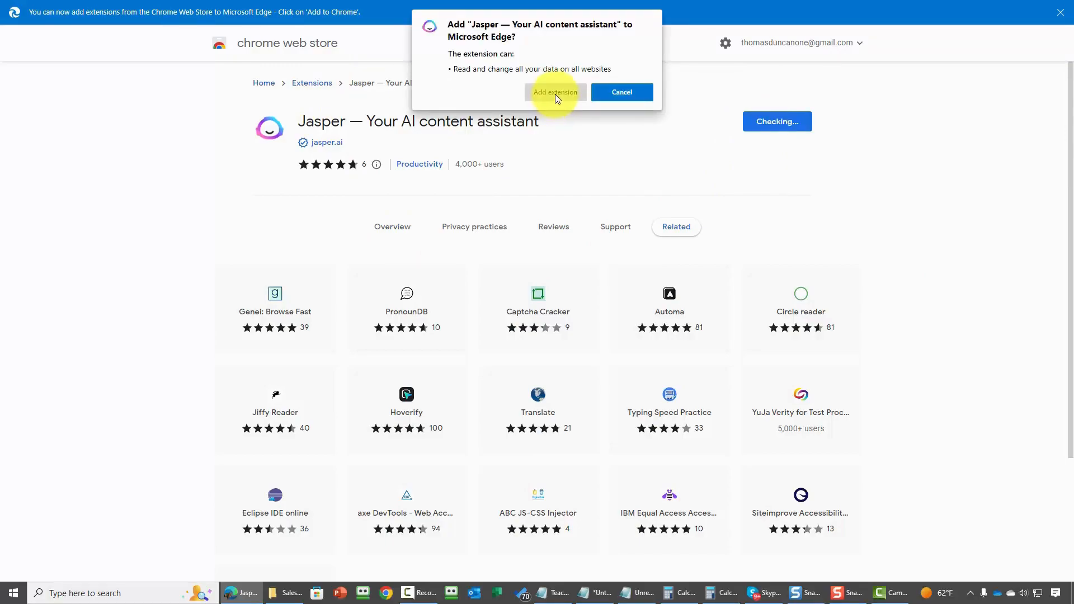
left_click(556, 94)
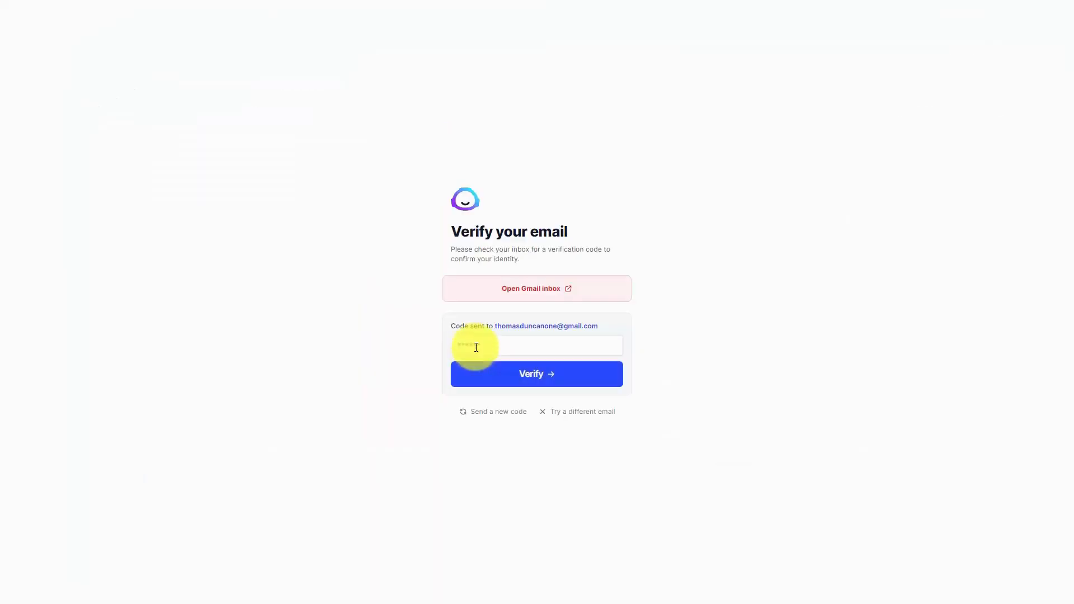
Verify the account email with the verification code and dismiss the Jasper extension's introduction.
left_click(474, 345)
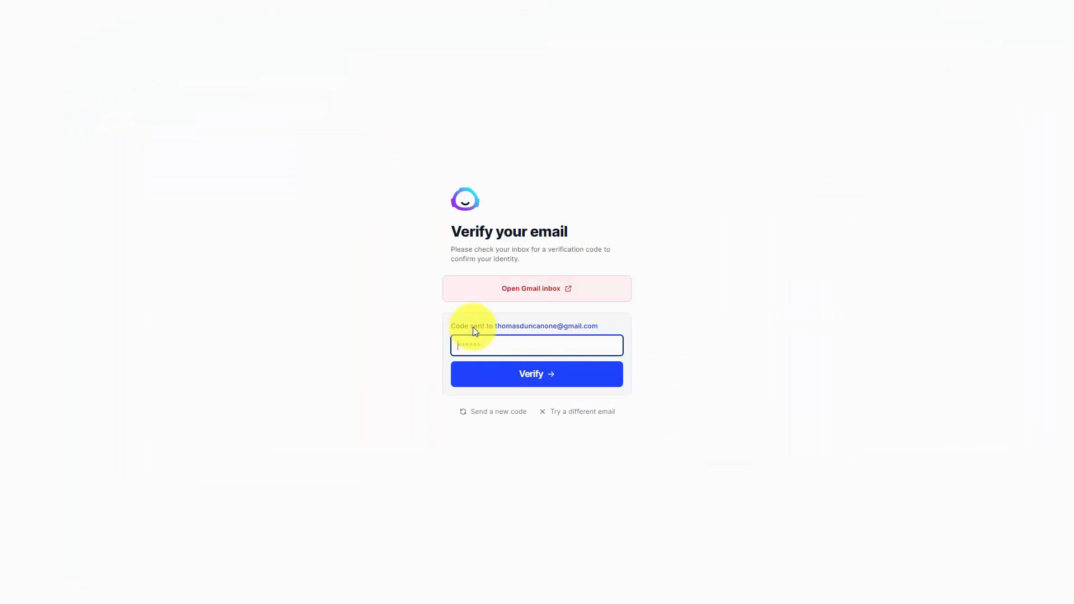
left_click(538, 375)
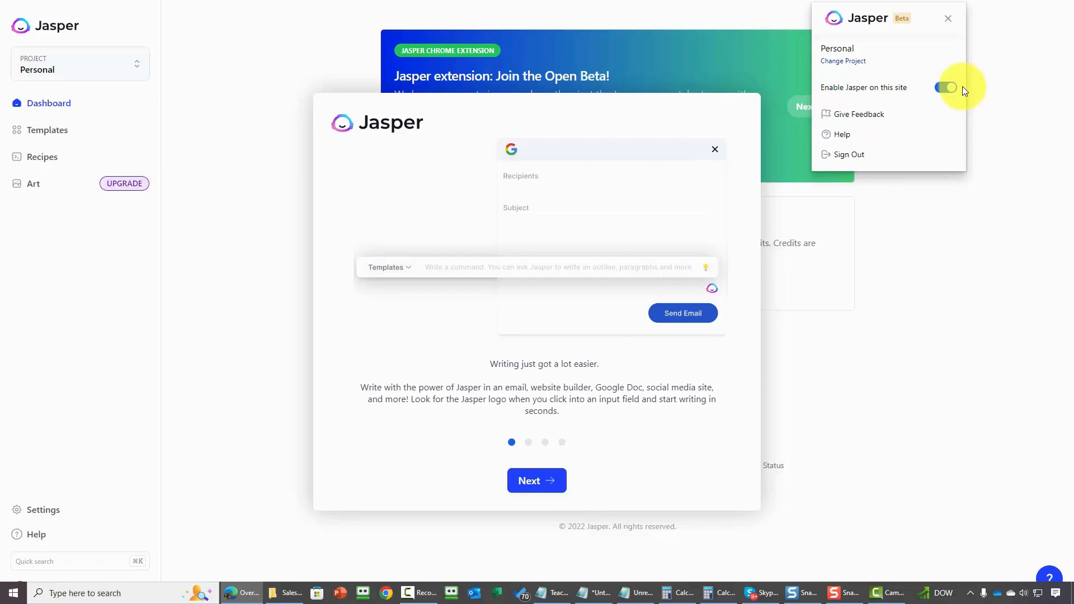
left_click(266, 420)
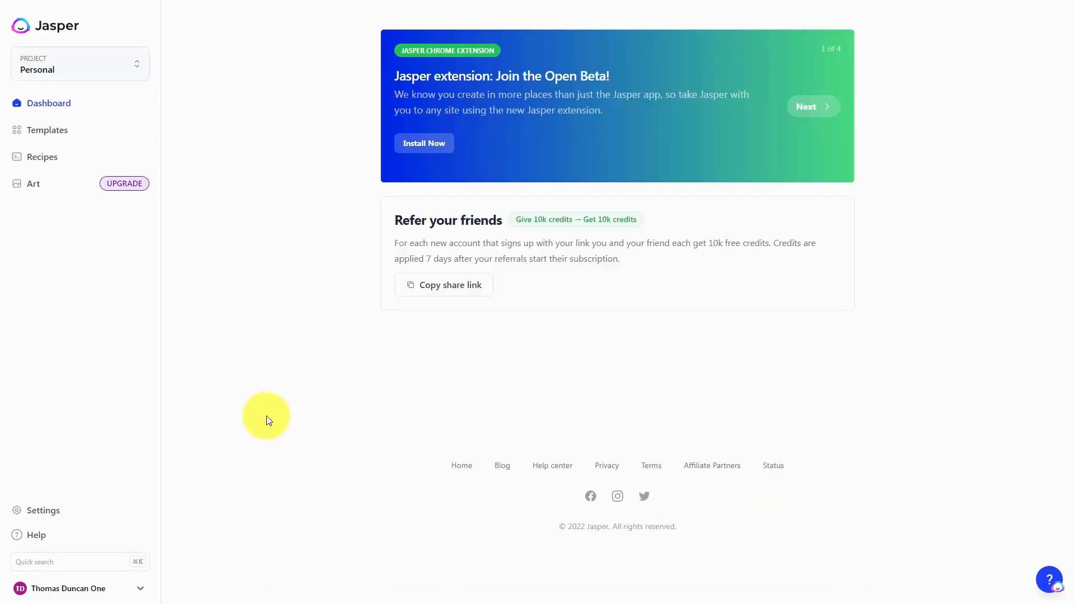
Review the account's Profile, Integrations, Interface, General and Billing settings.
left_click(43, 515)
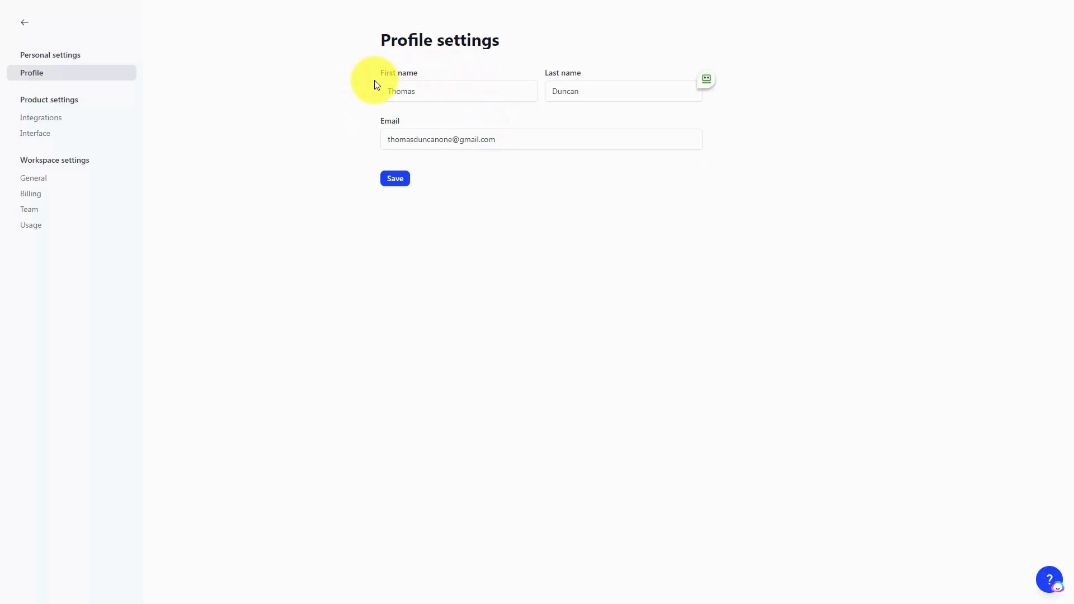
left_click(50, 118)
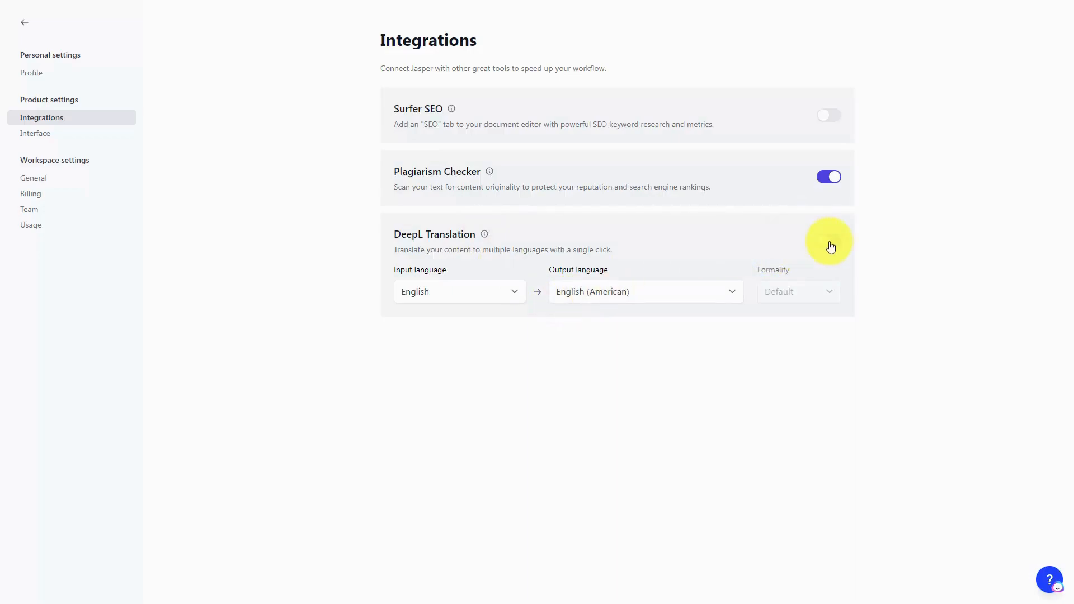
left_click(43, 135)
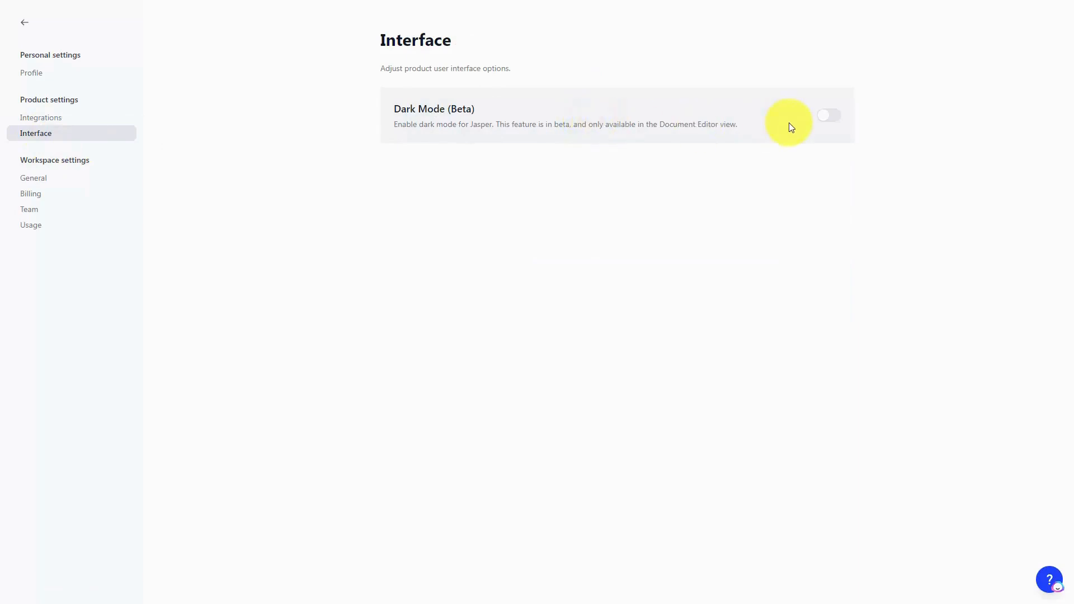
left_click(38, 177)
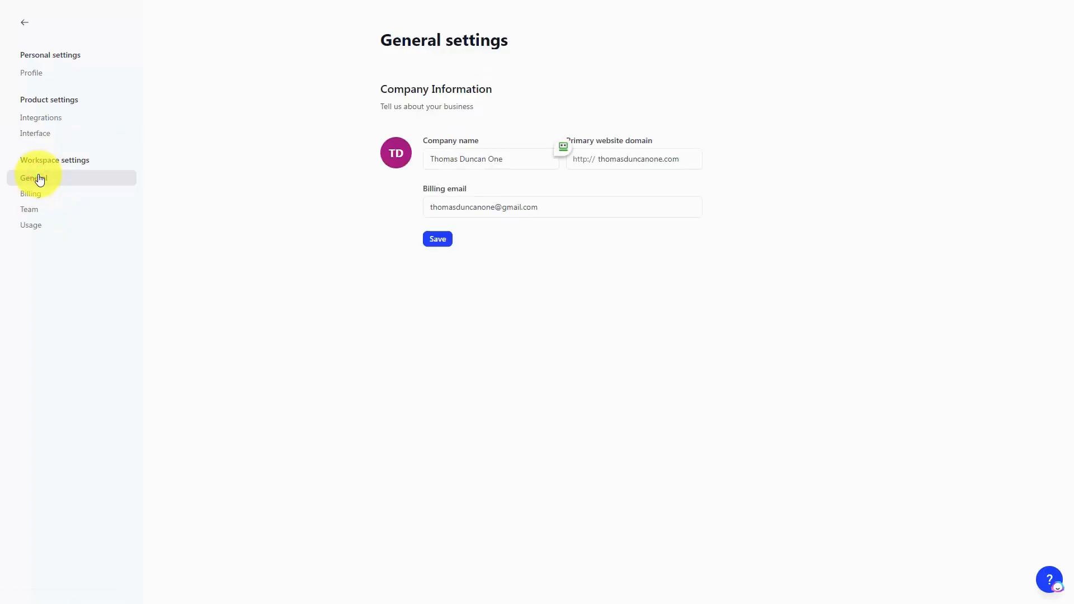
left_click(37, 228)
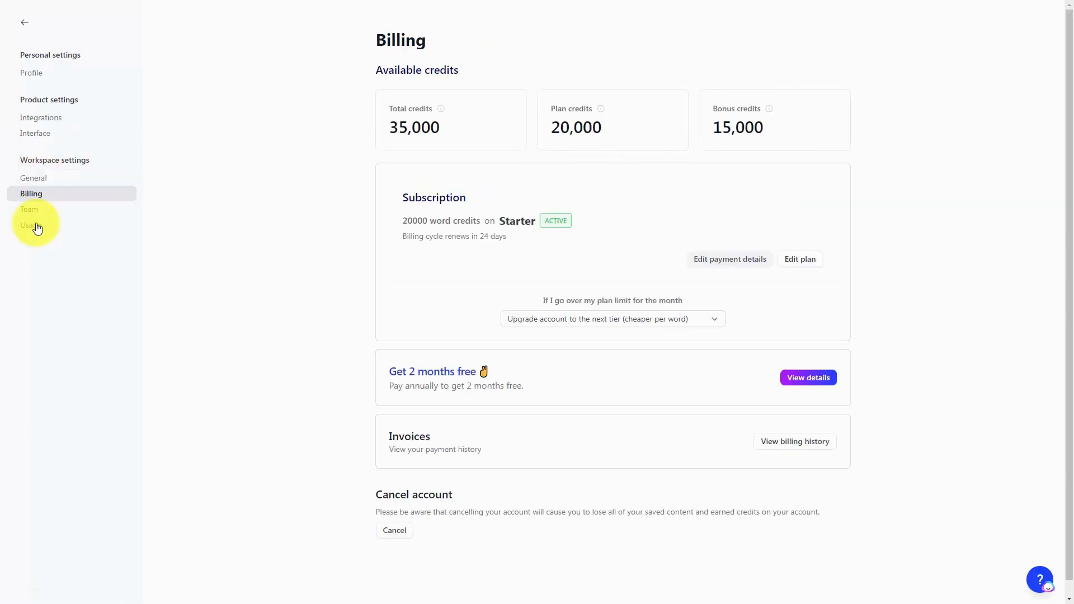
Invite a team member from the Team settings by emailing a unique link to the person's e-mail address.
left_click(37, 228)
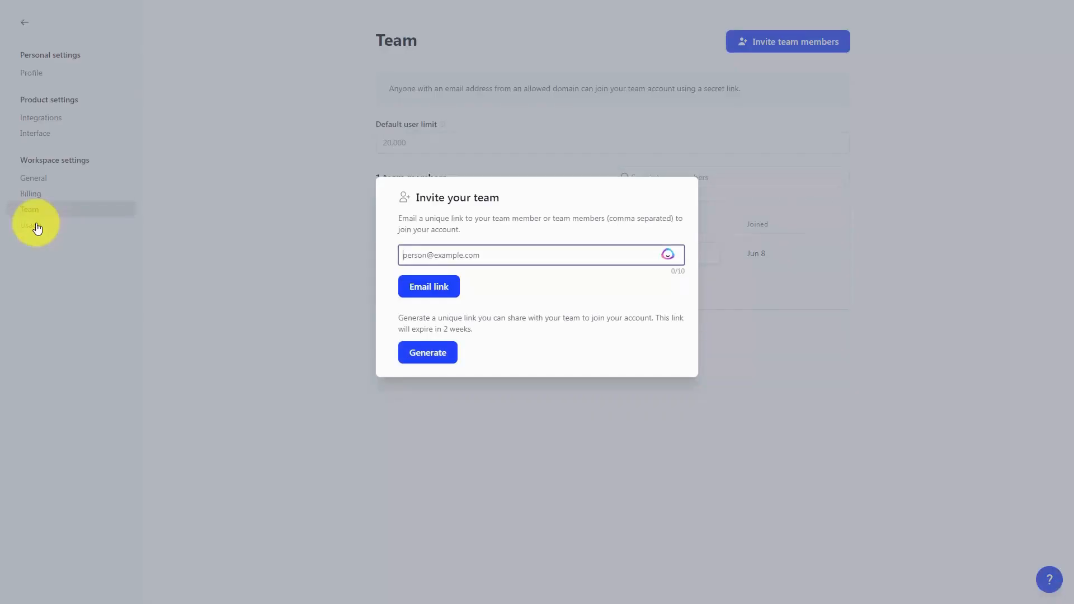
key("ctrl+v")
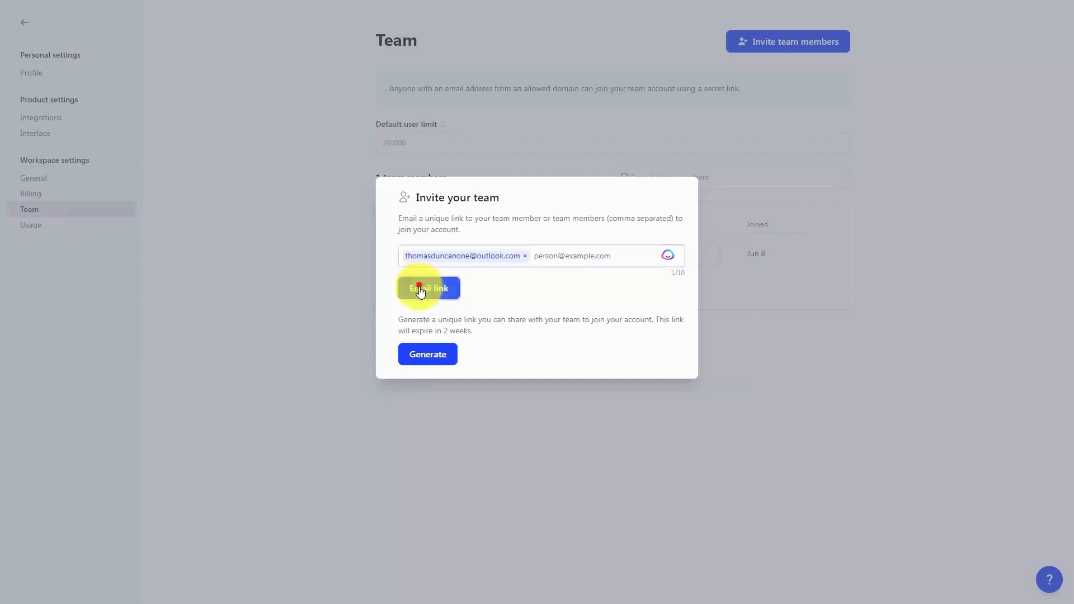
left_click(420, 288)
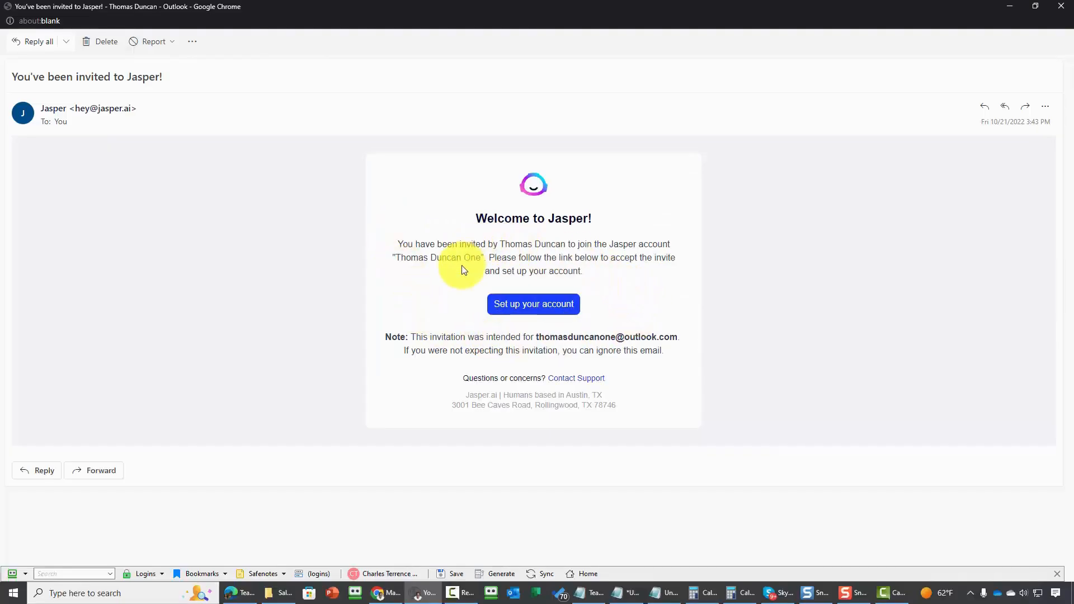
Accept the emailed Jasper invitation by continuing with email, entering the verification code and joining the workspace.
left_click(522, 307)
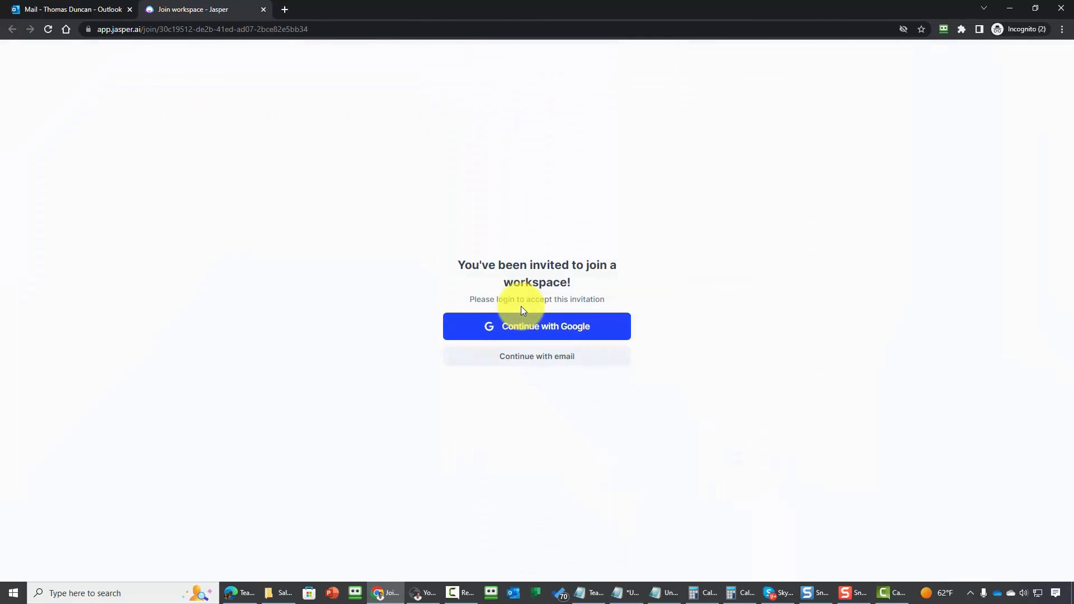
left_click(525, 356)
left_click(527, 403)
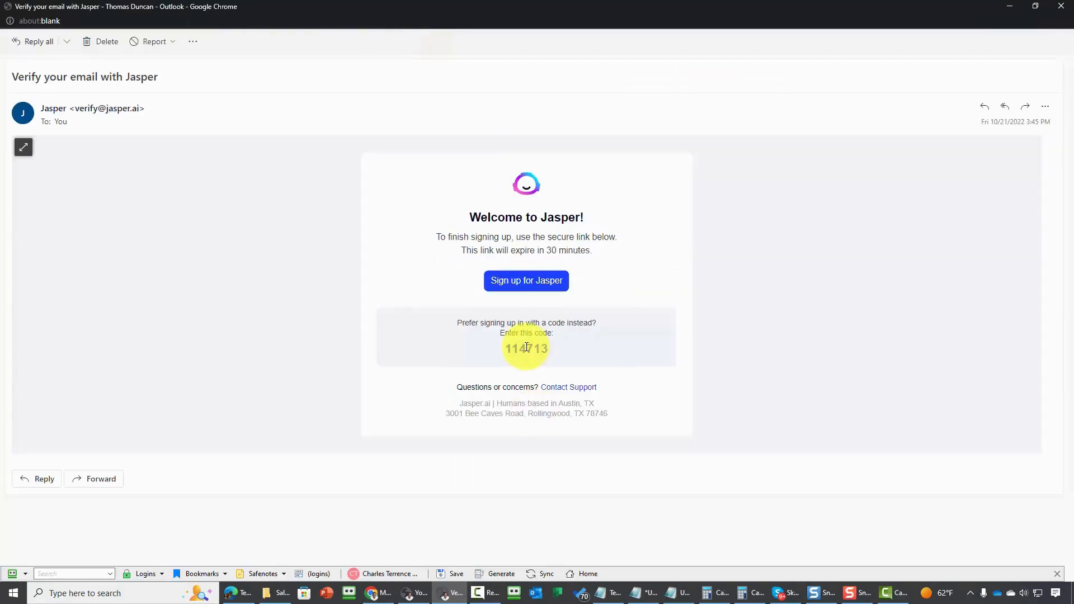
double_click(526, 349)
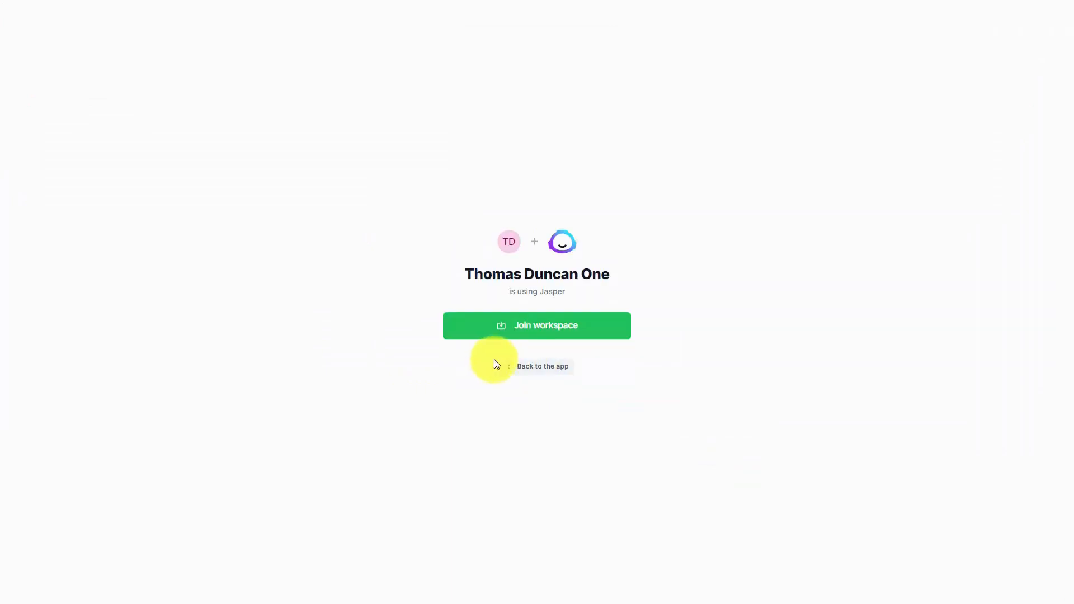
left_click(527, 325)
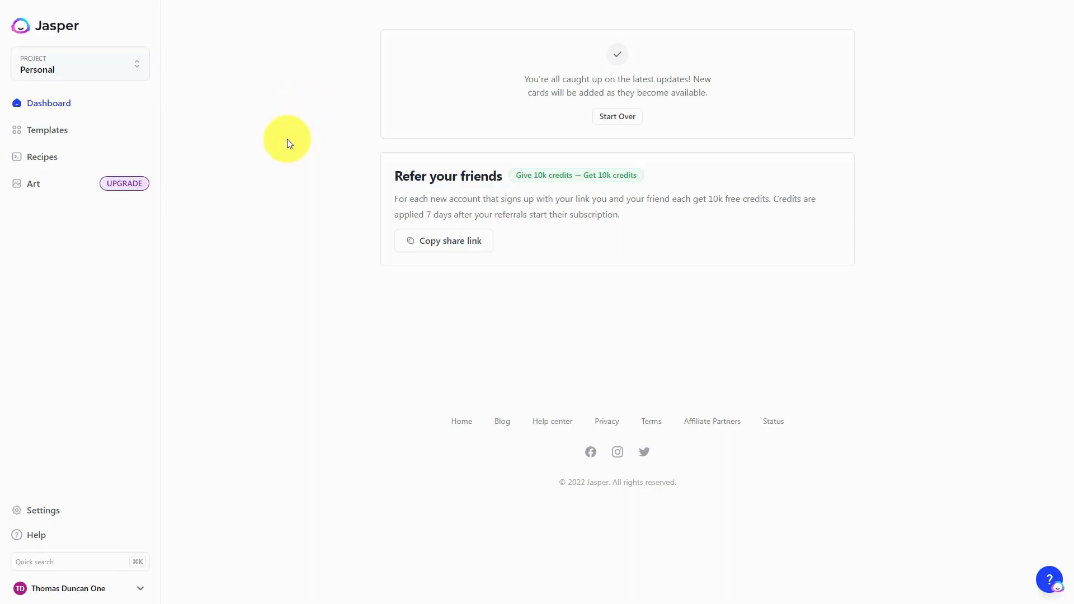
Open the template library and filter it to the Ads category.
left_click(44, 136)
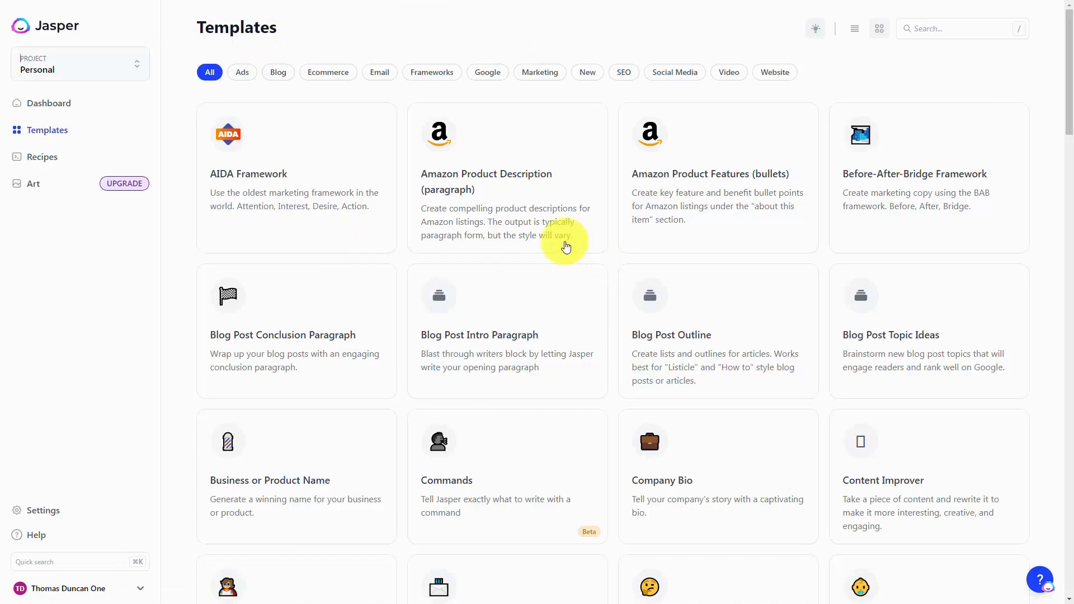
left_click(239, 71)
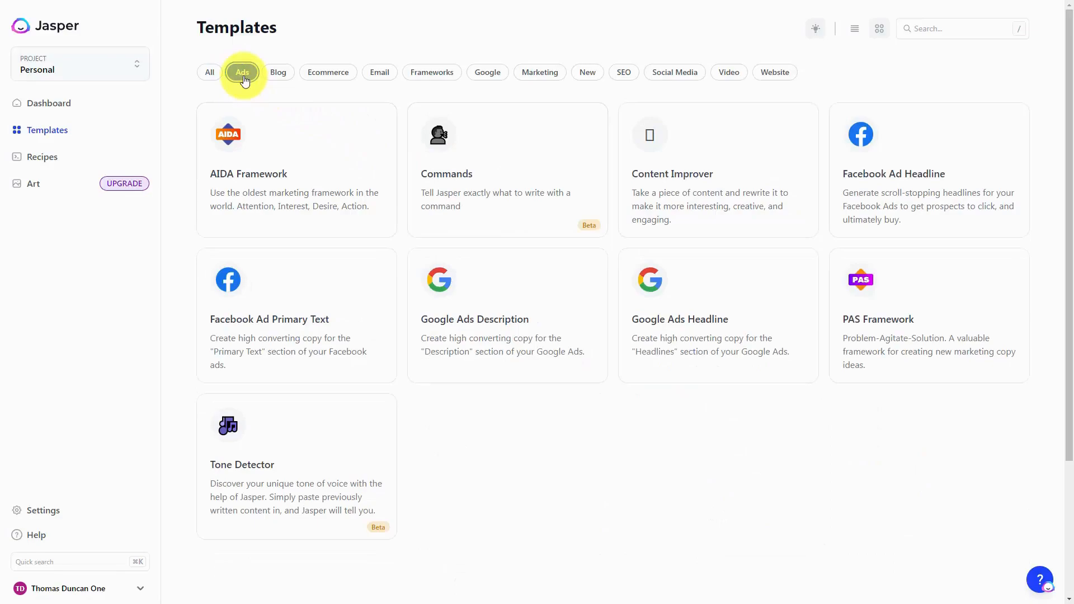
Browse the templates by the Email and Marketing categories, and scan the full list of all templates.
left_click(384, 73)
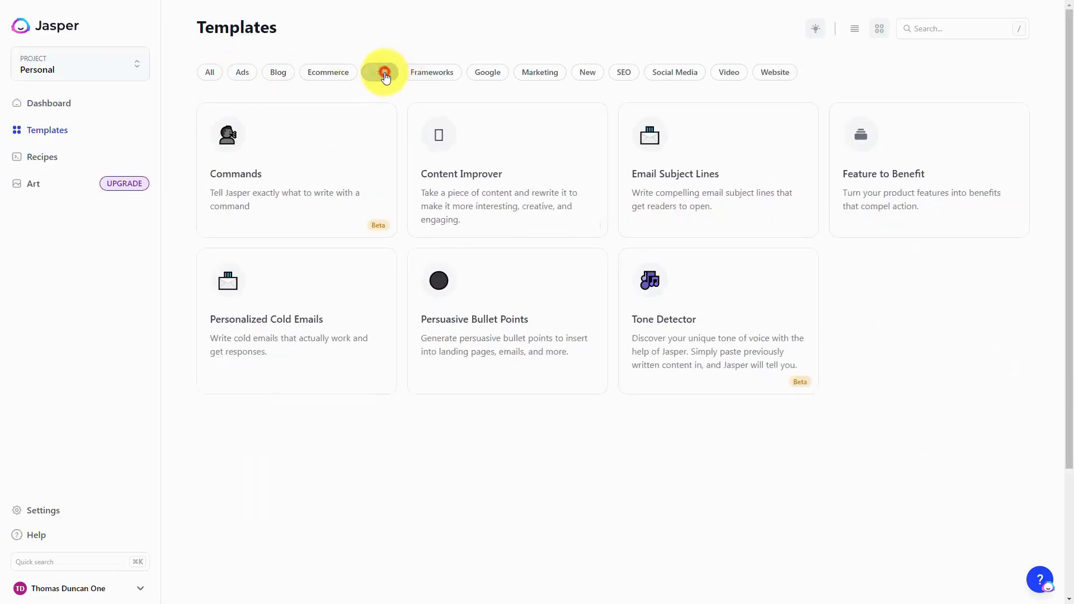
left_click(538, 72)
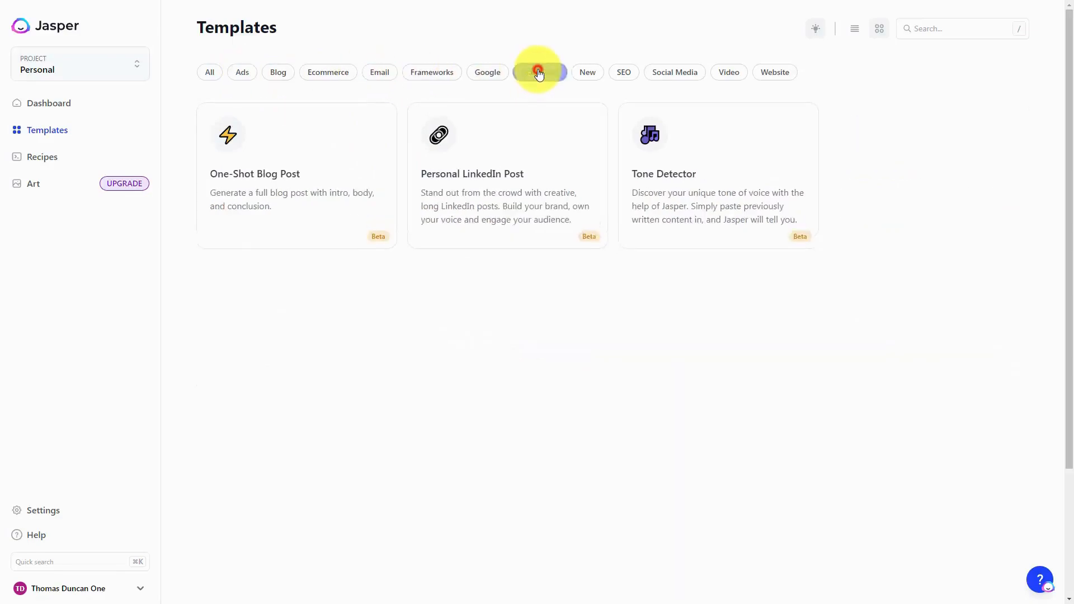
left_click(209, 73)
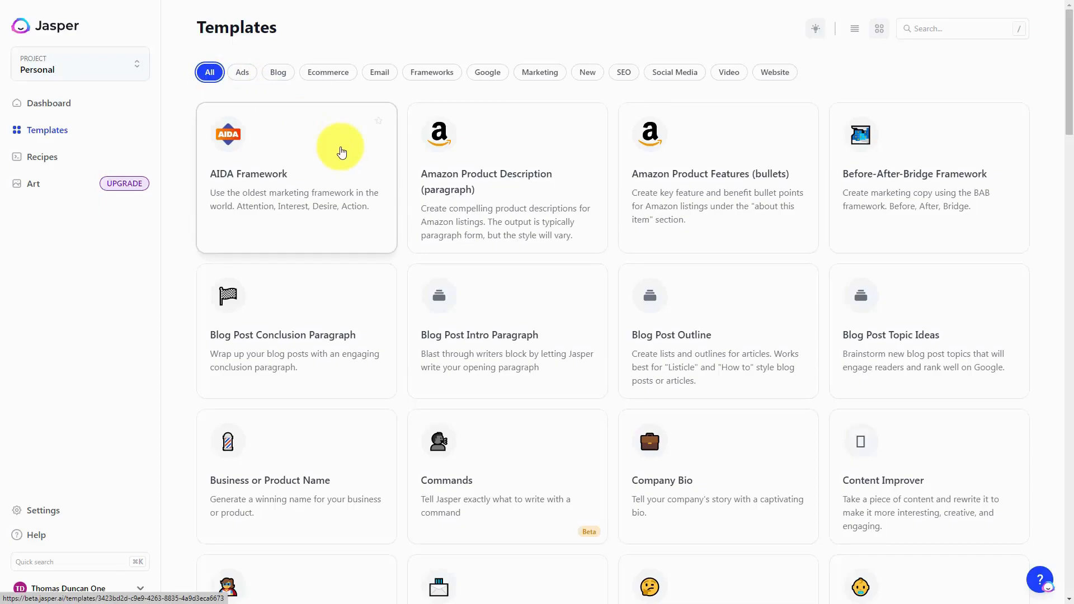
scroll(342, 150, "down", 15)
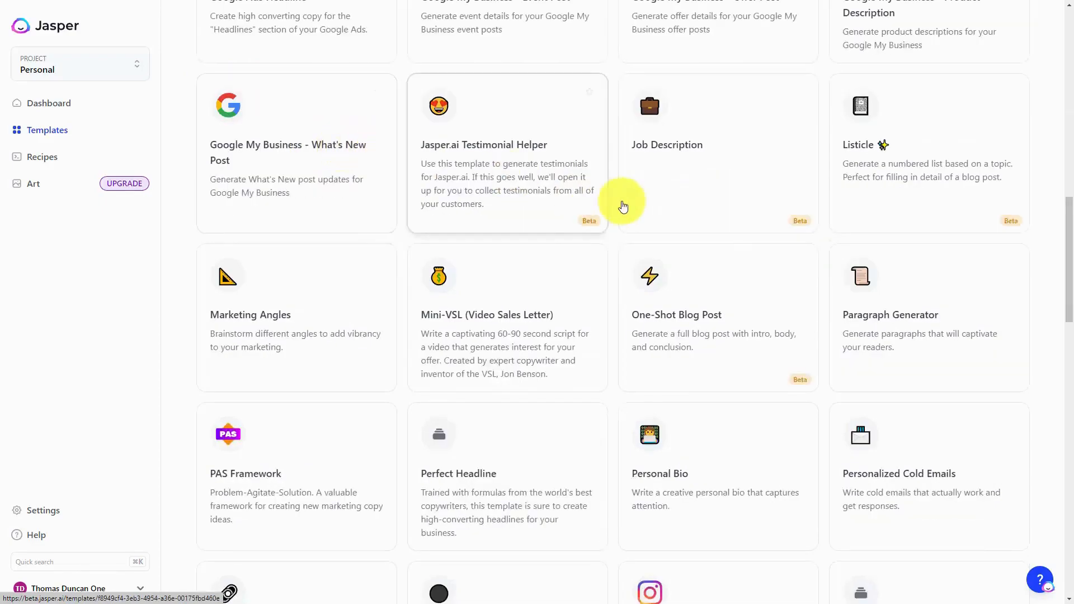
Open the Listicle template and enter the topic "Ways to use a Unique Selling Proposition" with a list count of Six.
left_click(864, 153)
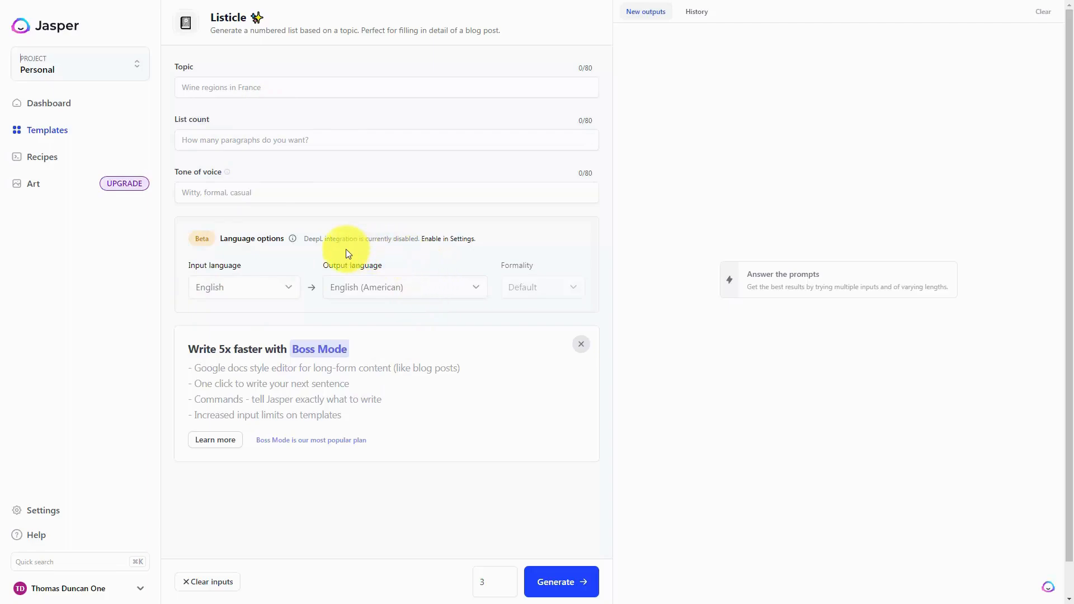
left_click(212, 85)
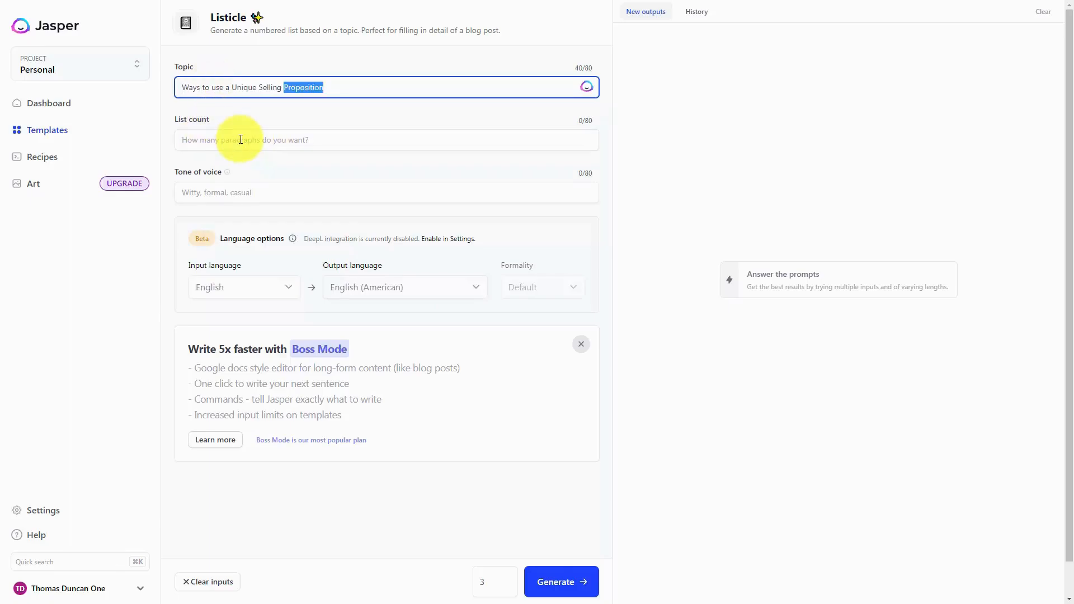
left_click(240, 139)
type("Six")
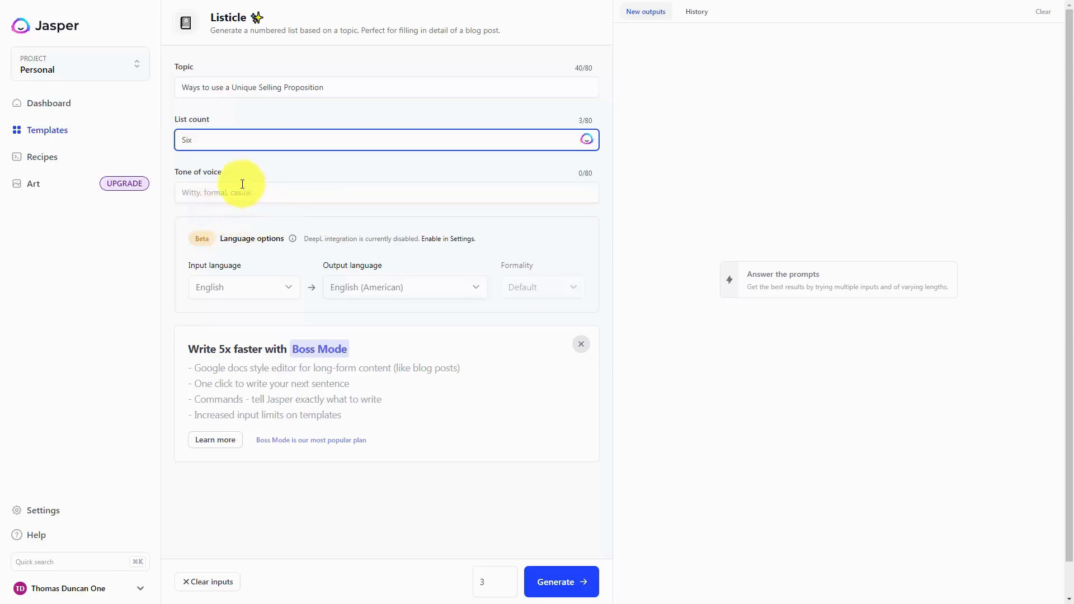
Read the tone-of-voice hint and its help article, and return to the Listicle form.
mouse_move(229, 175)
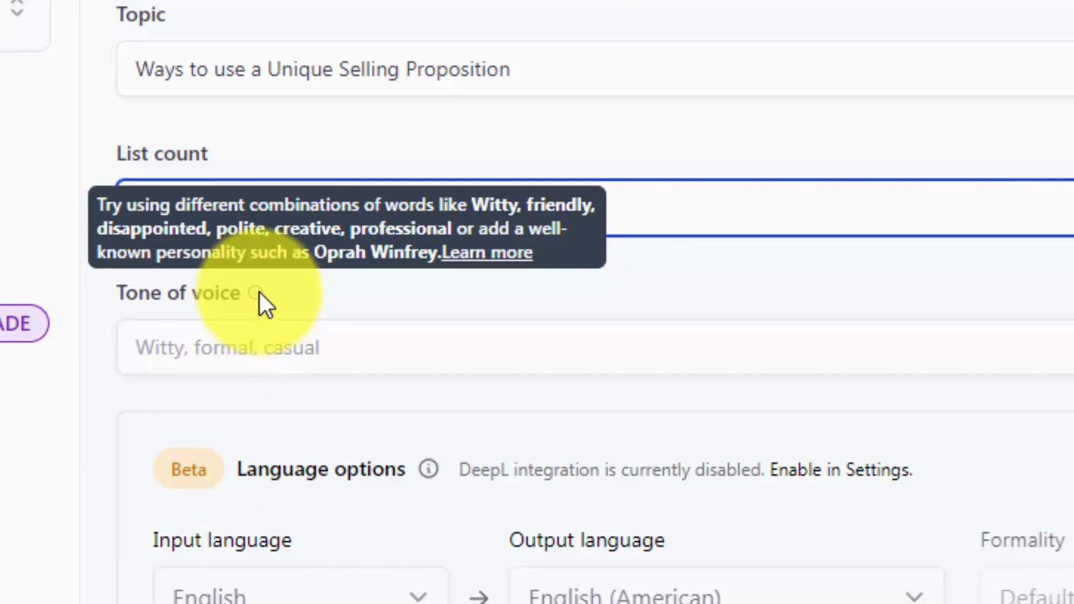
left_click(487, 253)
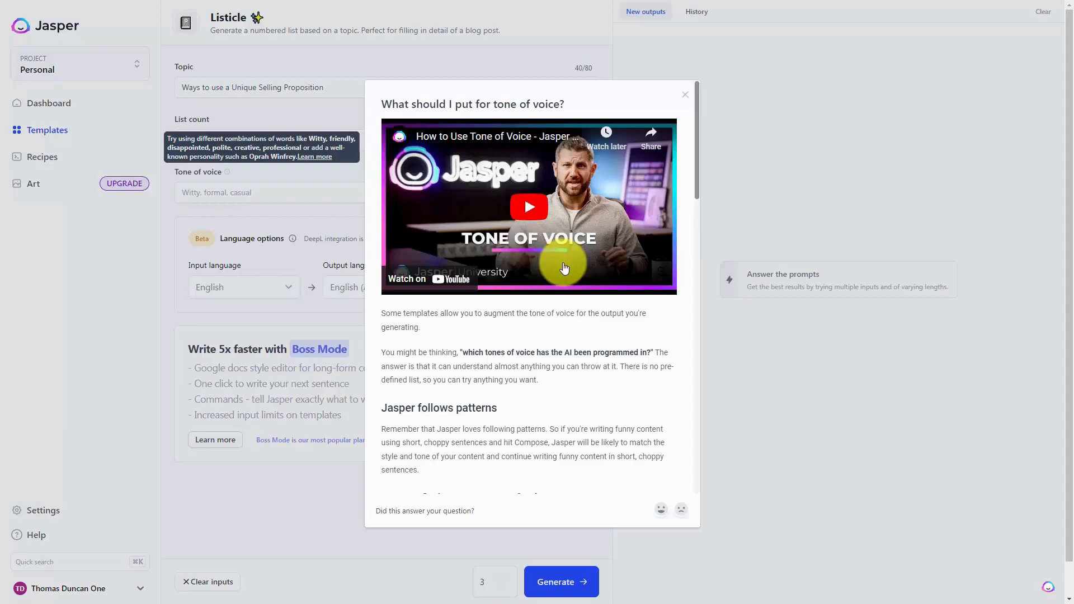
left_click(233, 335)
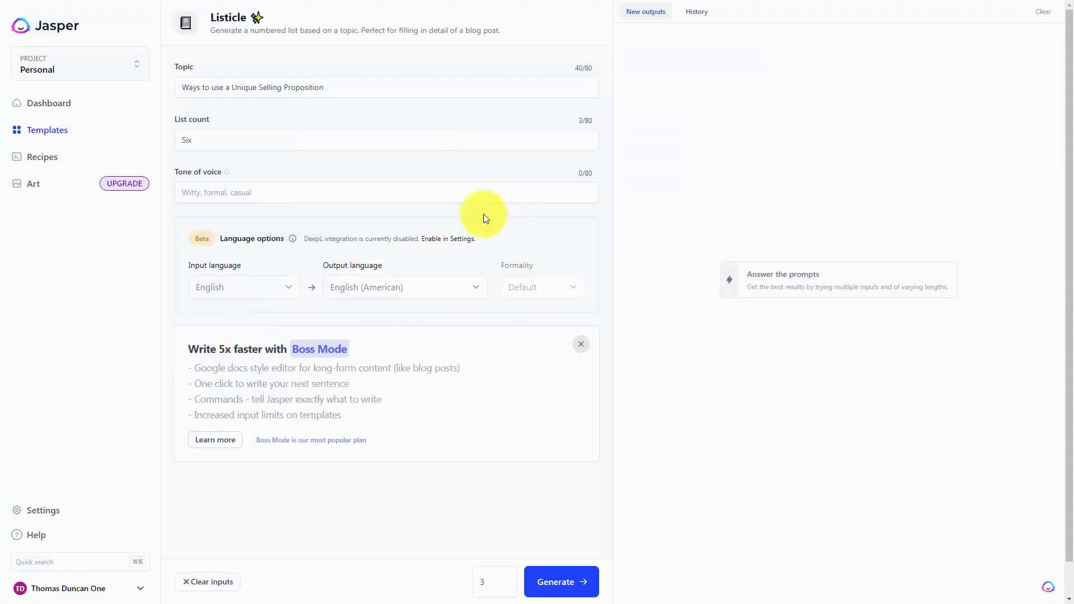
Set the tone of voice to Professional and generate three listicle outputs.
left_click(244, 186)
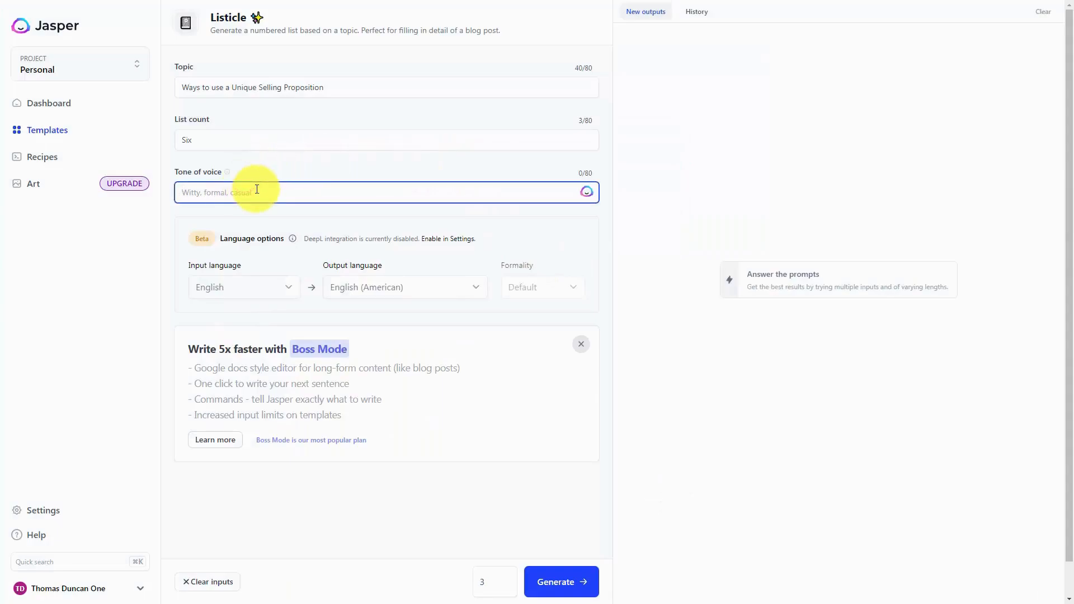
type("Professional")
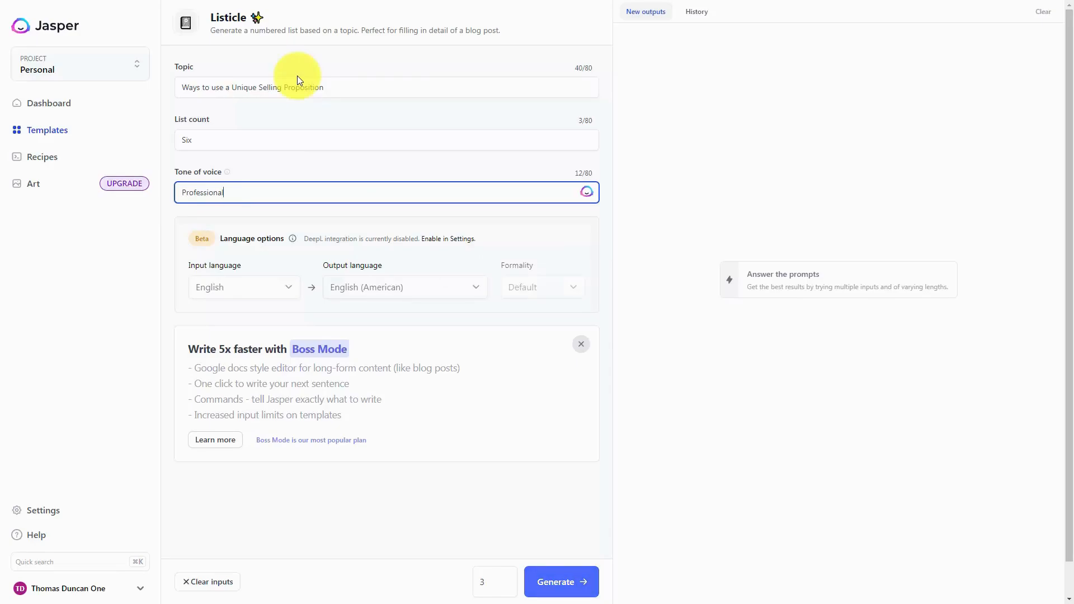
left_click(554, 583)
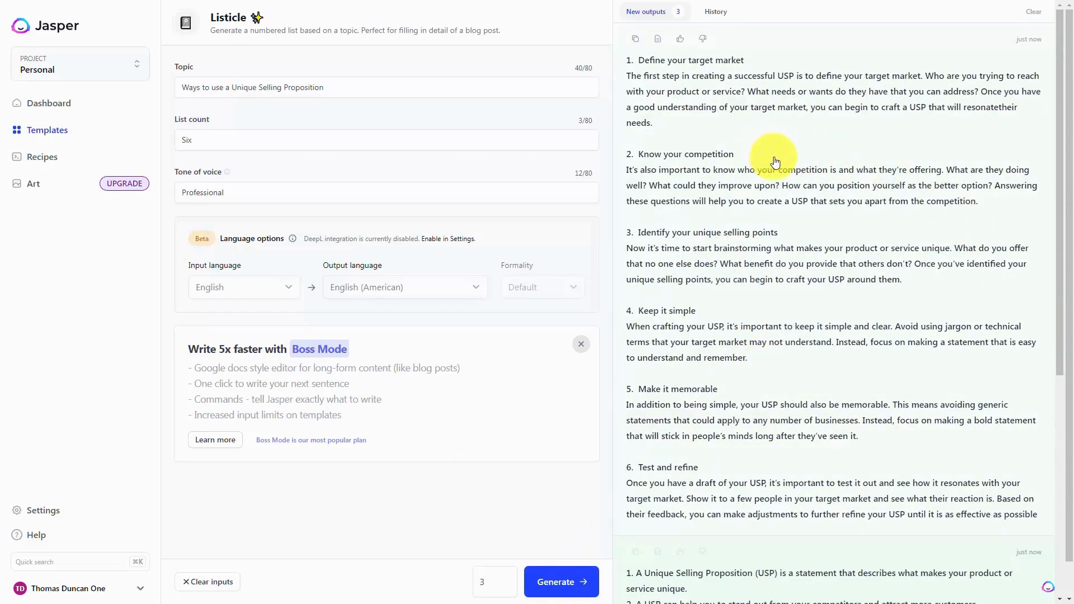
Review the generated listicles and their output options, and copy the first listicle.
scroll(775, 165, "down", 4)
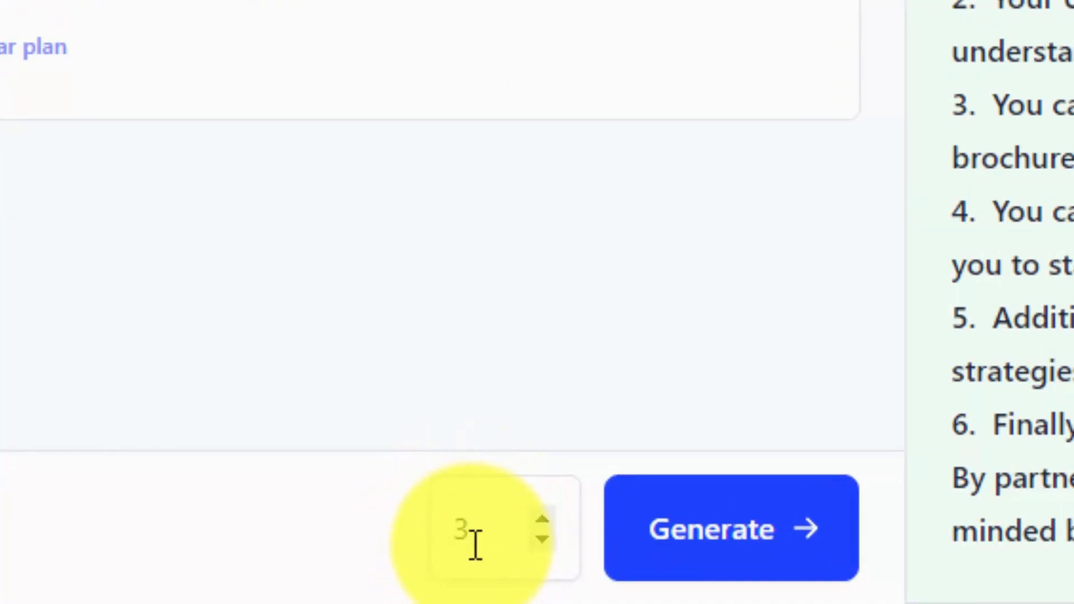
left_click(680, 565)
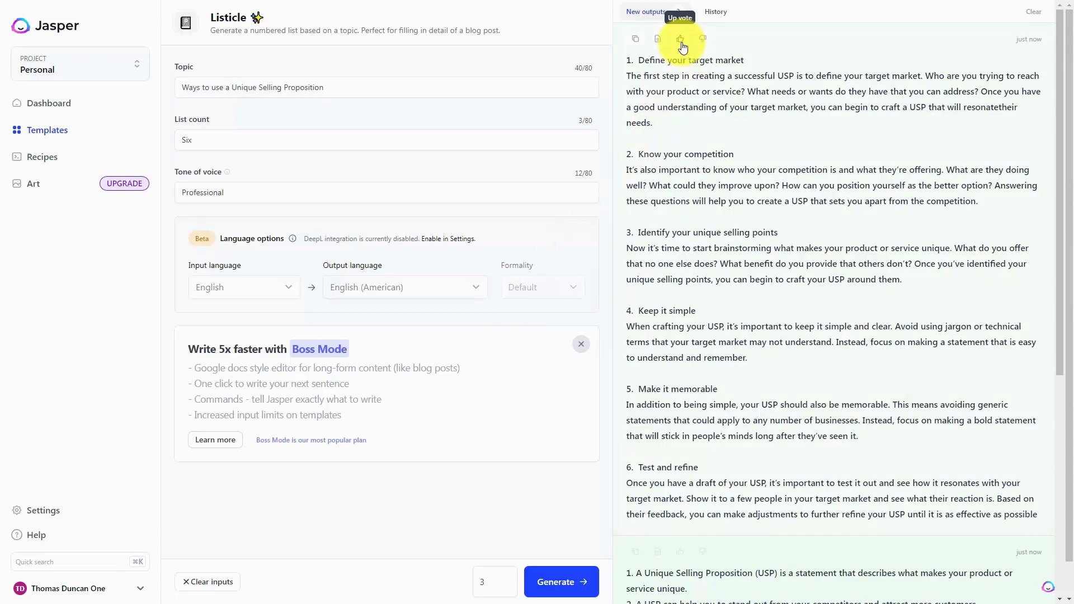
scroll(682, 50, "down", 6)
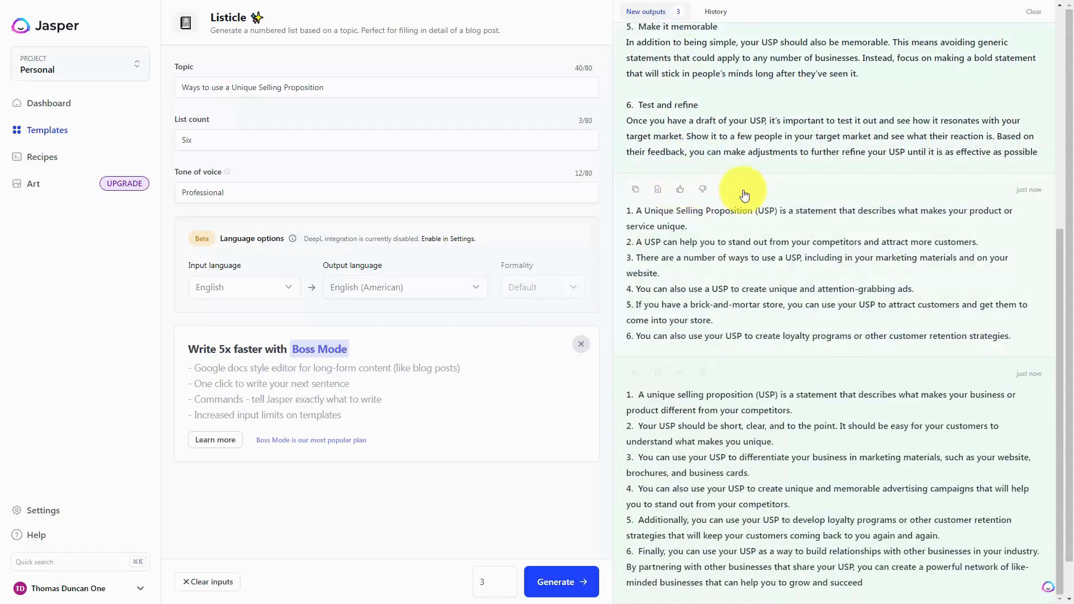
scroll(694, 252, "down", 1)
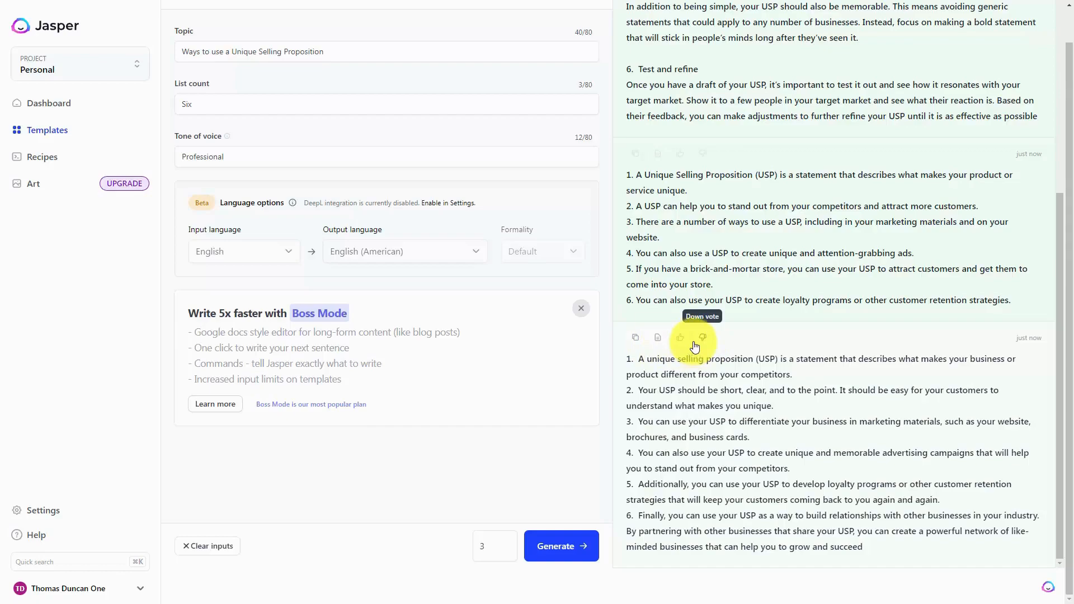
scroll(694, 347, "up", 10)
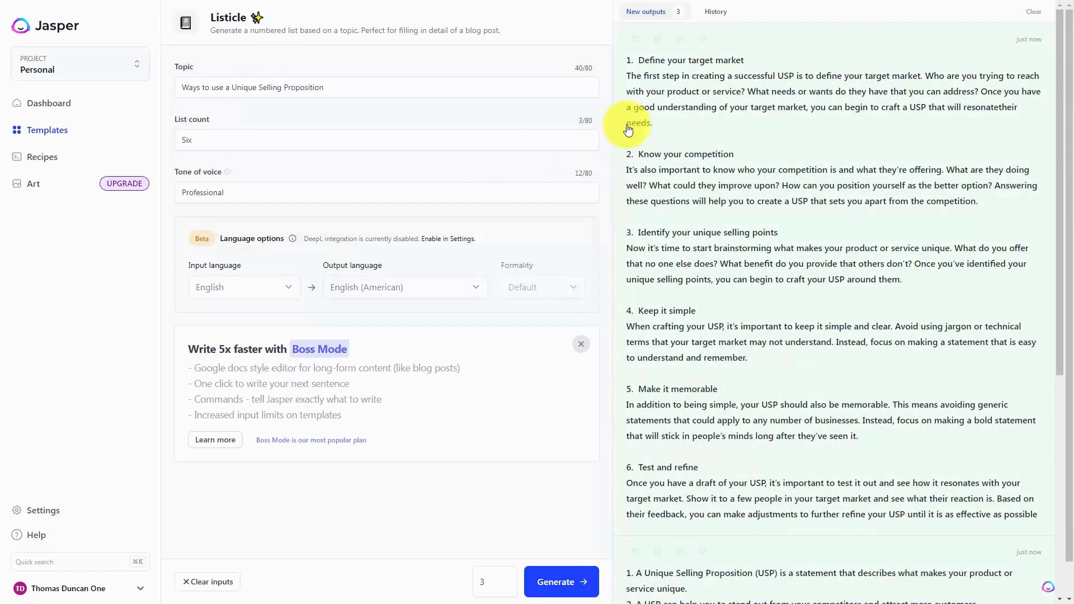
left_click(636, 45)
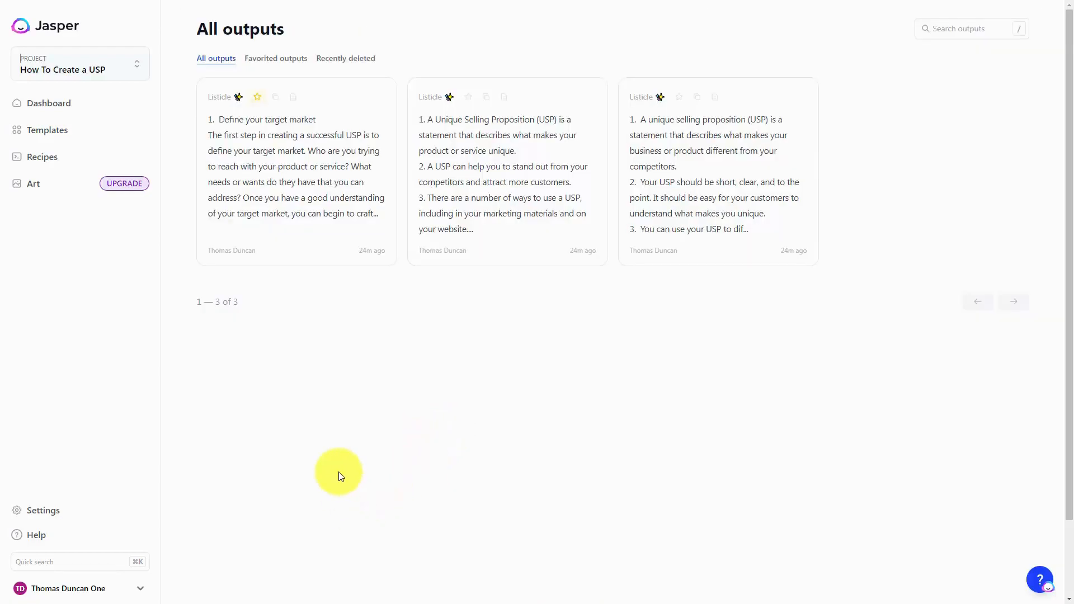
Locate the outputs history in the account options, and mark the second and third Listicle outputs as favorites.
left_click(140, 592)
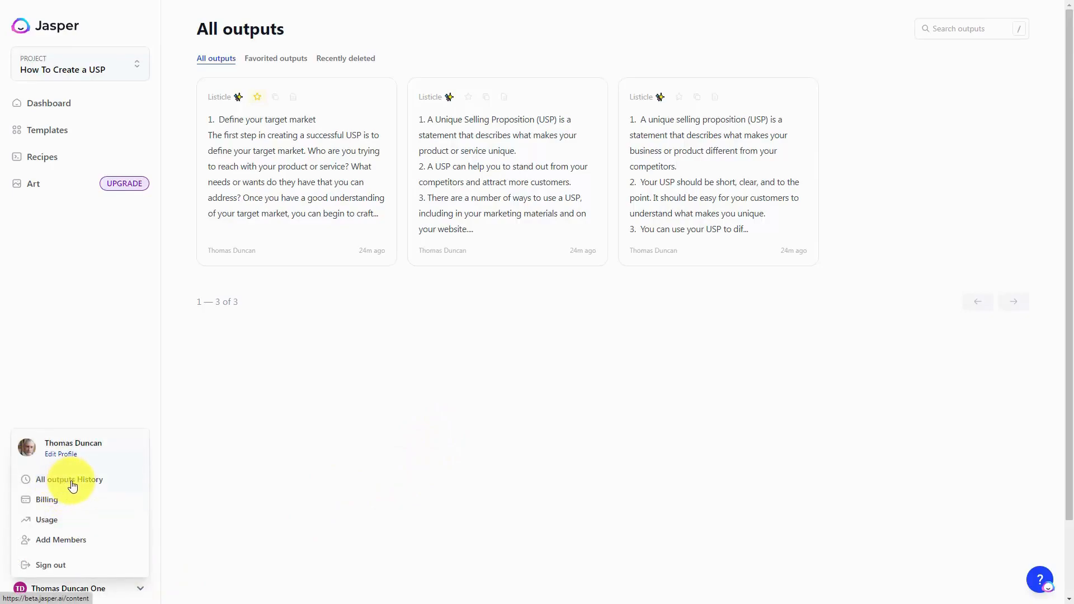
left_click(366, 460)
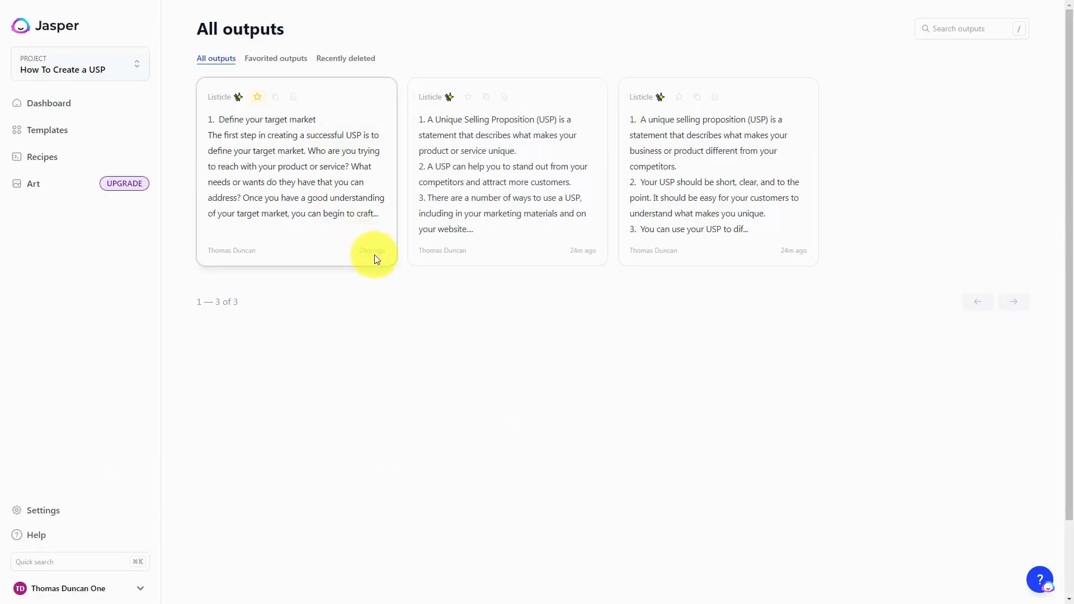
left_click(468, 97)
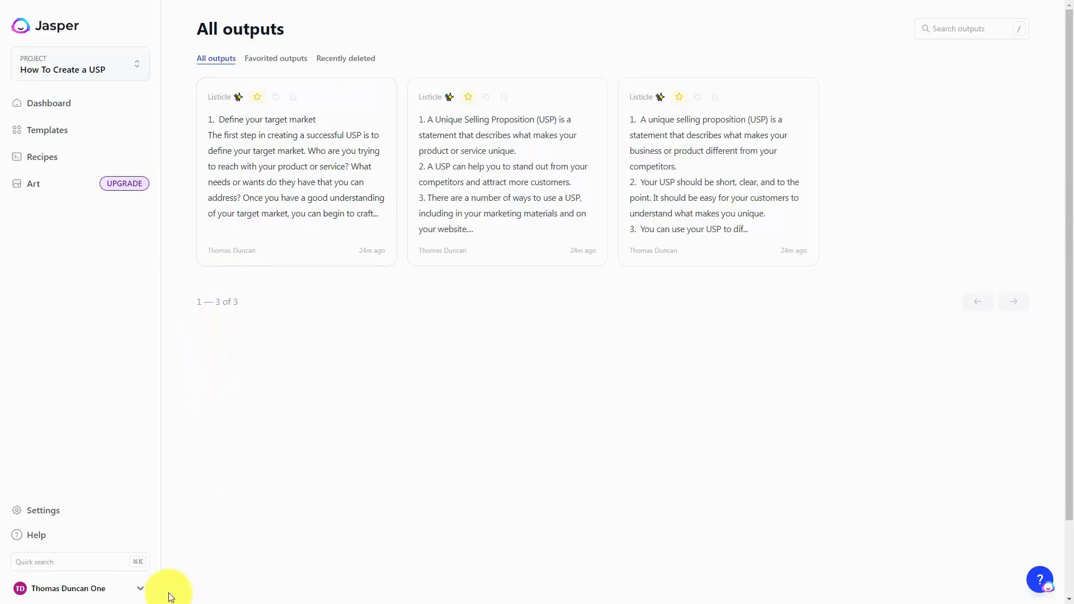
Check the account's usage page and the list of available projects.
left_click(138, 588)
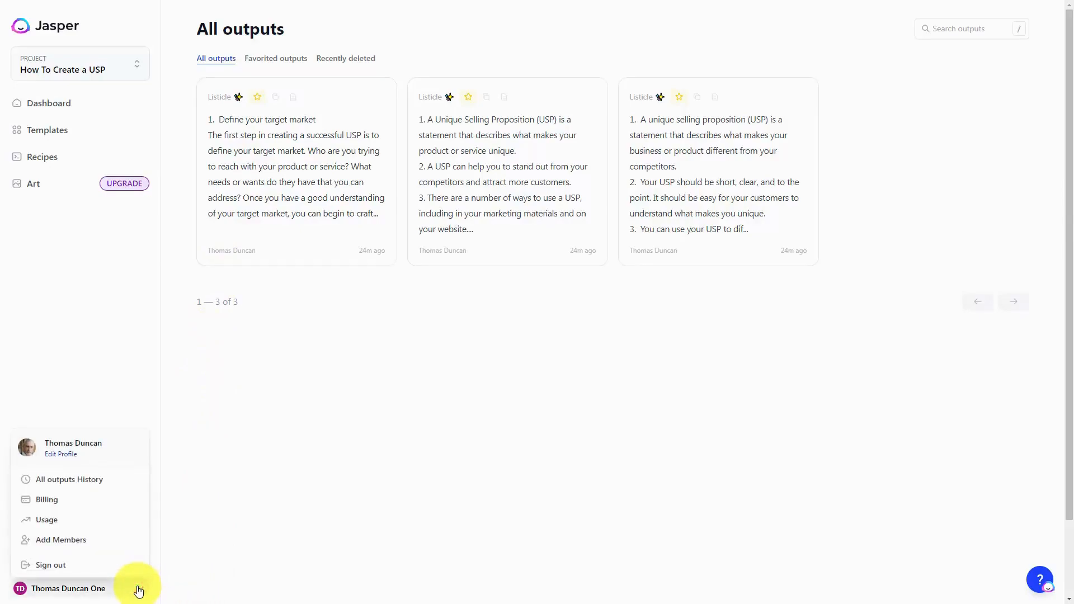
left_click(45, 527)
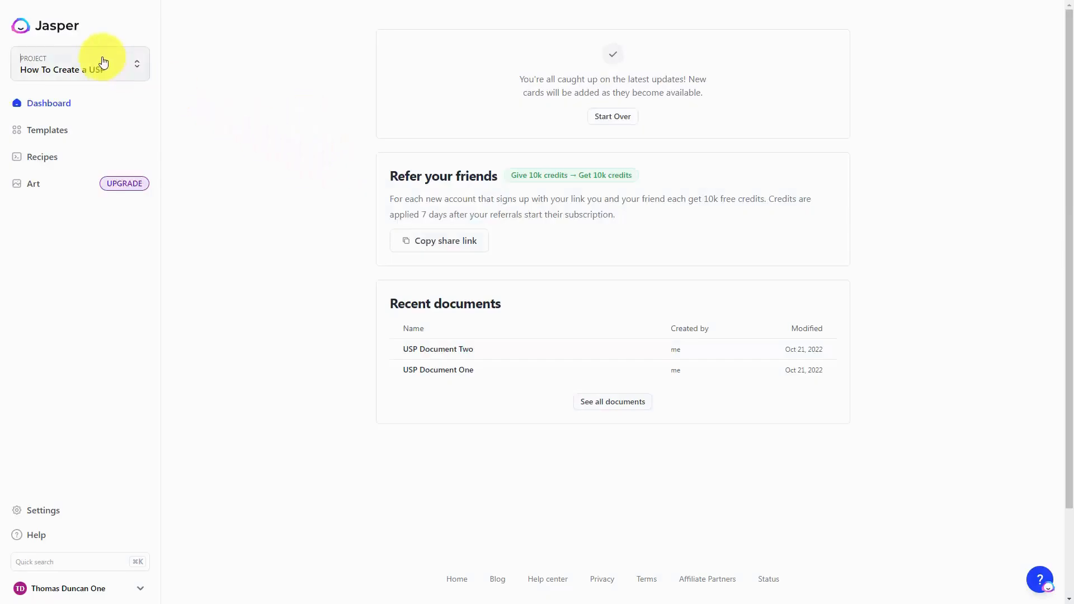
left_click(136, 64)
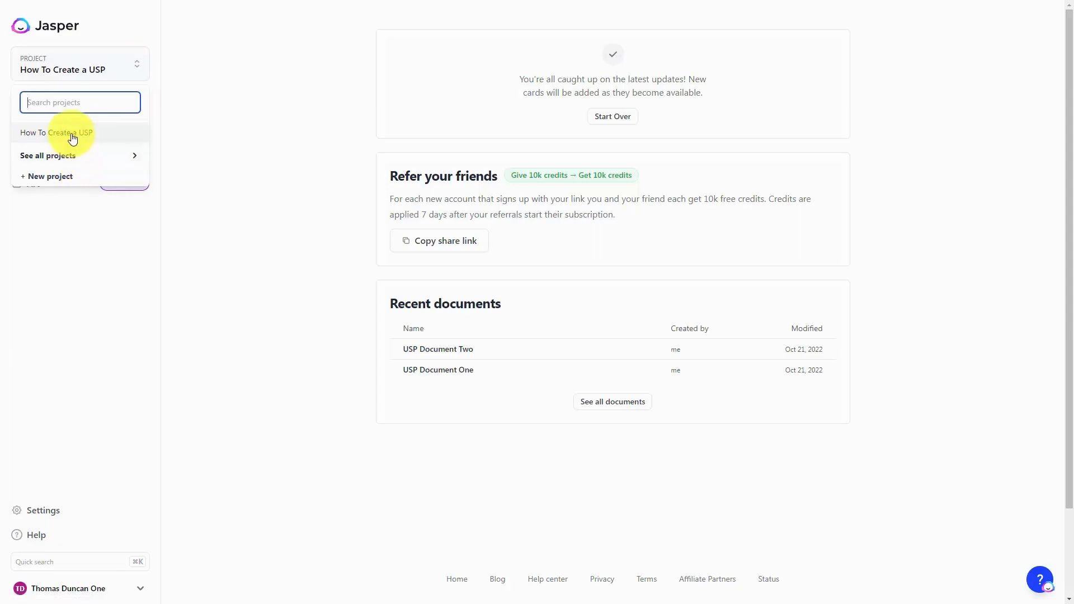
left_click(252, 185)
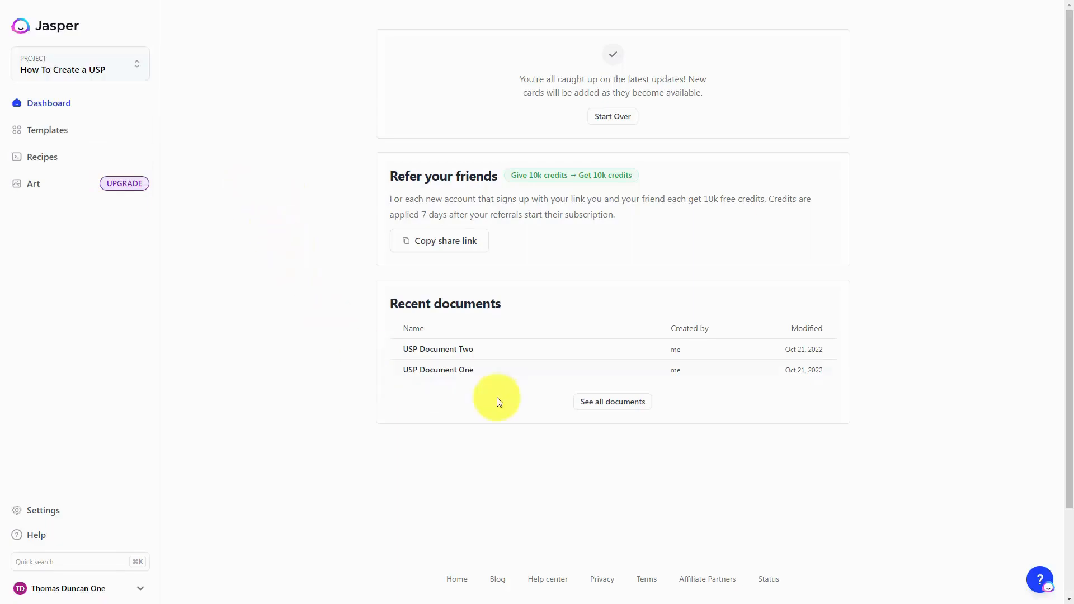
Show all documents, select USP Document Two and USP Document One, and start moving them.
left_click(609, 404)
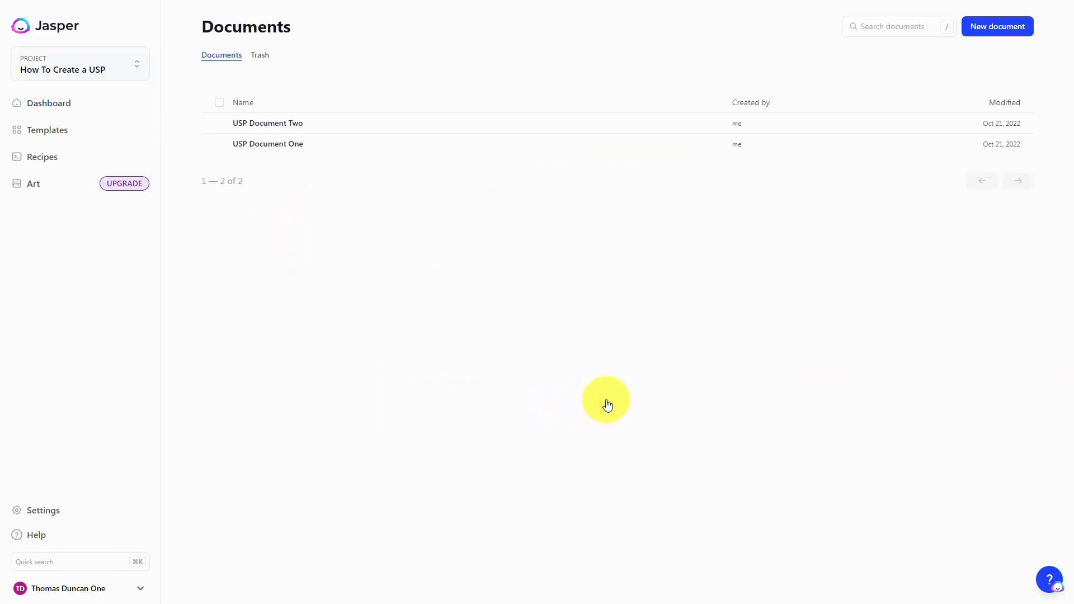
left_click(220, 123)
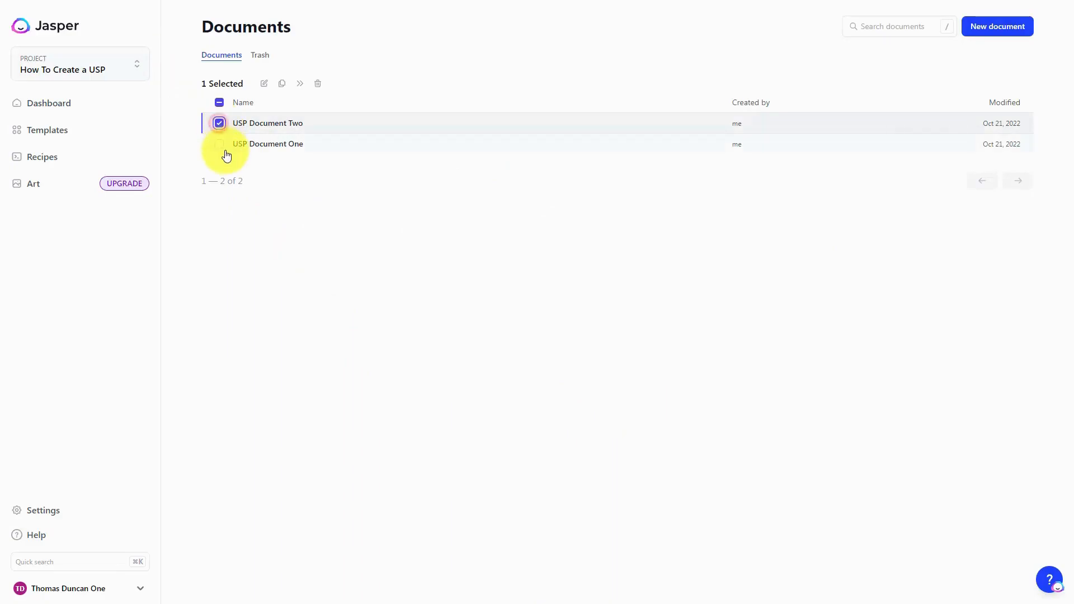
left_click(220, 144)
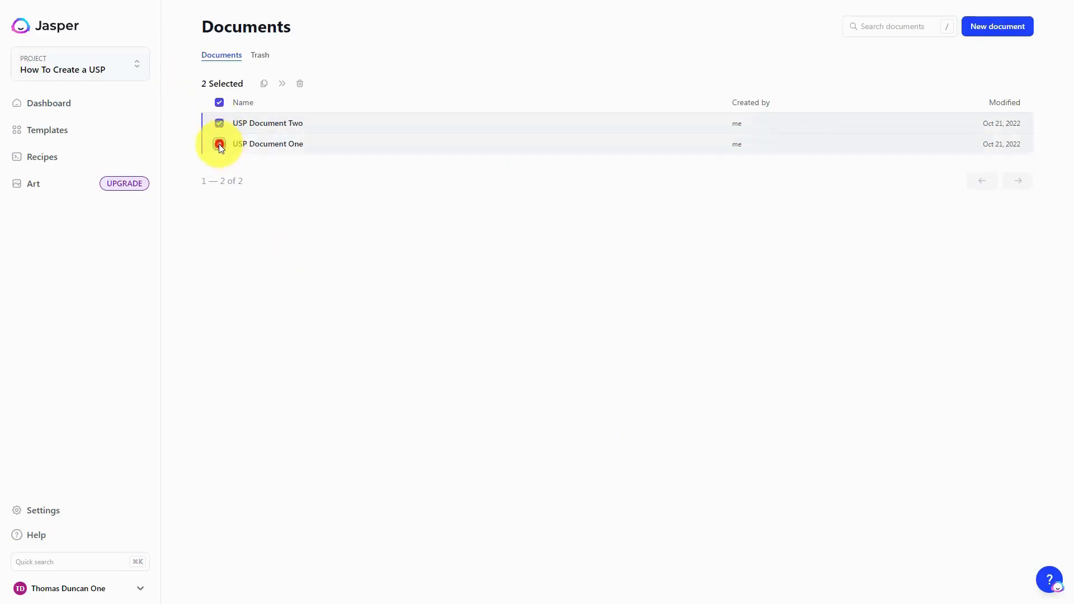
left_click(282, 83)
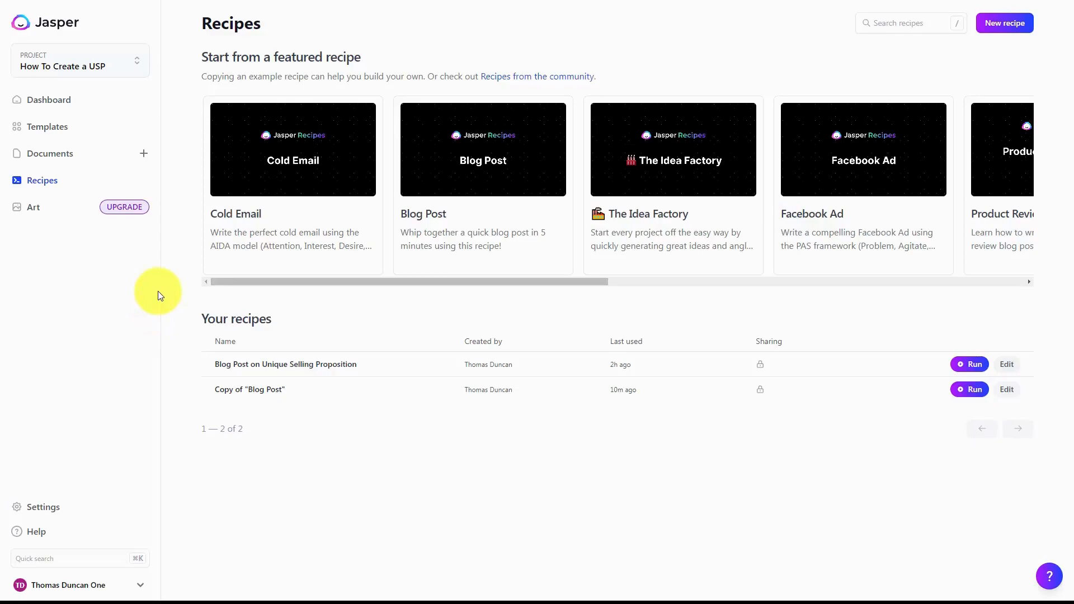
Open the featured Blog Post recipe and examine its description and recipe content.
mouse_move(512, 235)
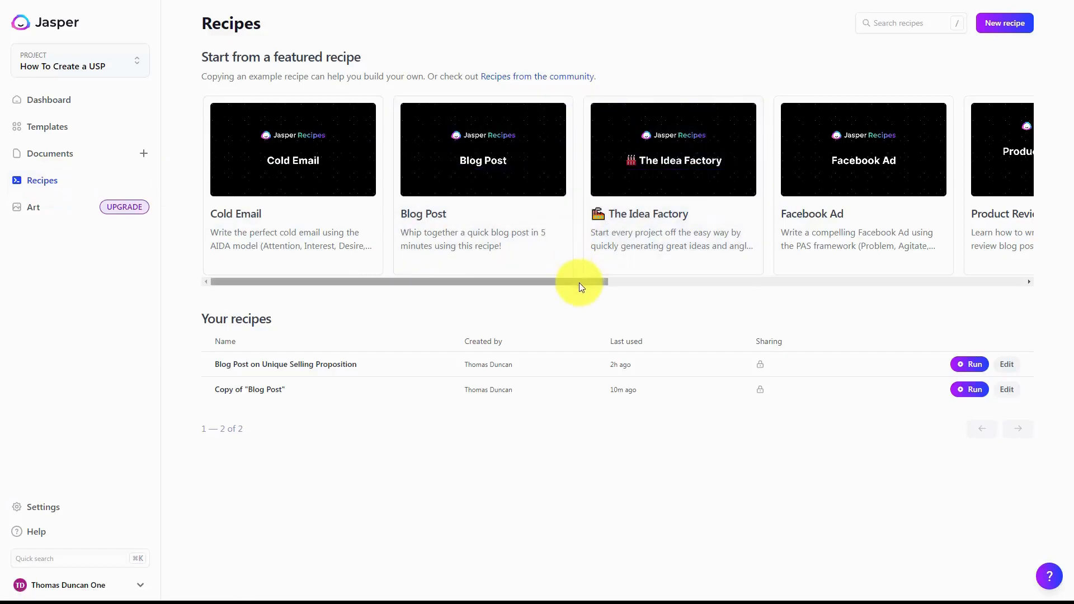
mouse_move(579, 282)
left_mouse_down()
mouse_move(770, 287)
mouse_move(573, 286)
left_mouse_up()
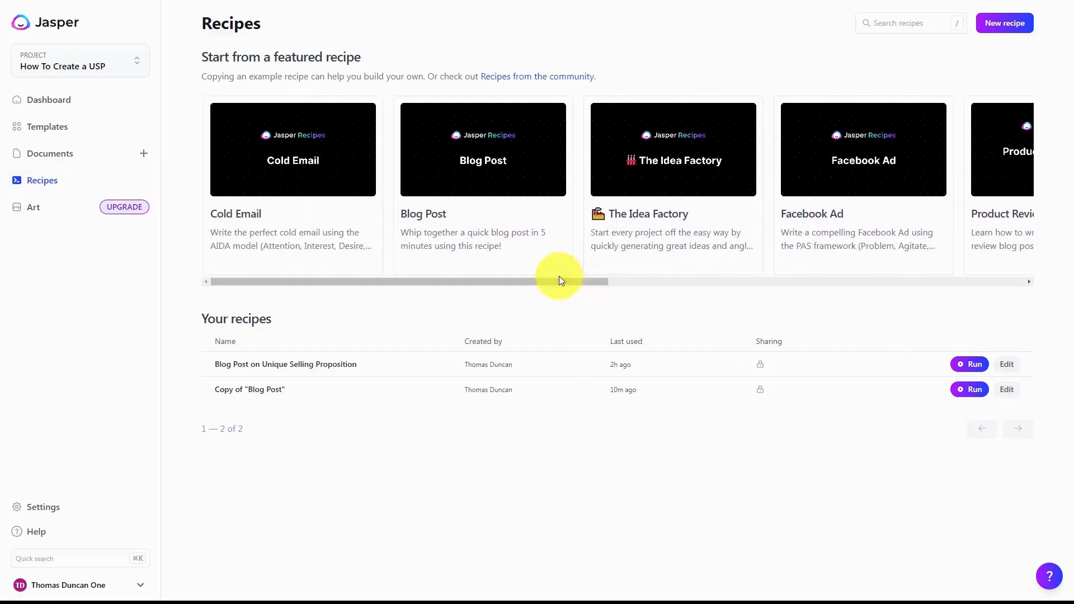
mouse_move(495, 184)
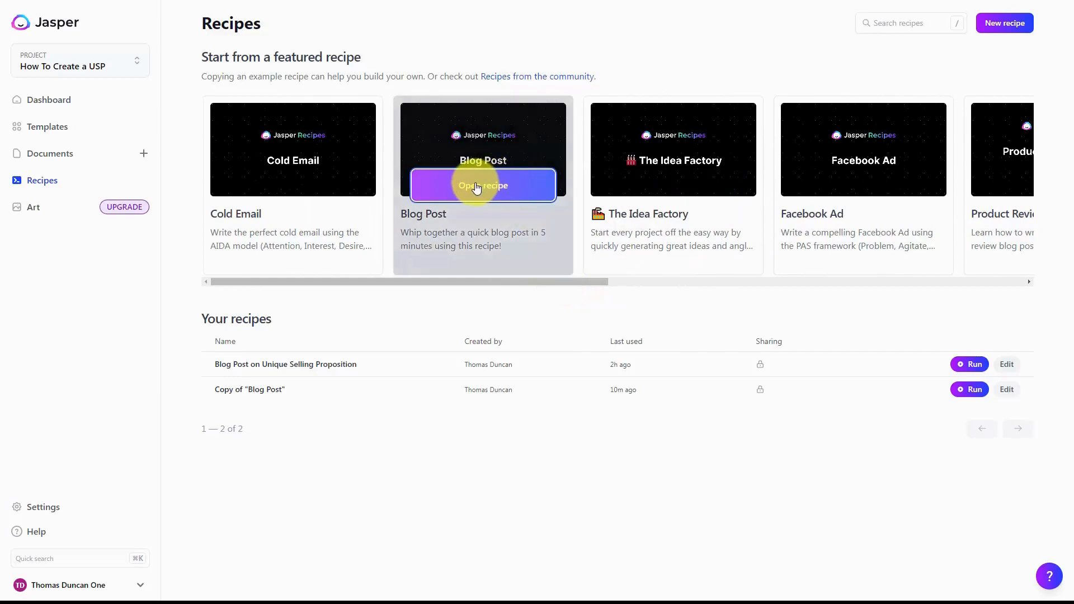
left_click(473, 187)
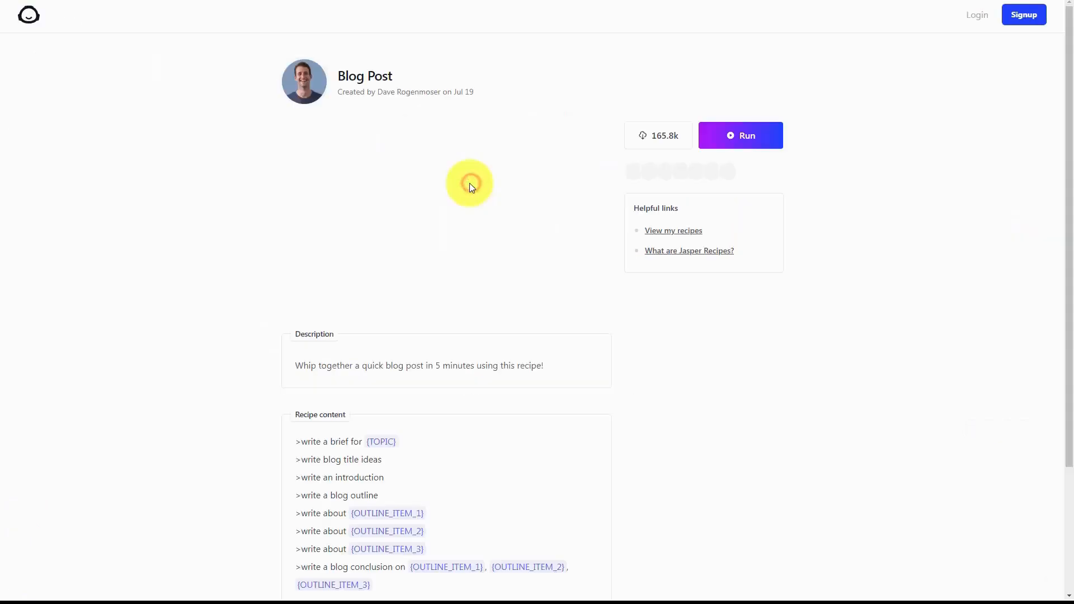
scroll(470, 186, "down", 3)
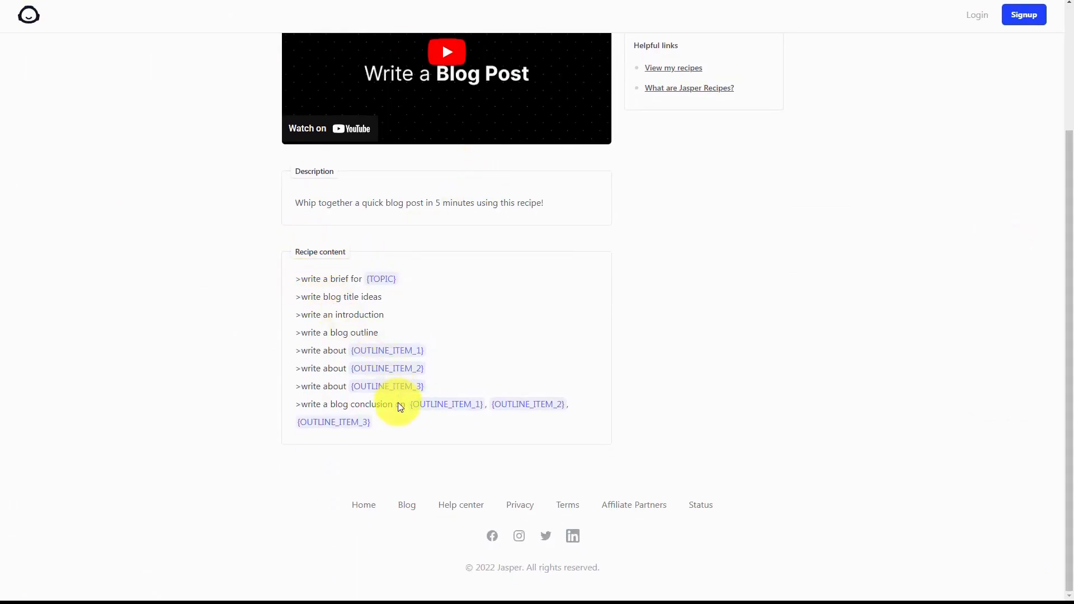
Run the featured Blog Post recipe to create a new document from it.
scroll(401, 403, "up", 3)
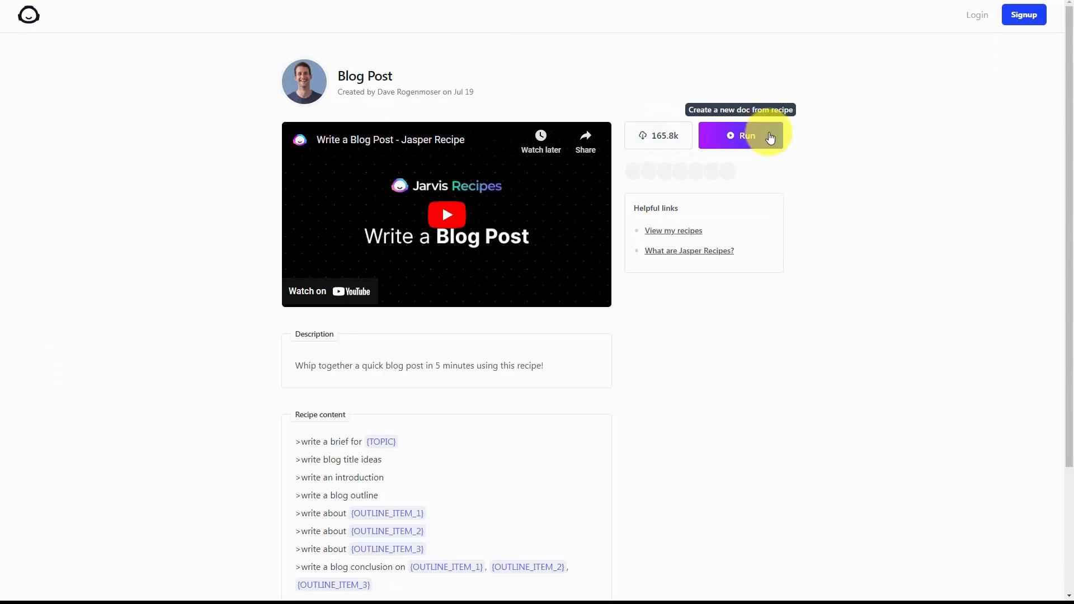
left_click(732, 143)
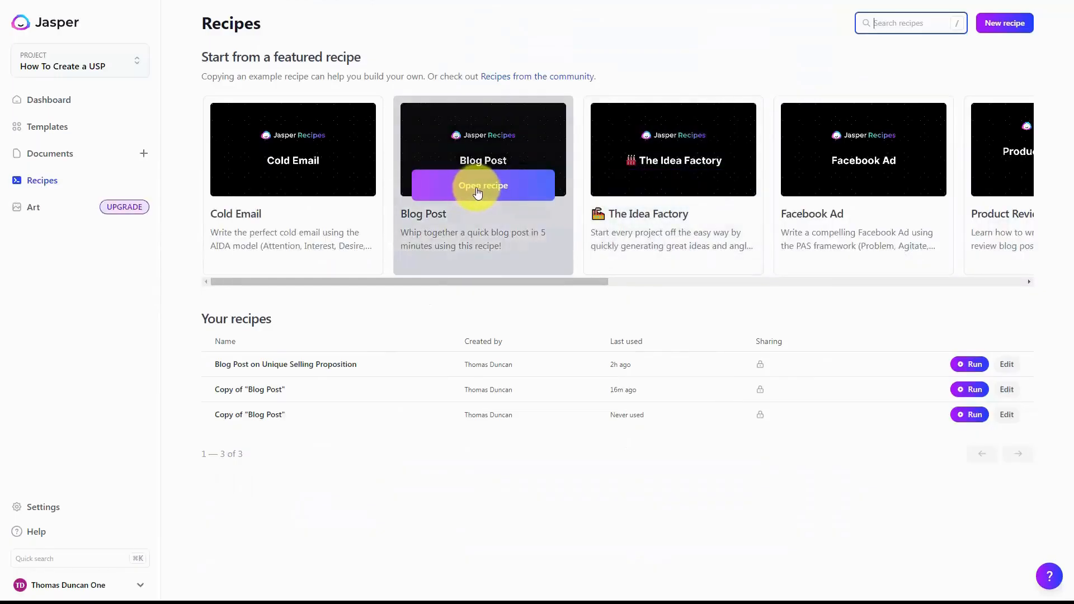
left_click(482, 188)
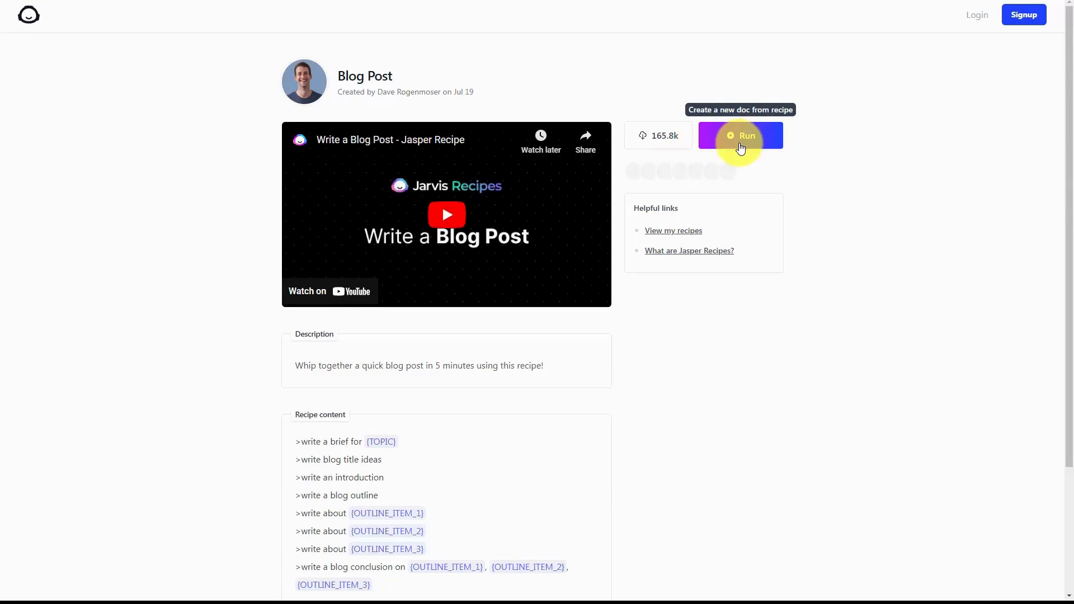
left_click(741, 147)
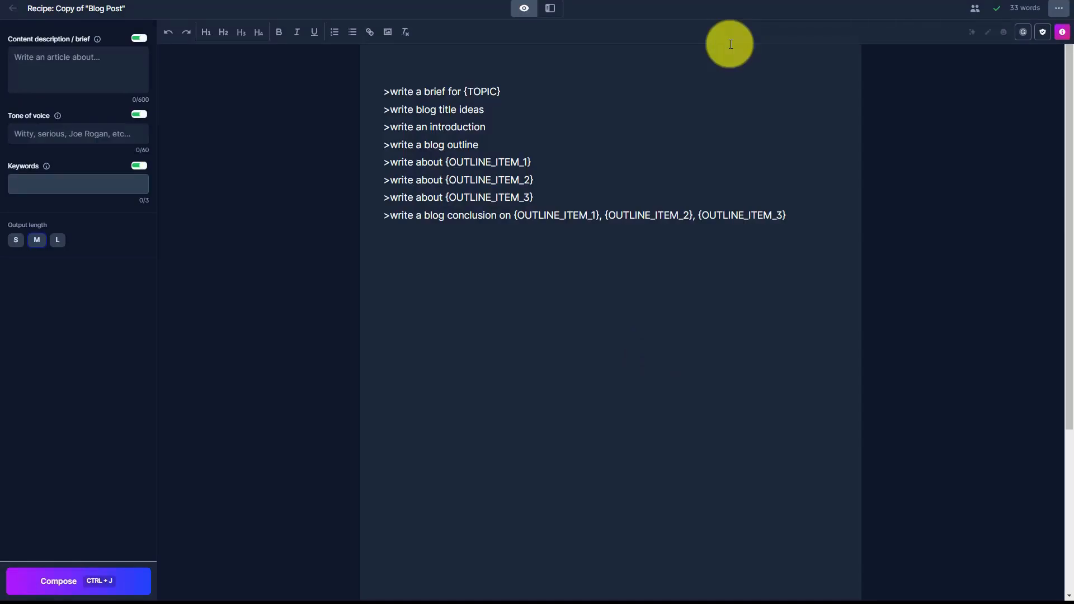
Replace the {TOPIC} placeholder with "having a unique selling proposition to make more online sales" and generate text from that brief command.
key("shift+Left")
key("shift+Left")
key("shift+Left")
key("shift+Left")
key("shift+Left")
key("shift+Left")
key("shift+Left")
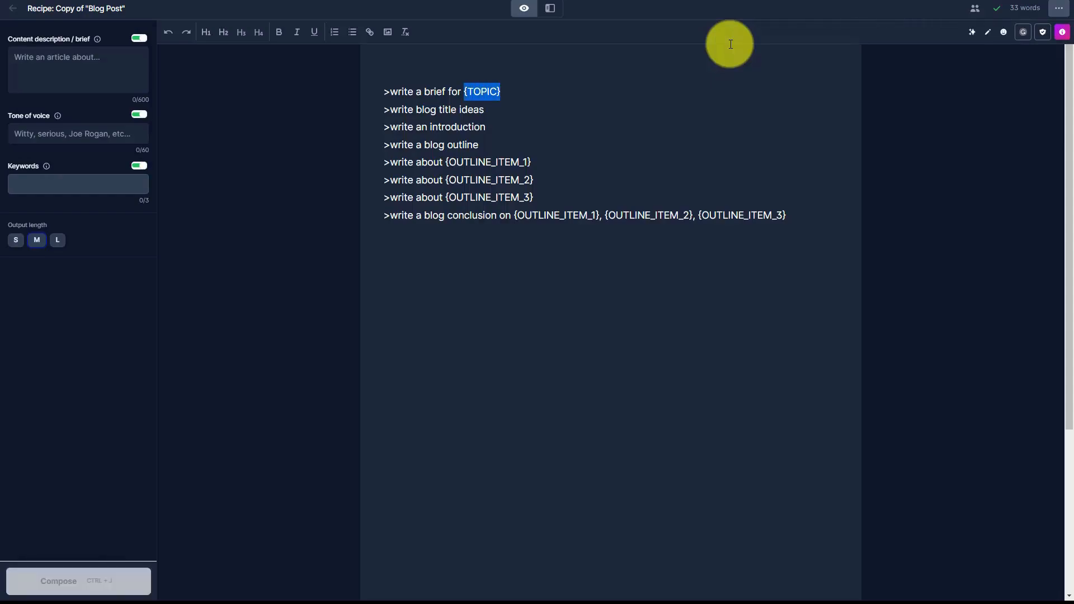
key("ctrl+v")
key("Return")
key("Return")
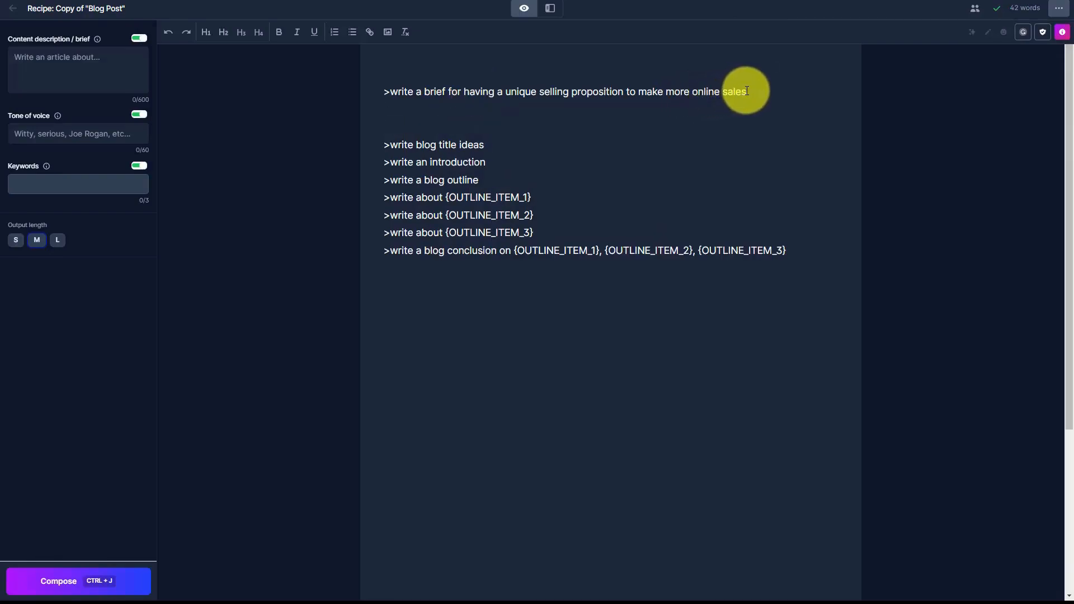
left_click_drag(745, 89, 385, 92)
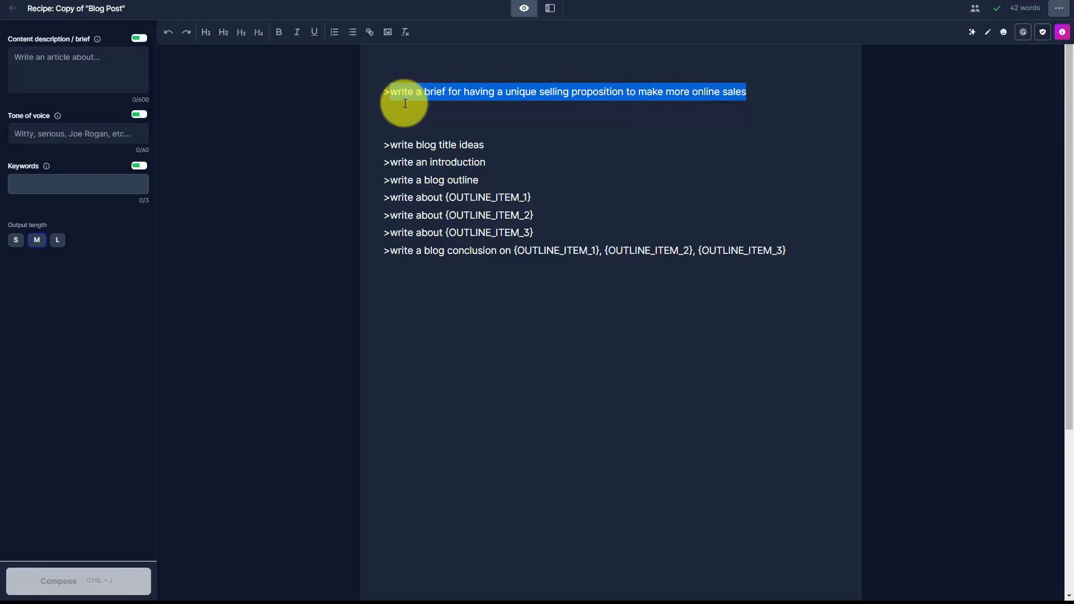
key("ctrl+j")
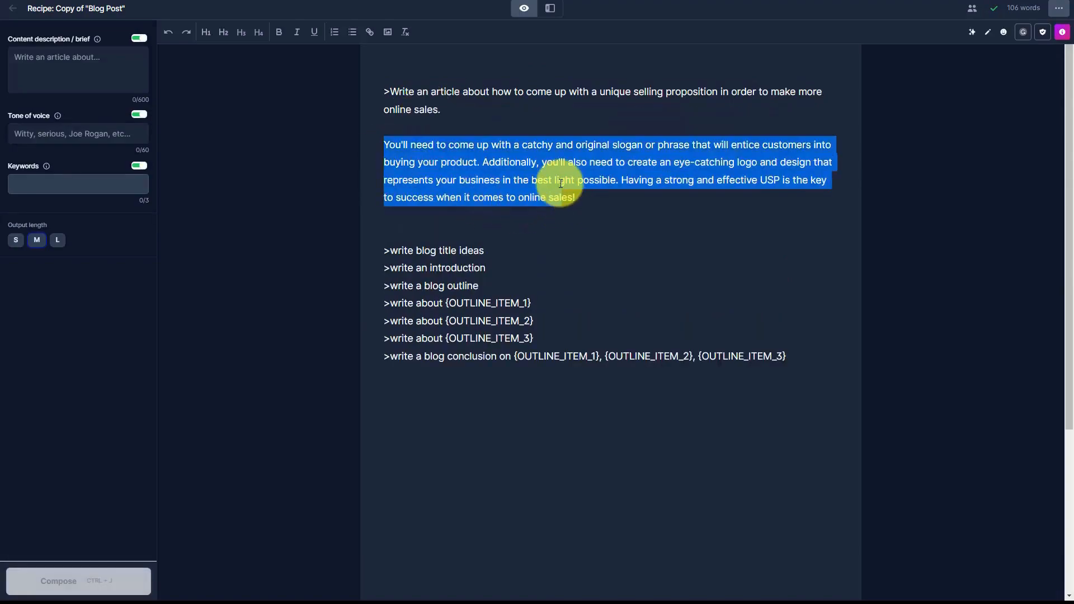
Fill the content description with the generated paragraph starting "You'll need to come up with a catchy" and set the tone of voice to Professional.
left_click(109, 62)
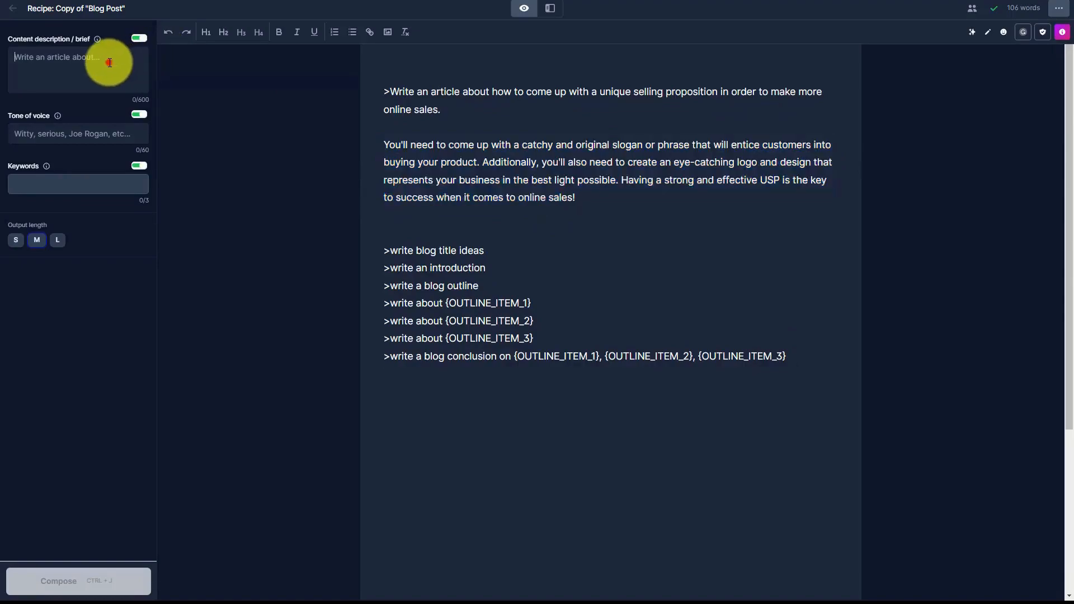
type("You'll need to come up with a catchy and original slogan or phrase that will entice customers into buying your product. Additionally, you'll also need to create an eye-catching logo and design that represents your business in the best light possible. Having a strong and effective USP is the key to success when it comes to online sal")
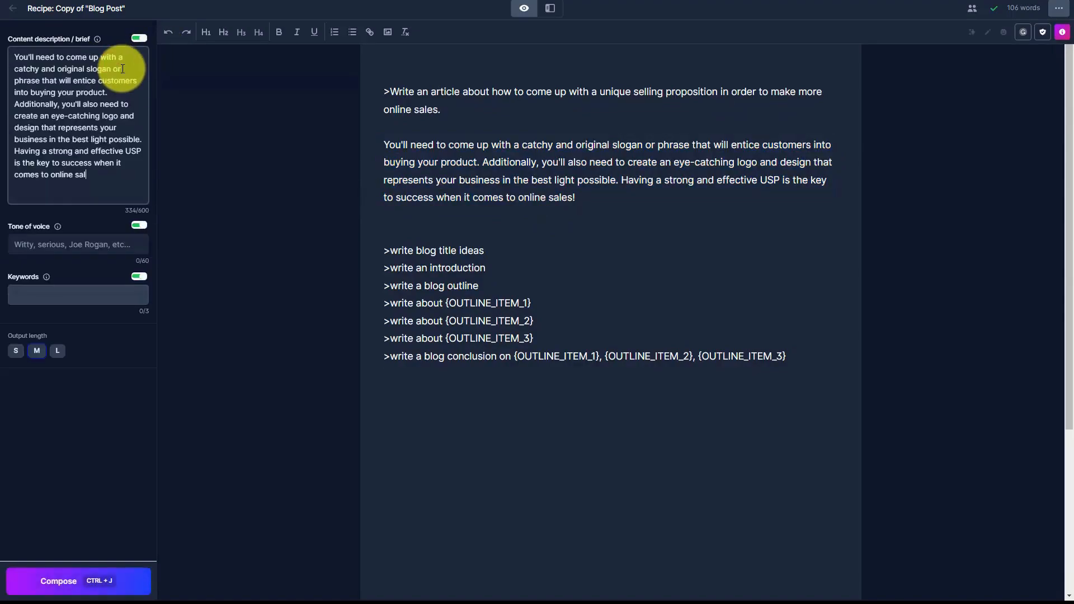
left_click(92, 242)
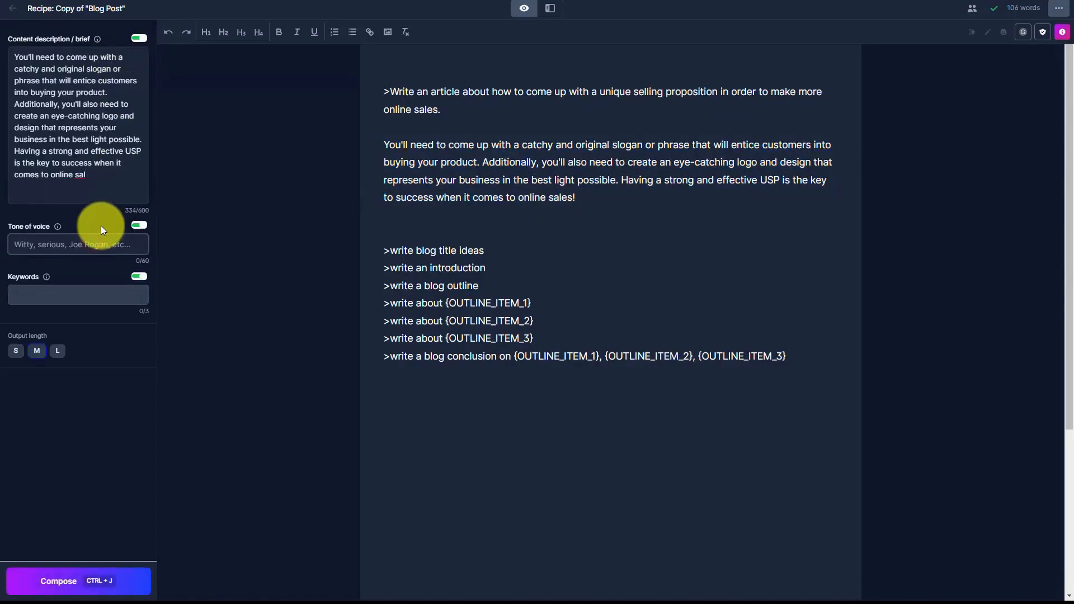
type("Professional")
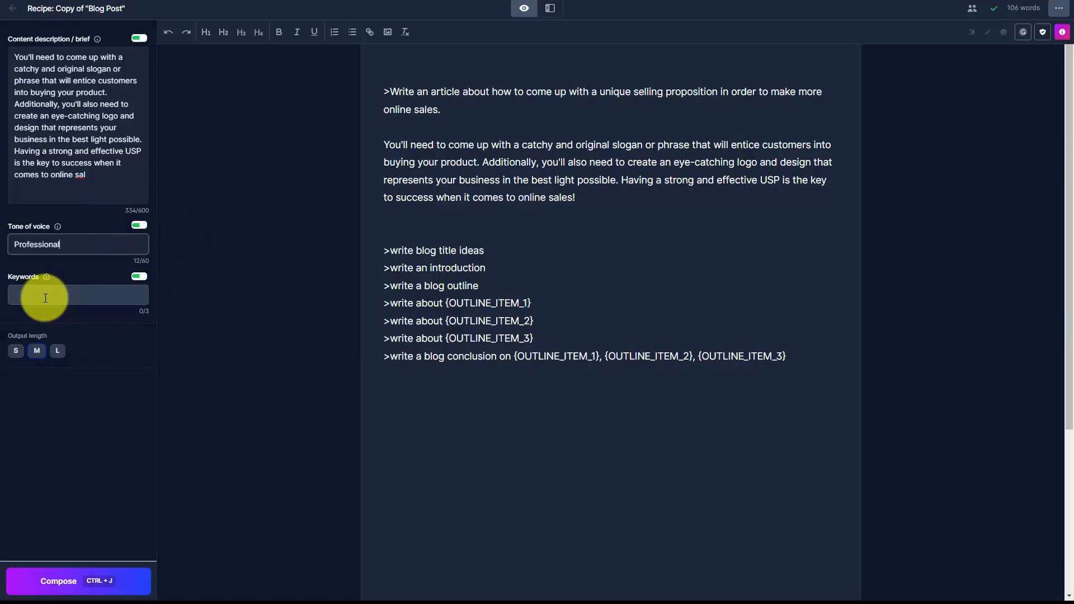
Extend the title-ideas command with "for a post about having a unique selling proposition to sell products and services online" and generate the ideas.
left_click(492, 234)
key("Delete")
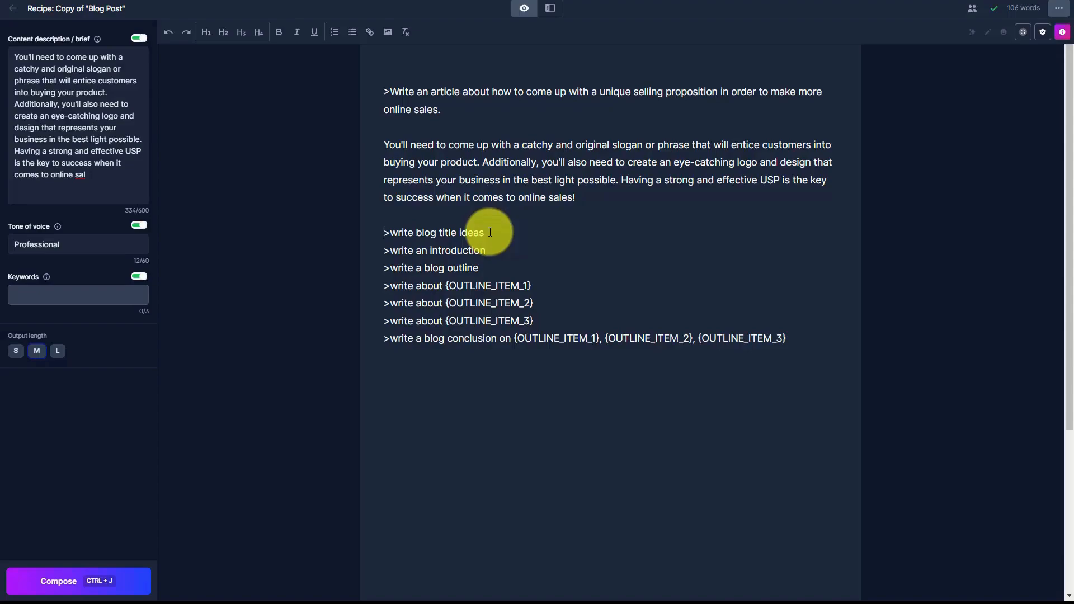
left_click(490, 232)
type("for a post about having a unique selling proposition to sell products and services online")
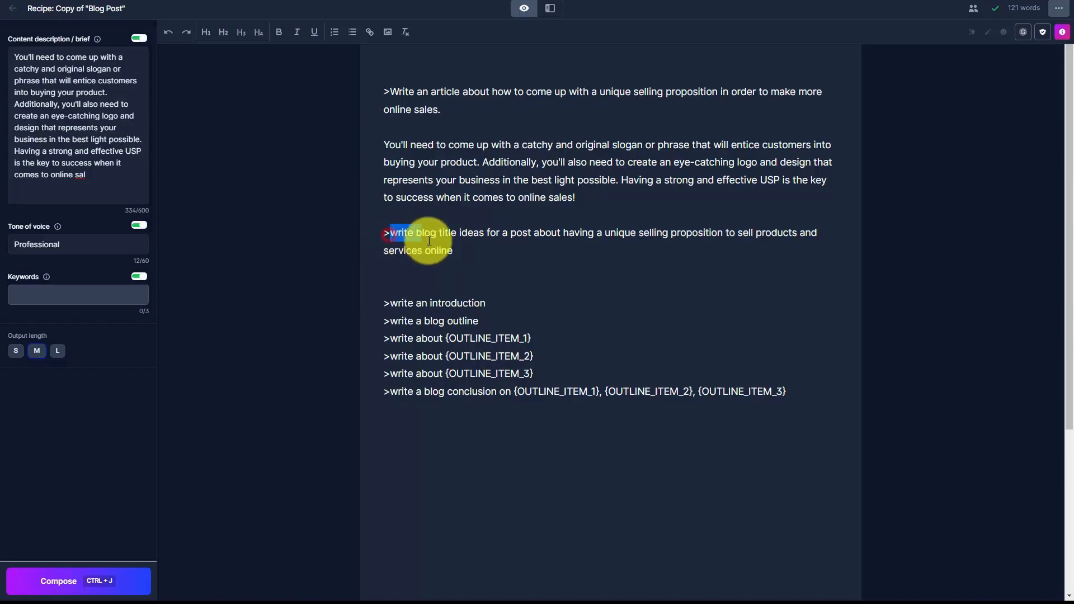
left_click_drag(390, 233, 452, 247)
key("ctrl+j")
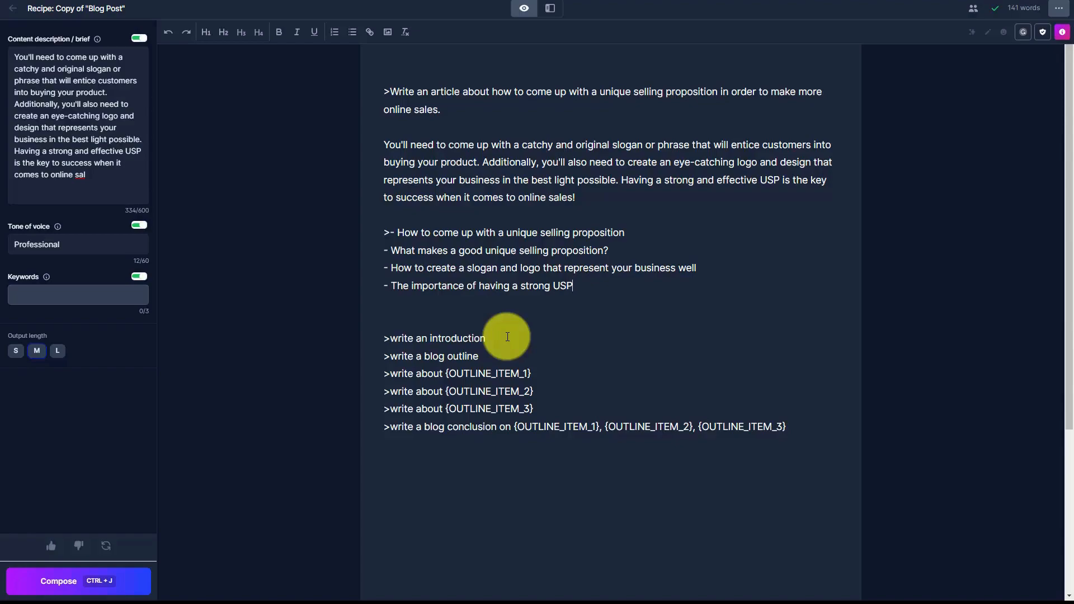
Leave the recipe document and start the Jasper Art Unlimited purchase, deselecting the second workspace user's seat.
left_click(118, 7)
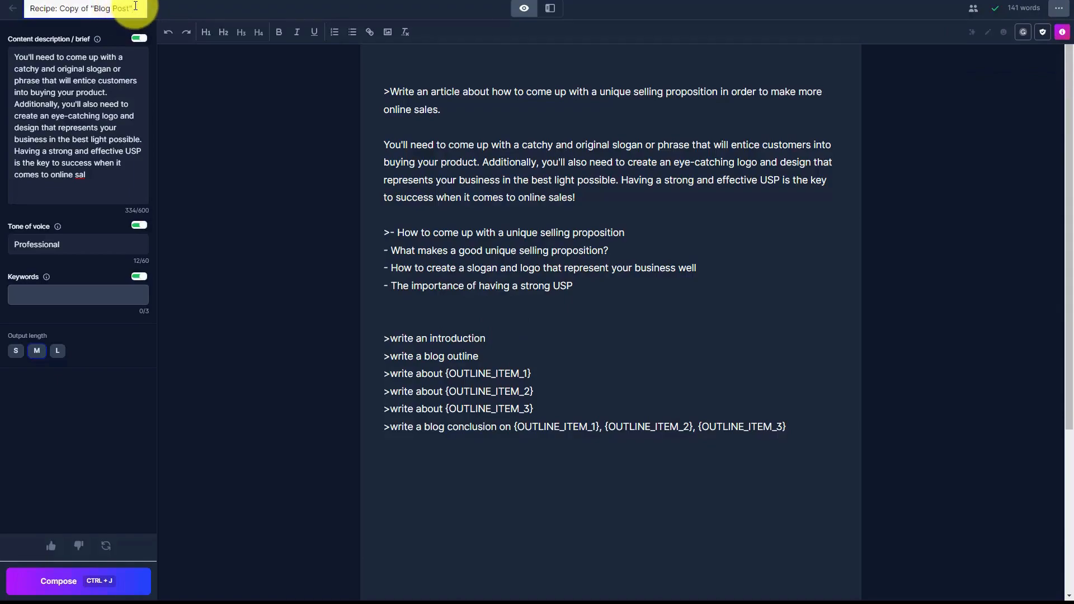
left_click(12, 8)
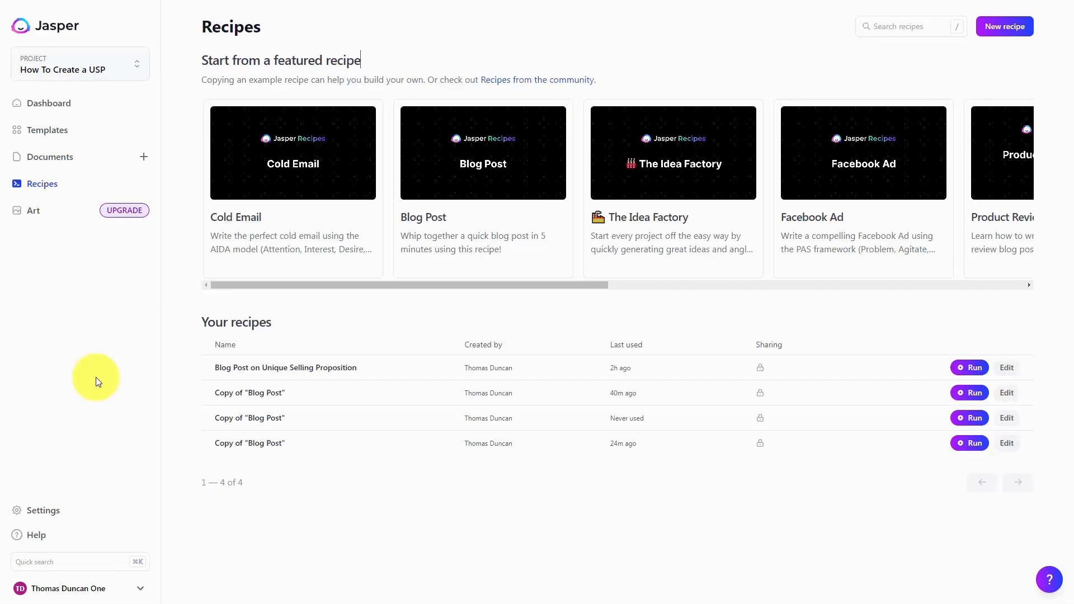
left_click(125, 212)
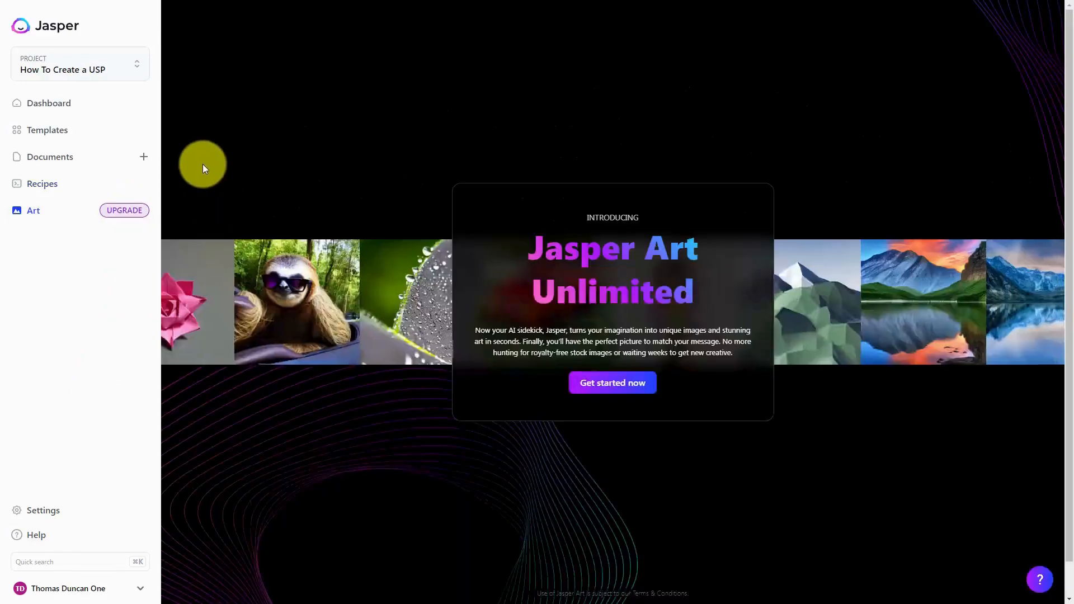
left_click(608, 385)
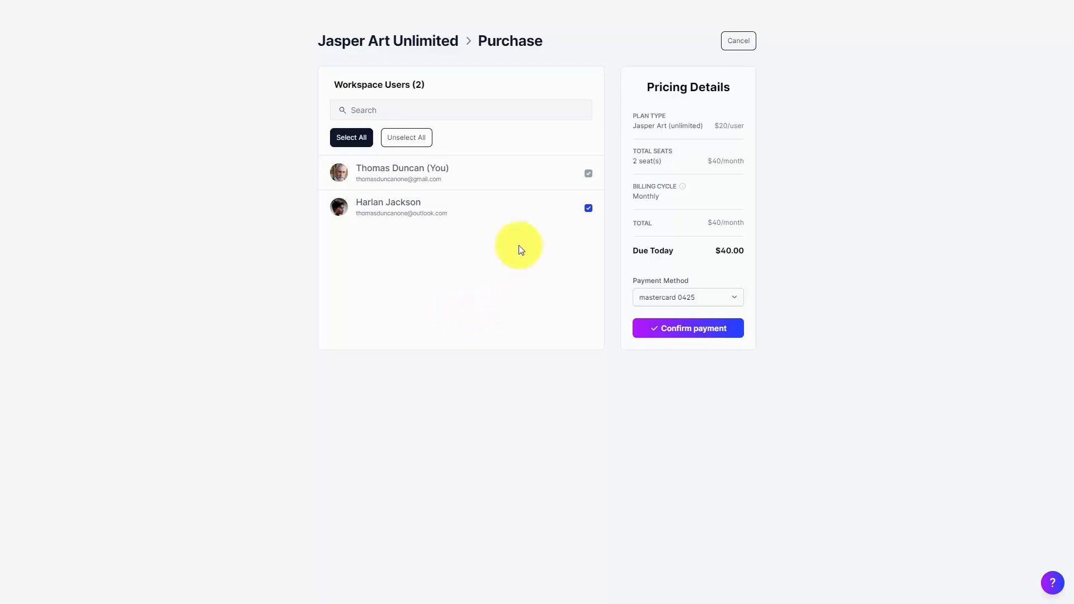
left_click(587, 208)
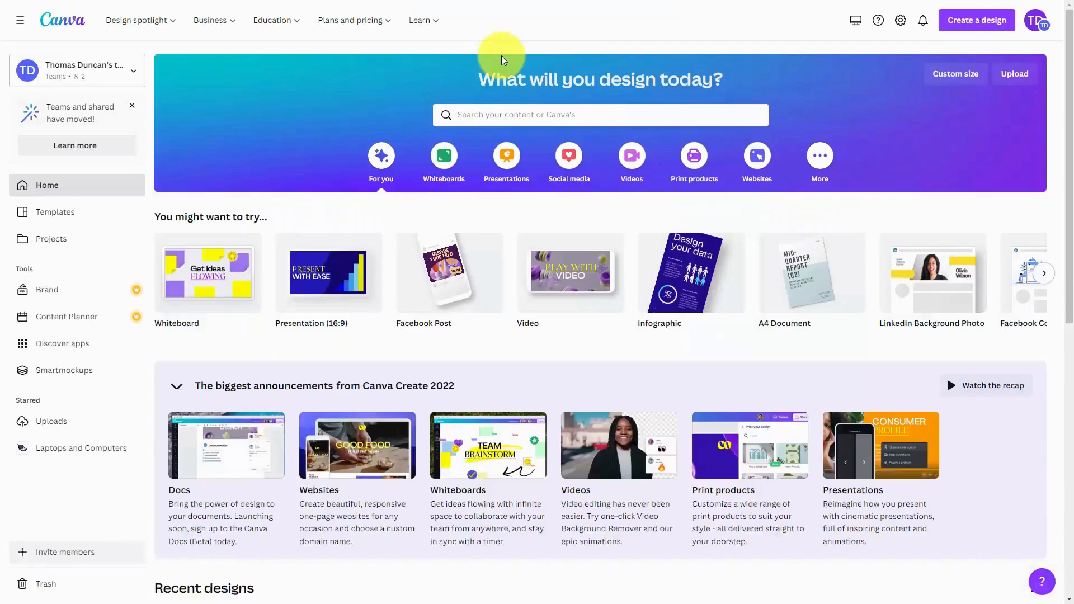
Switch to Canva's Free AI Image Generator page from the web search results and open the Text to Image app.
mouse_move(652, 246)
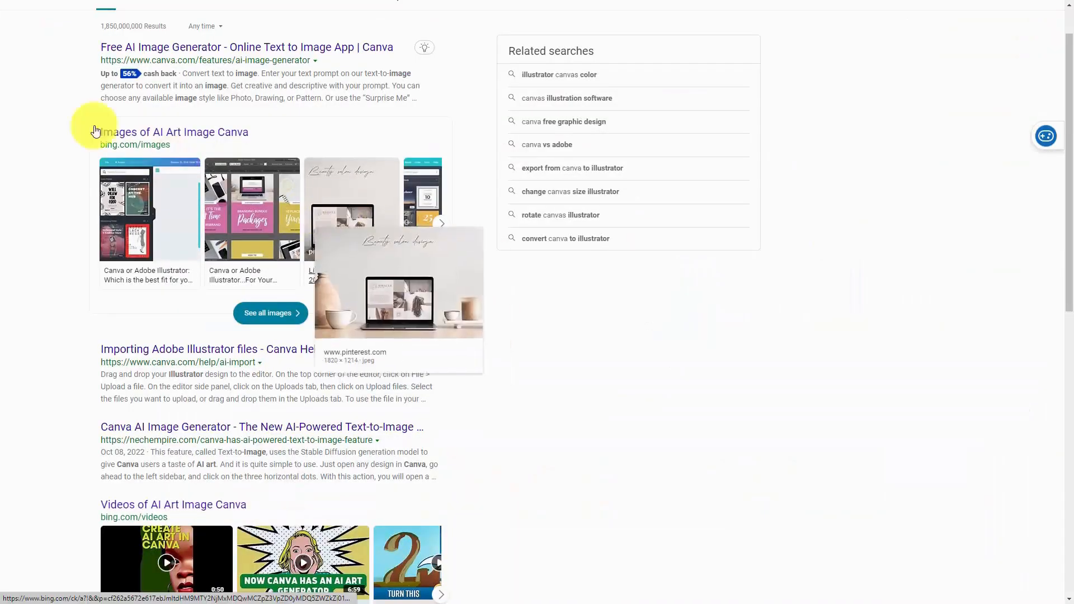
left_click(187, 51)
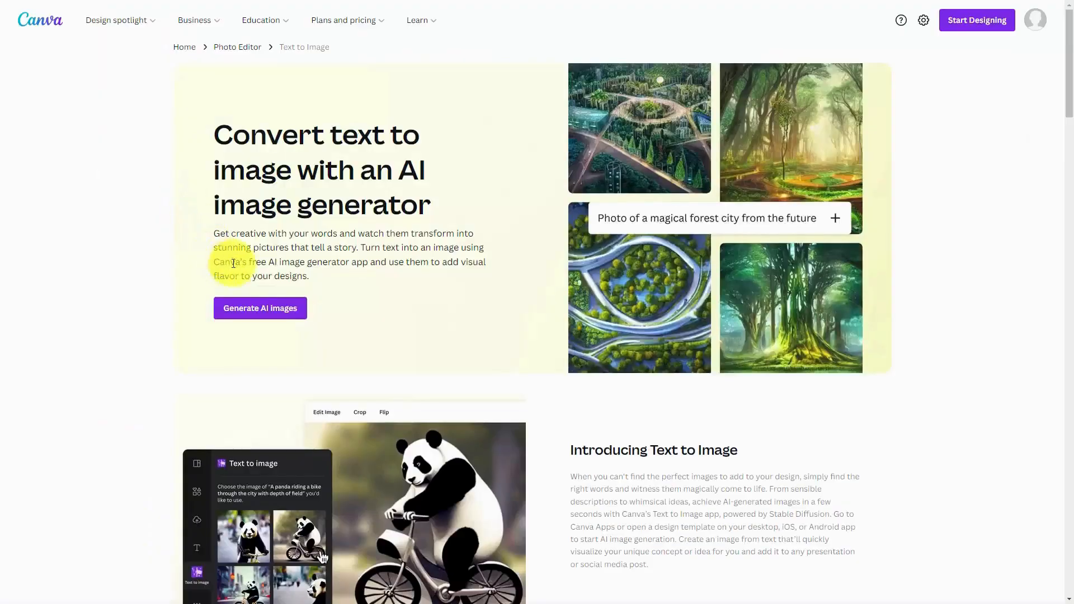
left_click(271, 314)
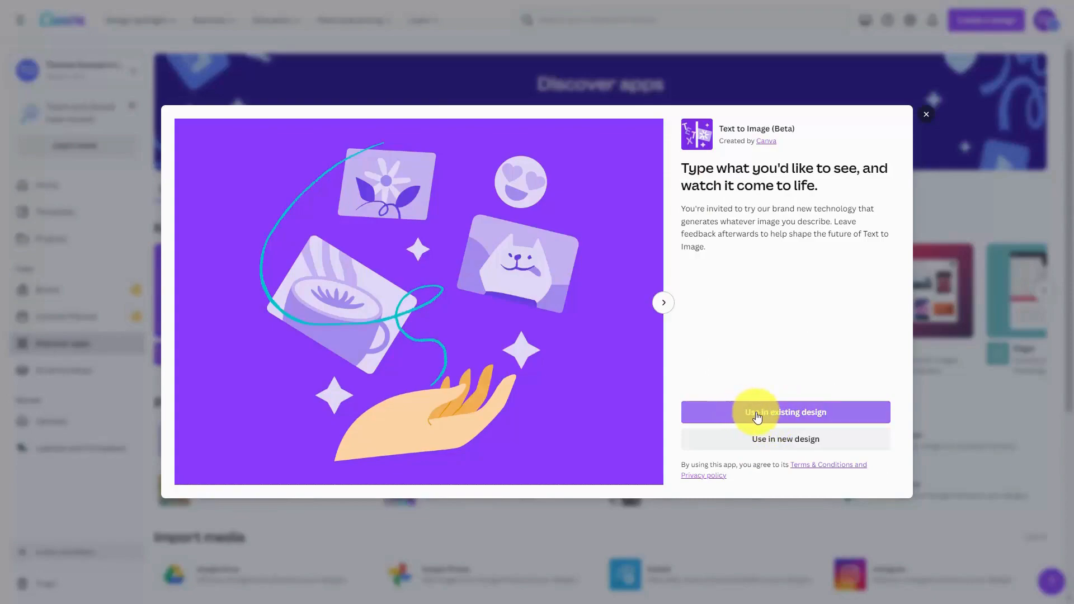
Create a new custom-size design of 1920 × 1080 px for the Text to Image app.
left_click(765, 441)
left_click(723, 490)
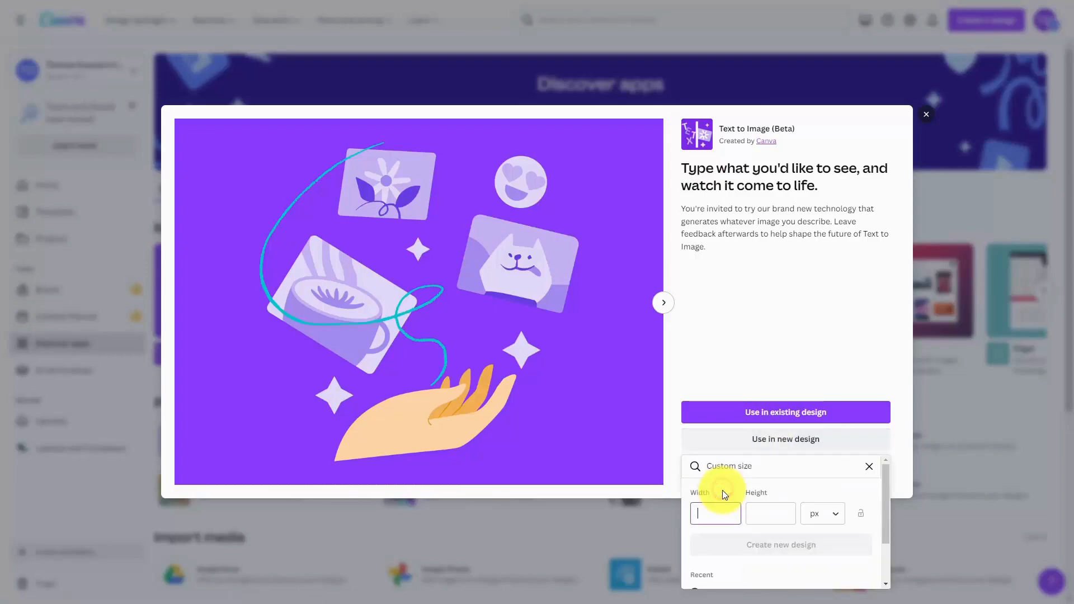
type("1920")
key("Tab")
type("180")
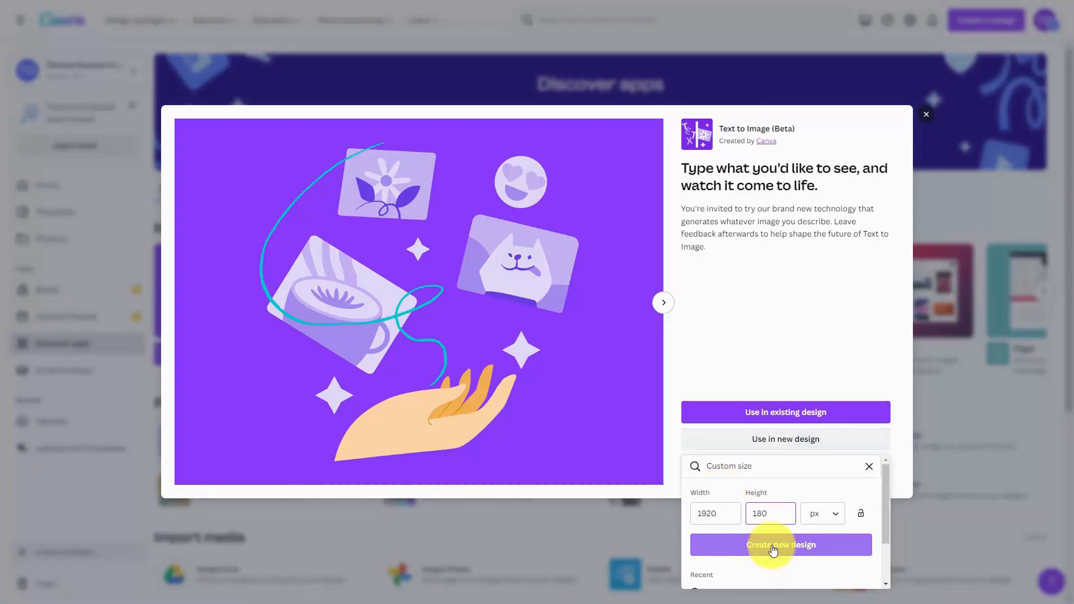
left_click(772, 549)
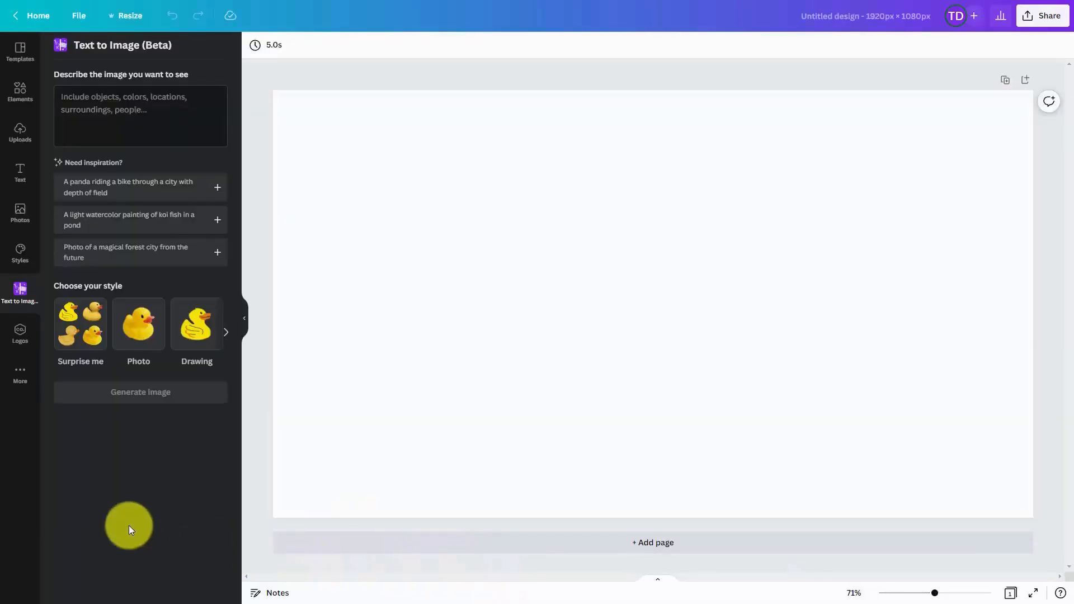
Generate images for "man drinking coffee in maine in the summer" and add both generated images to the page.
left_click(161, 112)
type("man drinking coffee in maine in the summer")
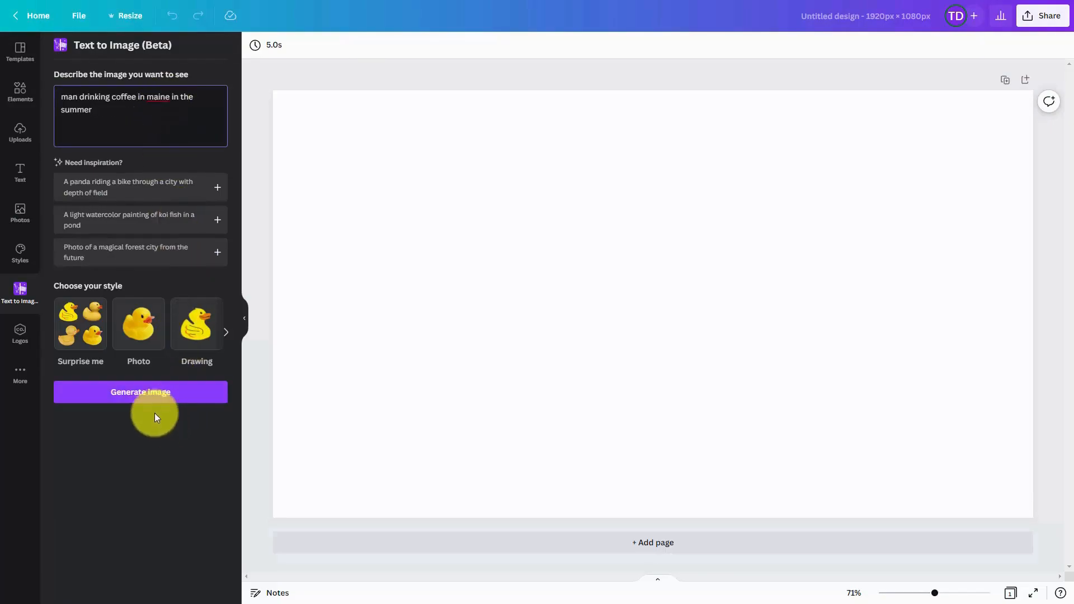
left_click(139, 395)
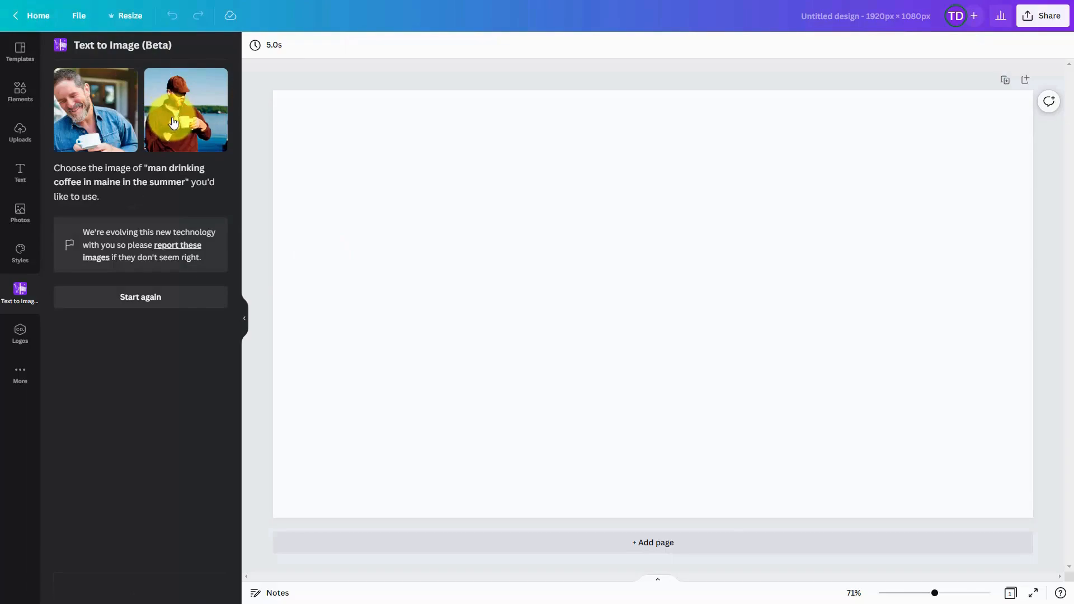
left_click(174, 122)
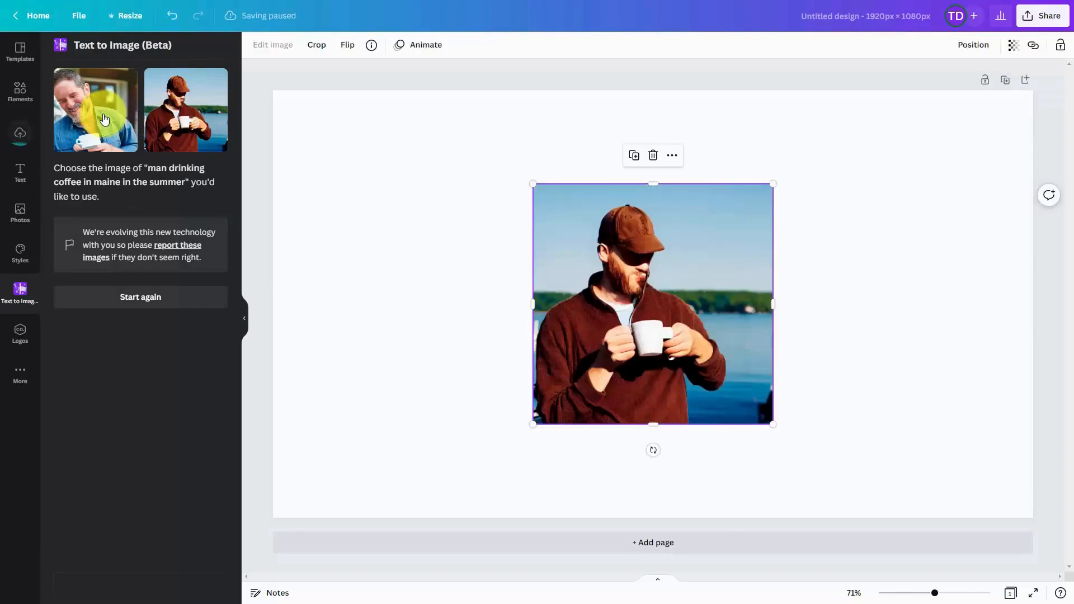
left_click(104, 119)
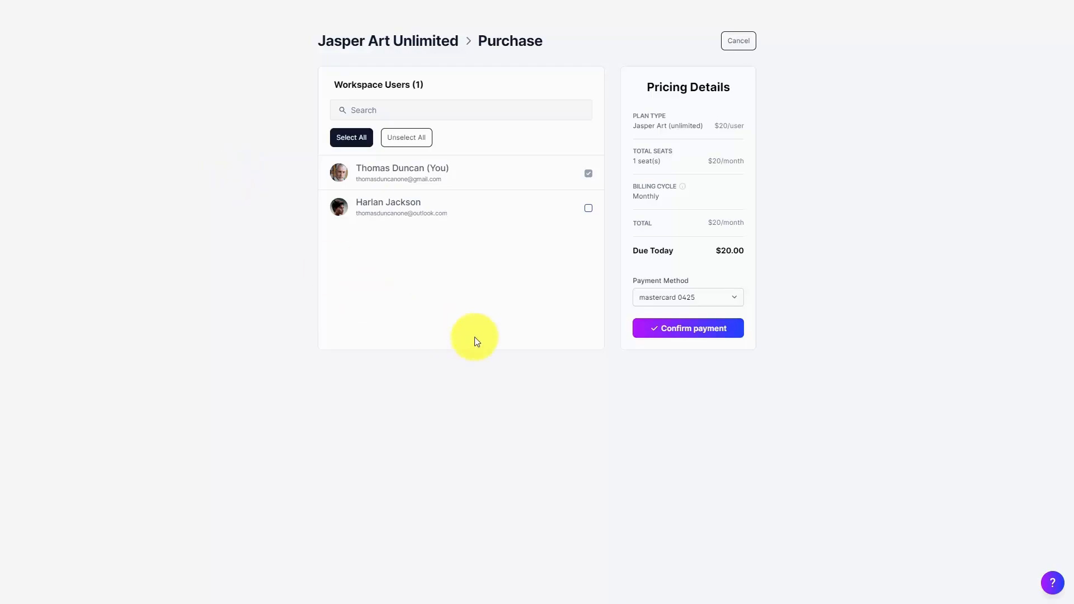
Return to Jasper and confirm the one-seat Jasper Art Unlimited payment with the saved card.
left_click(676, 334)
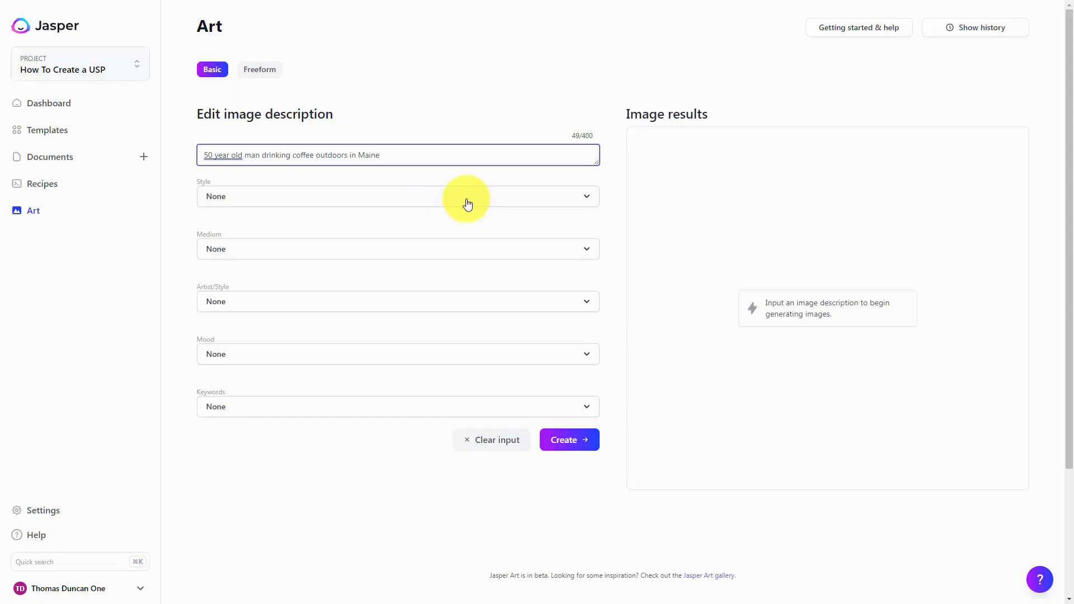
Set the image style to Pixel art and the medium to Canvas, with None as the artist style.
left_click(467, 205)
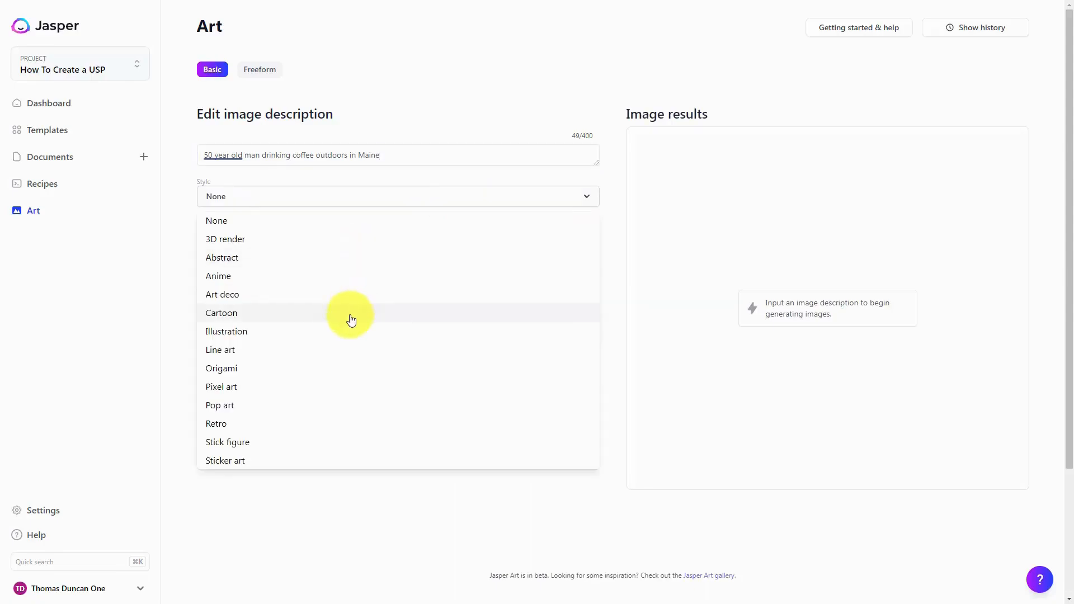
left_click(346, 387)
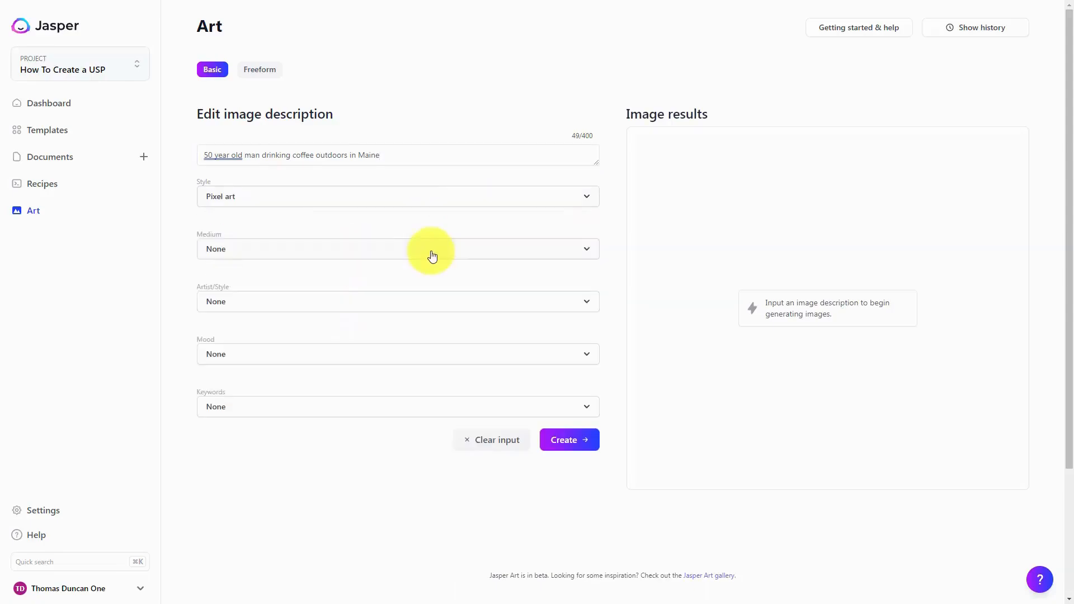
left_click(431, 252)
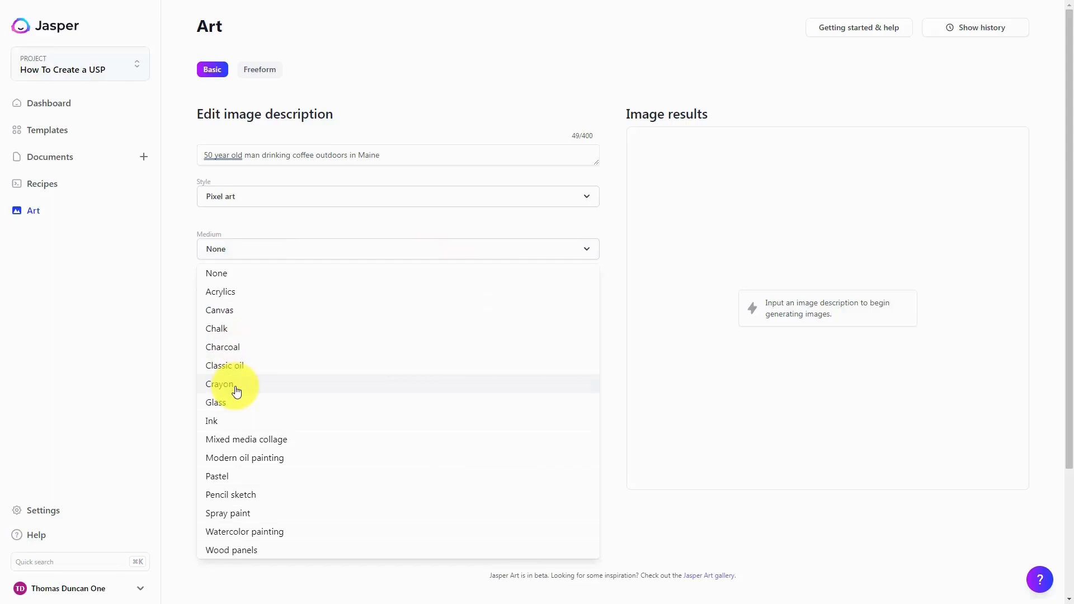
left_click(263, 310)
left_click(283, 302)
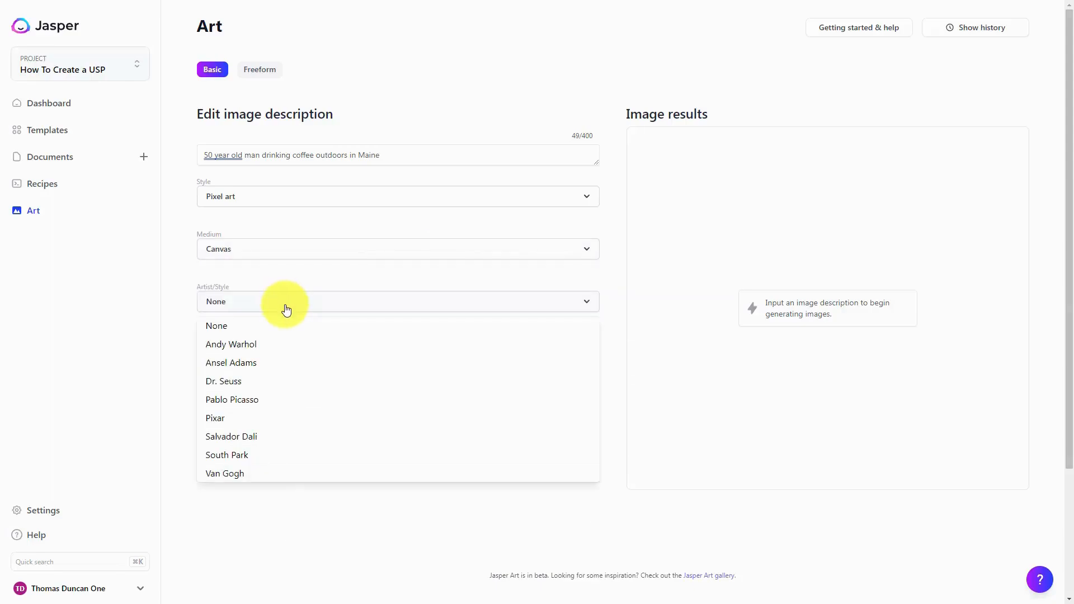
left_click(219, 326)
Set the image mood to Happy and the keywords option to Photorealistic.
left_click(328, 358)
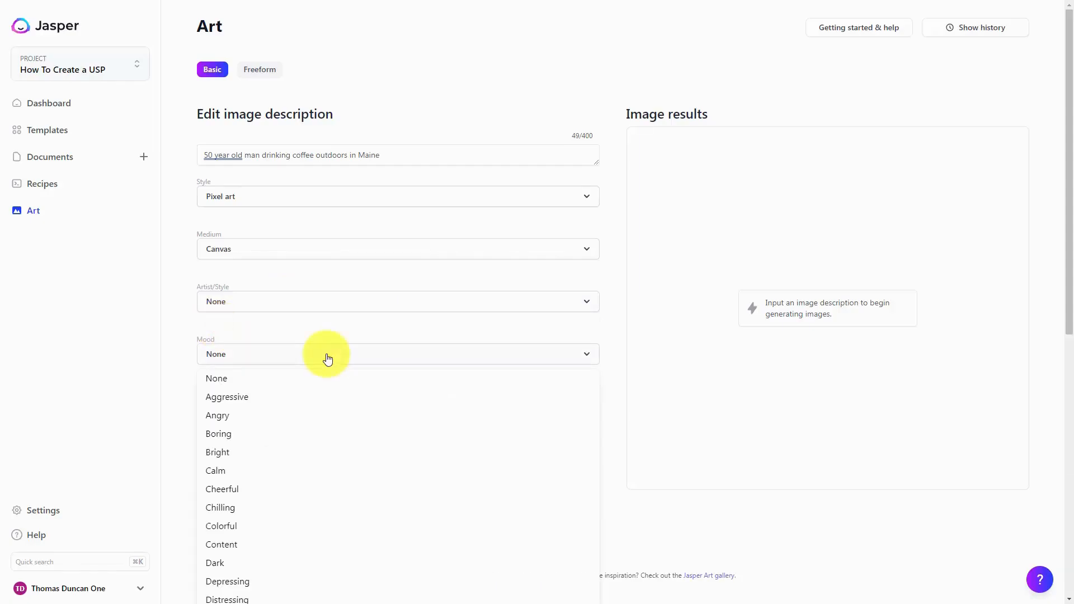
scroll(233, 207, "down", 3)
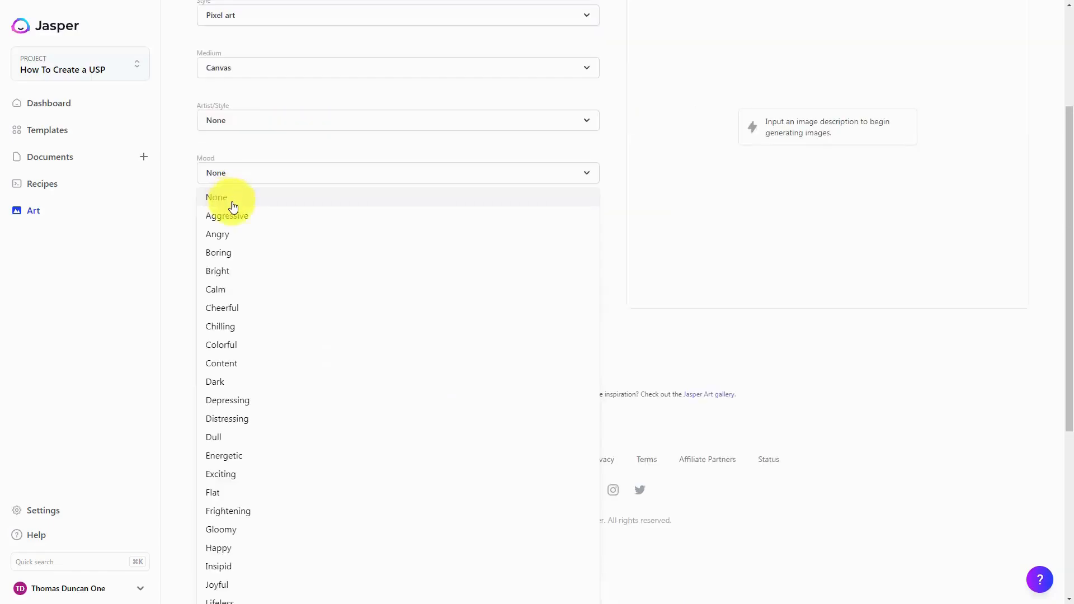
left_click(290, 252)
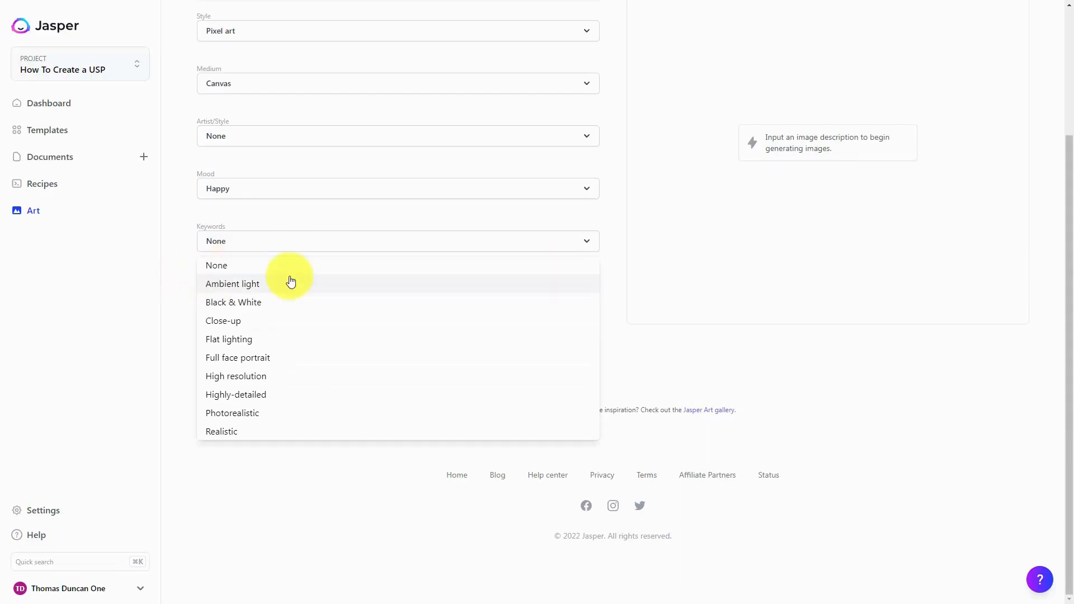
left_click(313, 412)
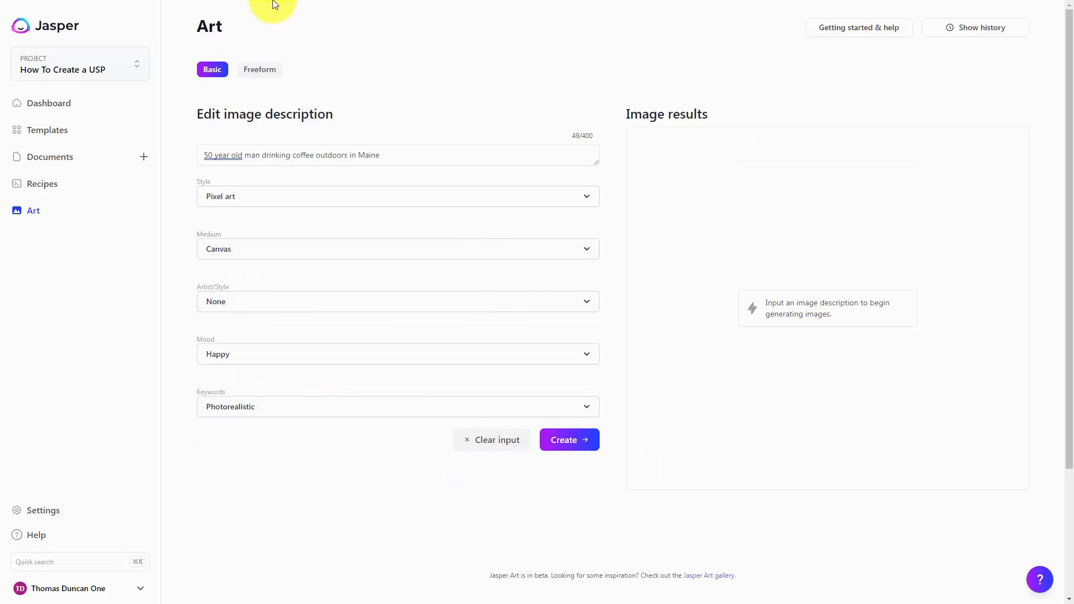
Create the images, then enlarge the realistic one of the smiling man in a blue shirt and rate it positively.
key("ctrl+Return")
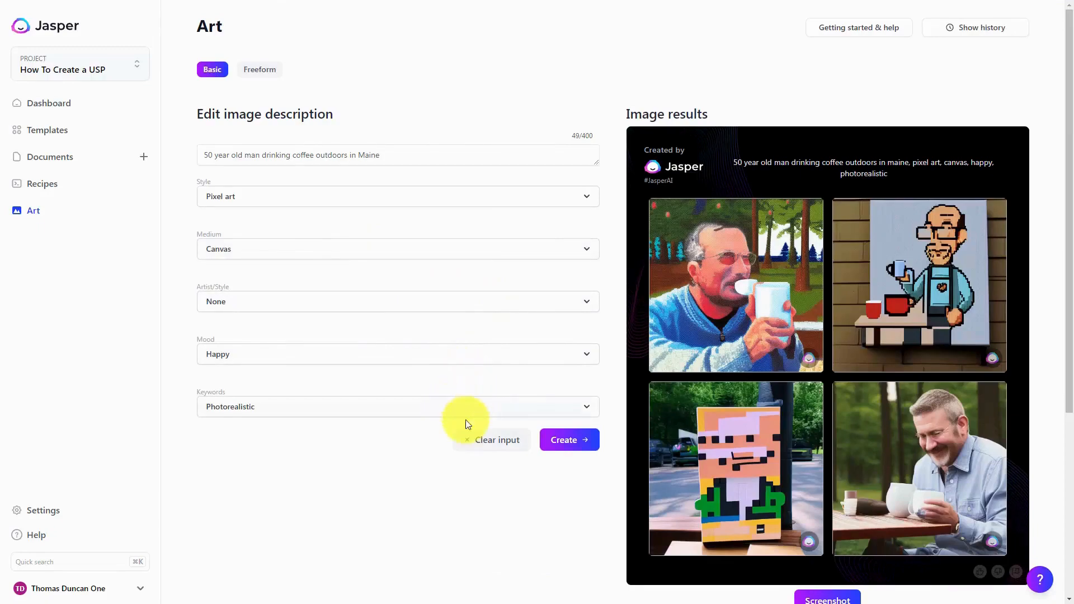
left_click(890, 450)
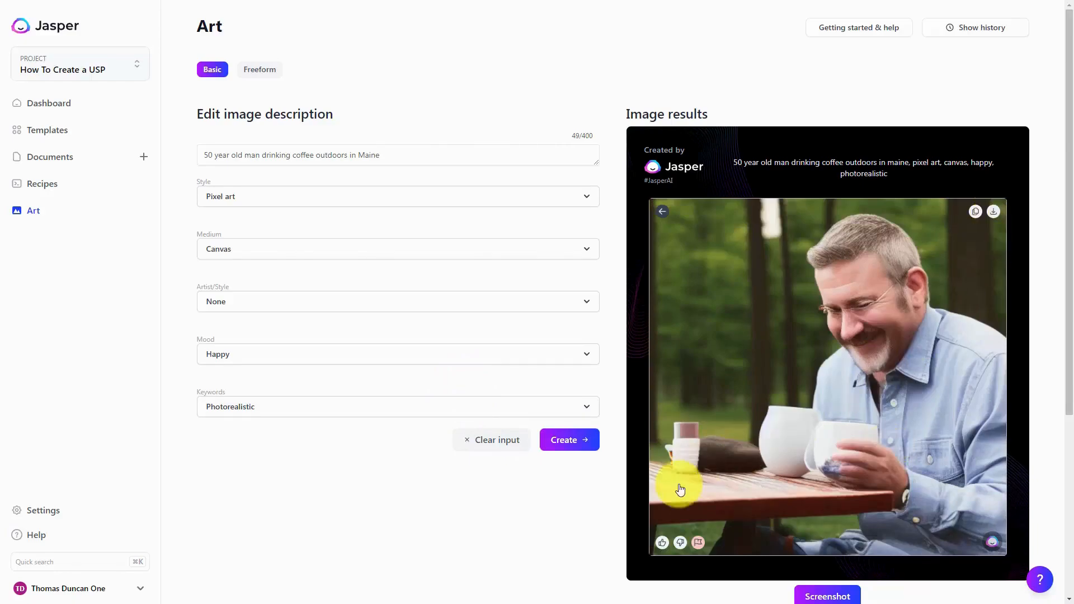
left_click(662, 544)
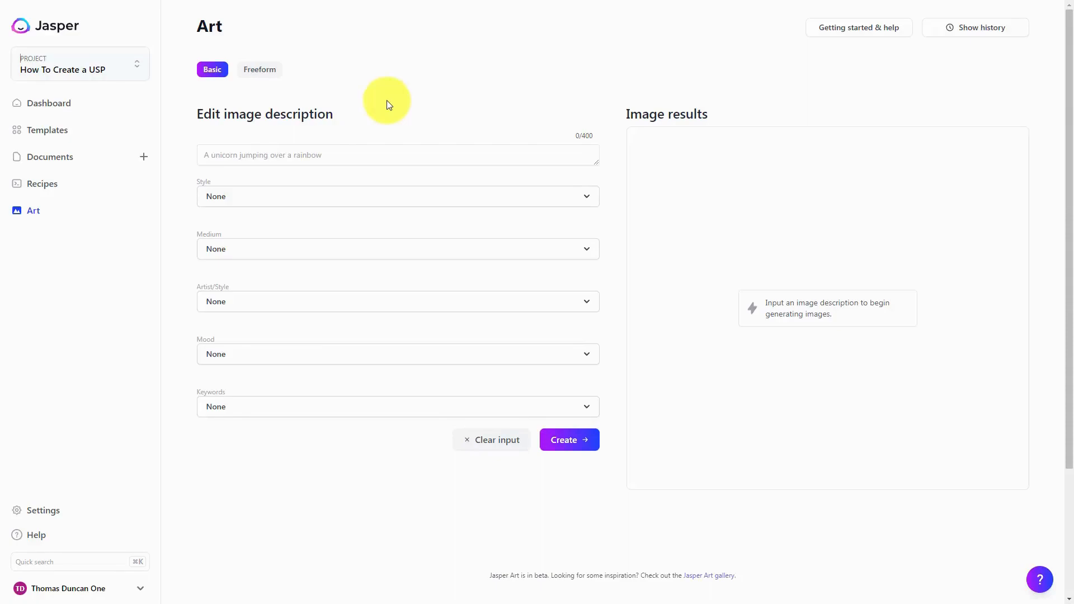
Open the Tips & Tricks for Jasper Art article from the getting-started help and follow its link to the prompt-writing tool.
left_click(854, 31)
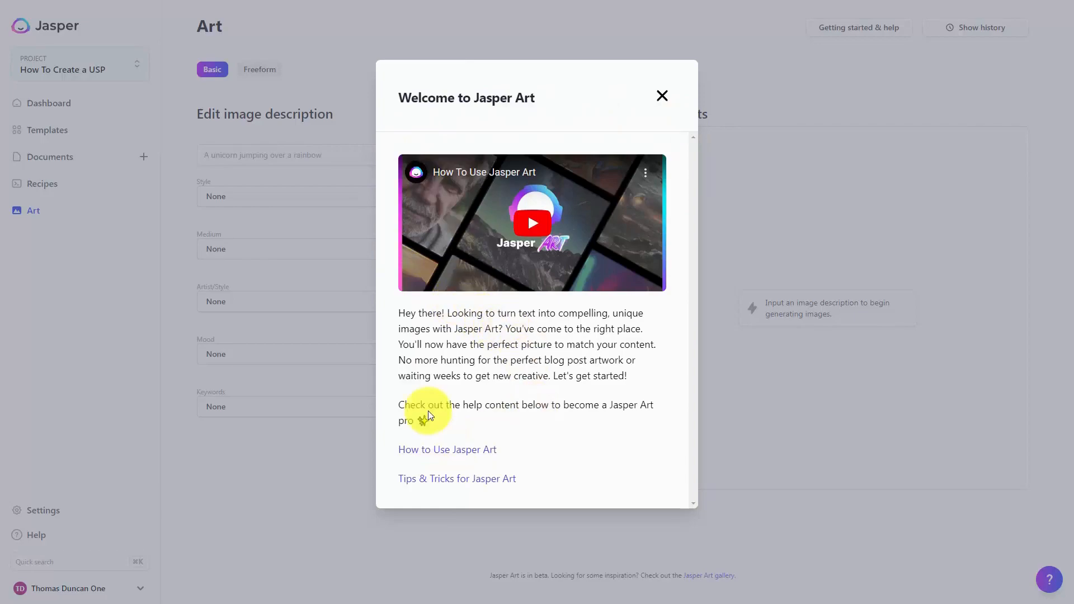
left_click(440, 469)
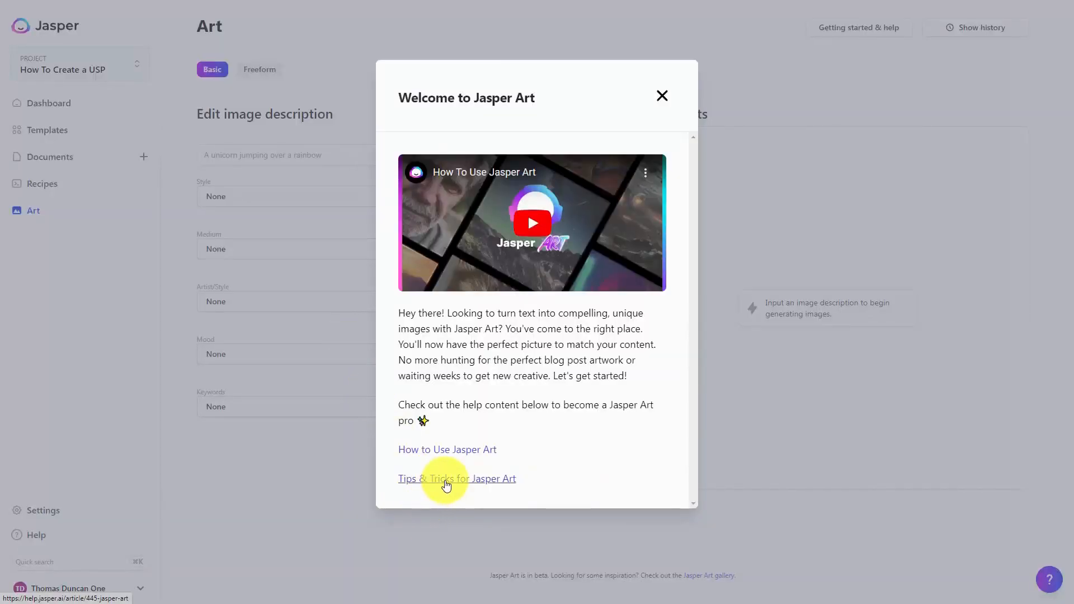
left_click(445, 480)
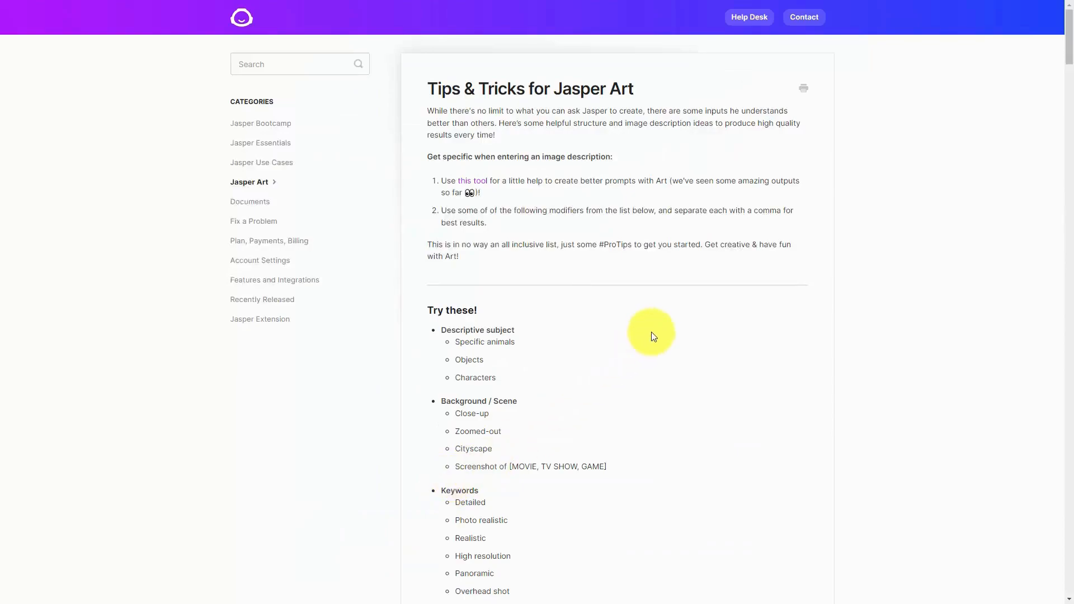
left_click(469, 181)
Search KREA for "new electric car" and open the blue car made by Google.
left_click(137, 18)
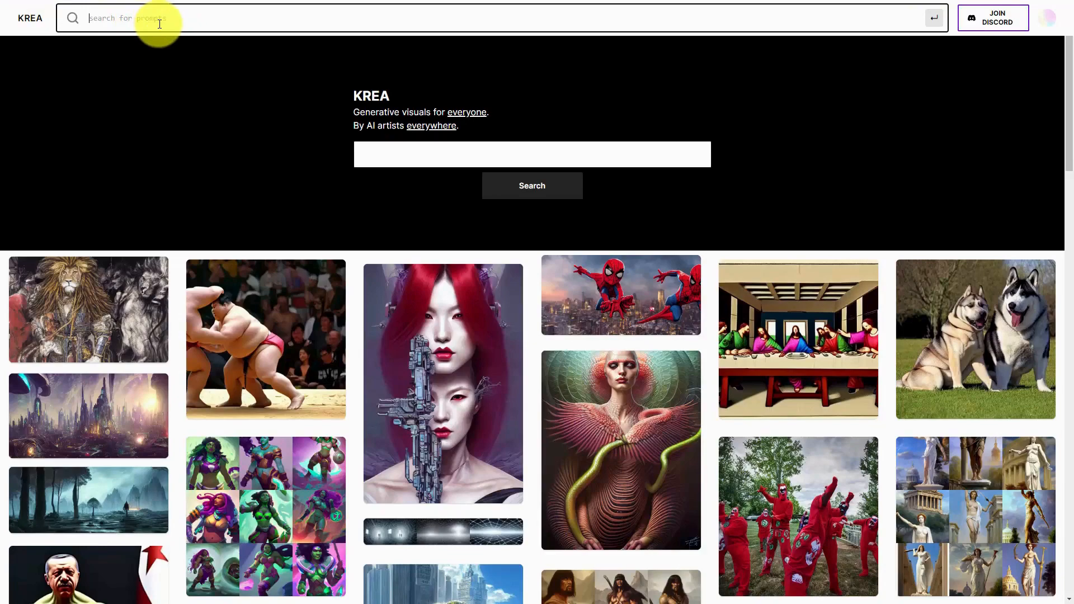
type("new electric car")
key("Return")
mouse_move(305, 311)
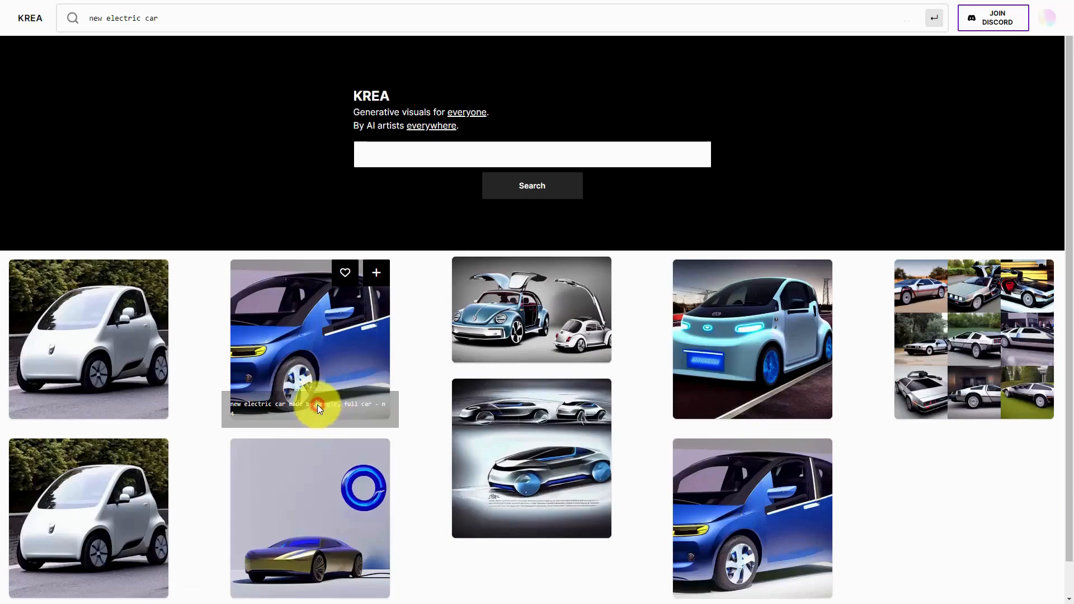
left_click(341, 402)
Copy the prompt "new electric car made by Google, full car - n 4" into Jasper Art's image description and create the images.
scroll(299, 375, "down", 5)
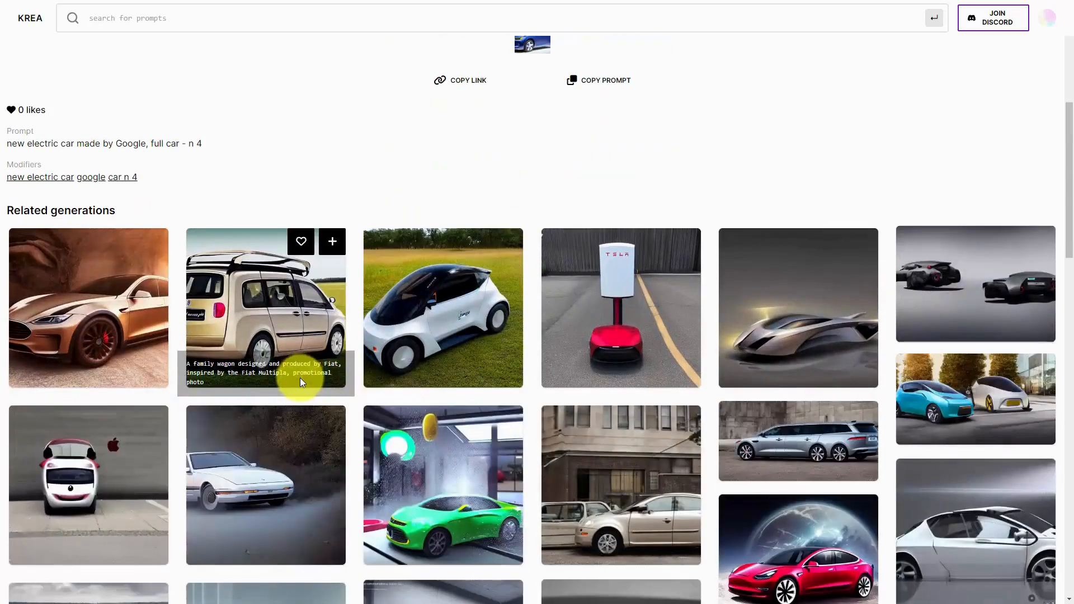
scroll(296, 372, "up", 3)
left_click_drag(206, 324, 1, 333)
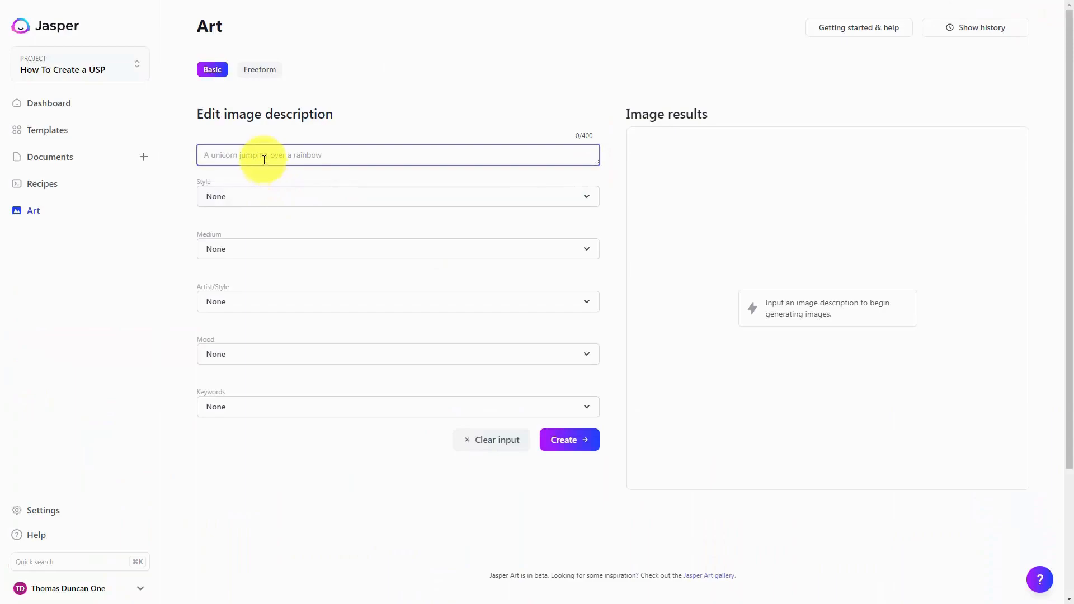
type("new electric car made by Google, full car - n 4")
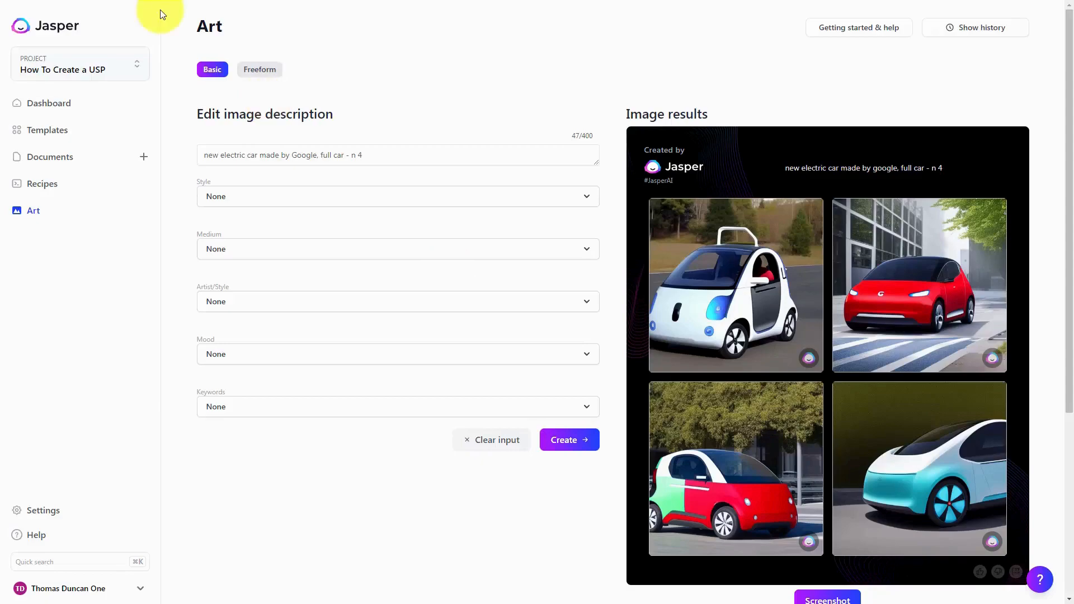
key("Return")
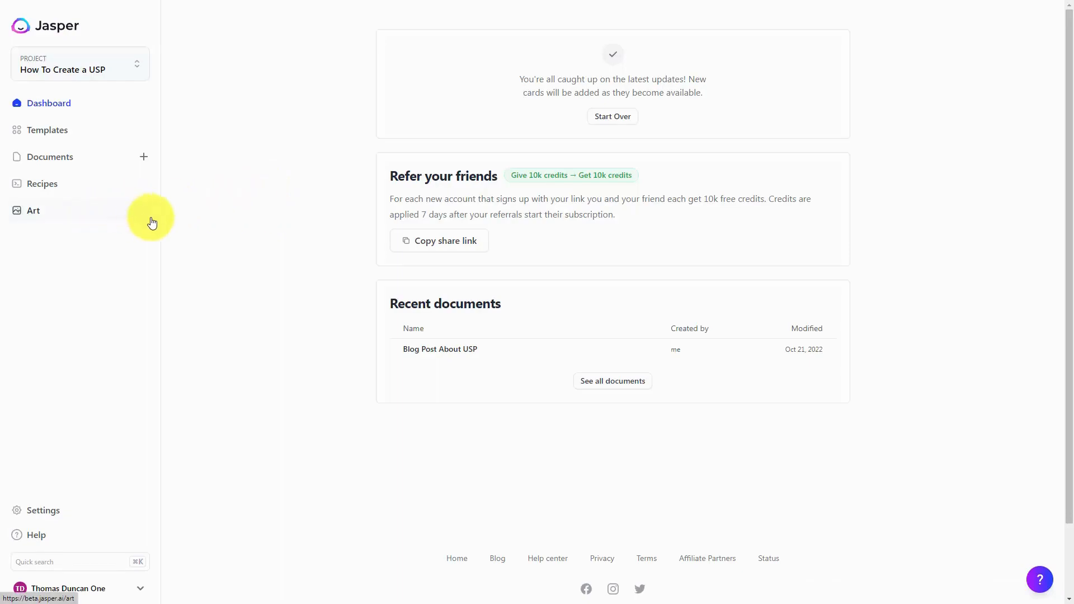
Browse Jasper's template library through the Ads, Blog, Ecommerce, Email and Frameworks categories.
left_click(51, 133)
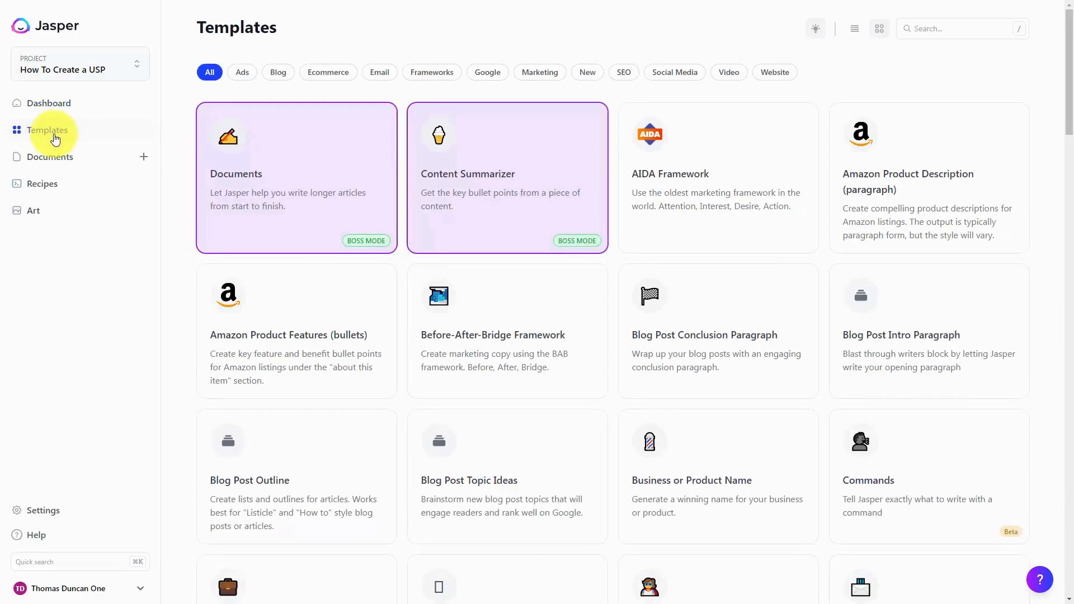
left_click(236, 74)
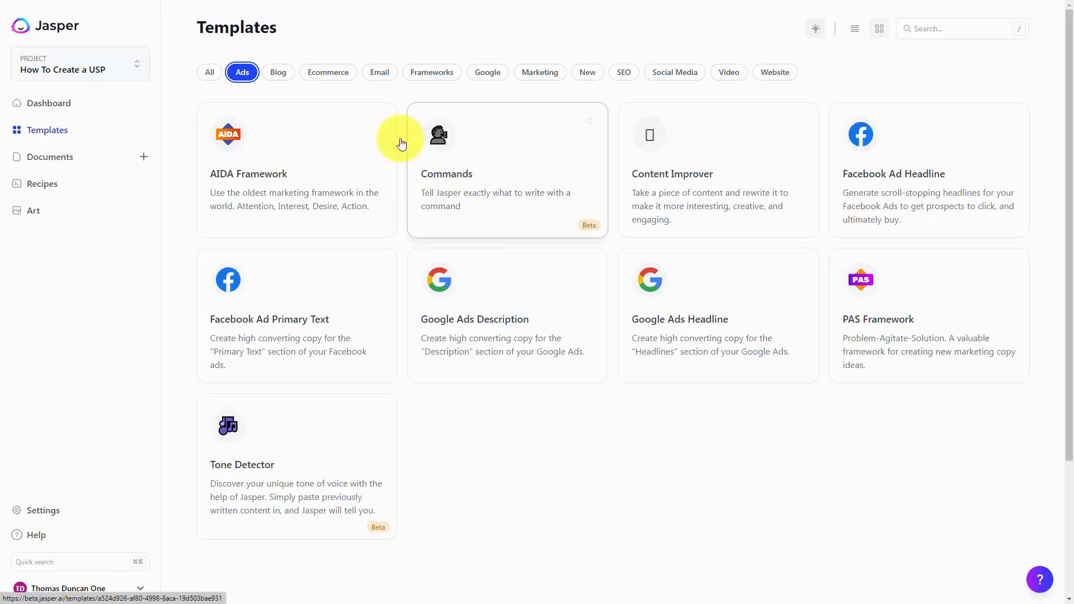
key("Right")
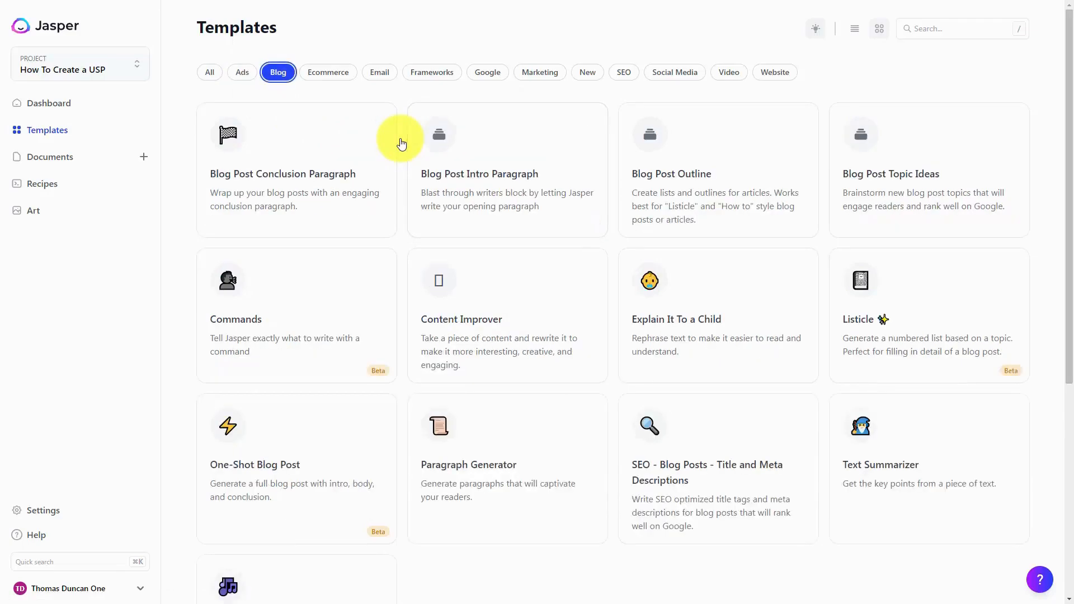
key("Right")
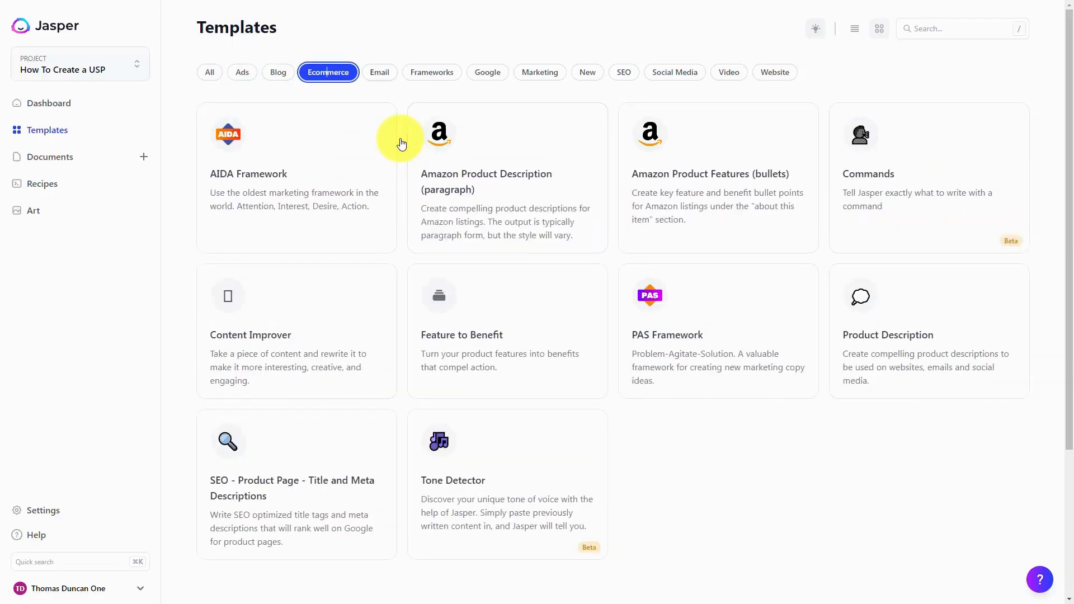
key("Right")
key("Right")
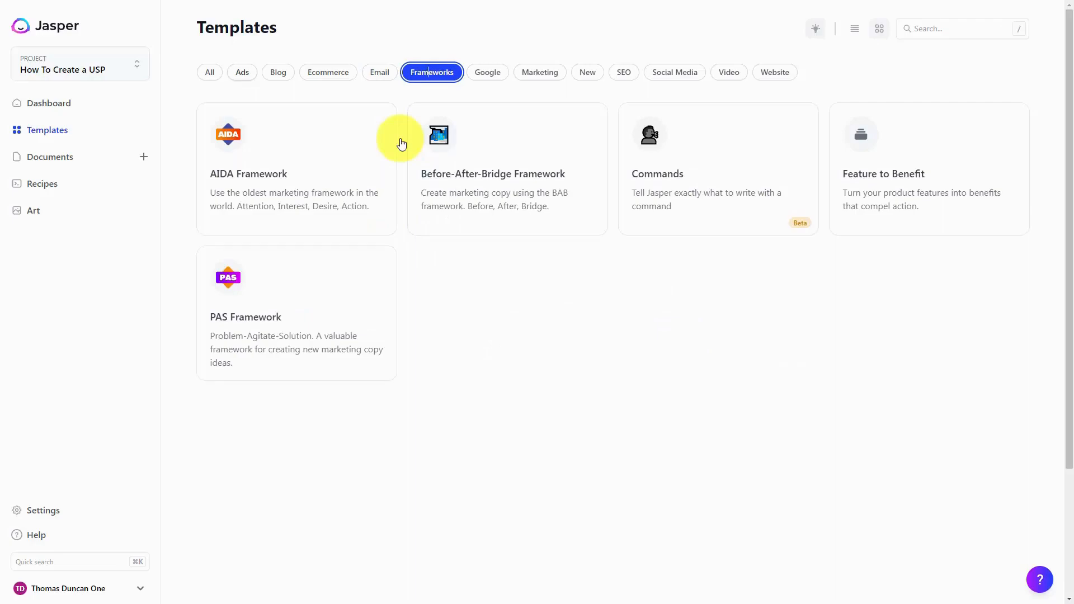
Open the Commands template from the Ads category and enter the 7 principles of strategic marketing as a numbered background list.
left_click(242, 73)
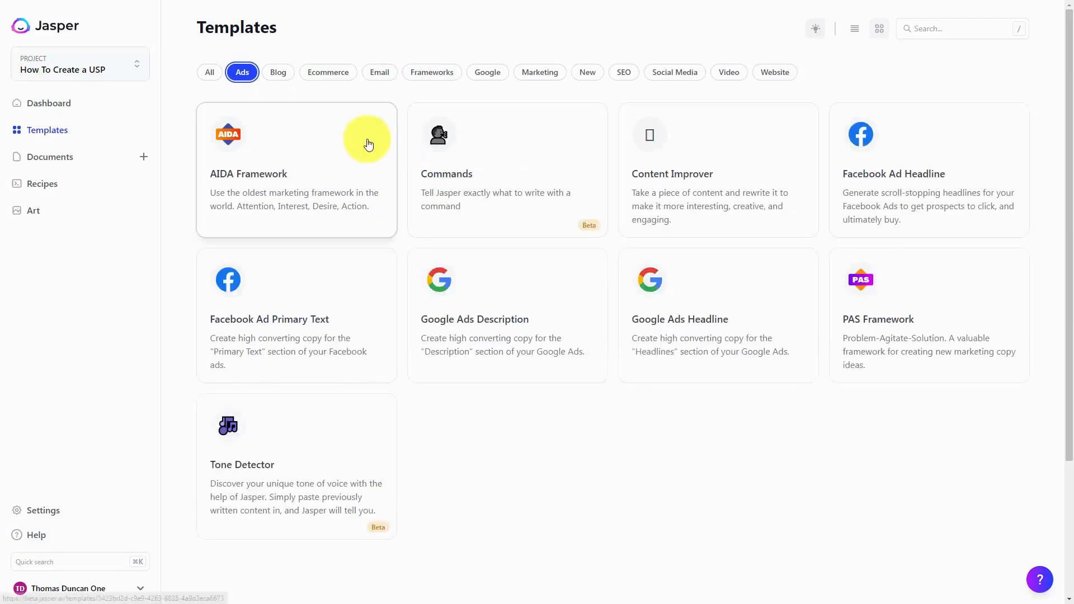
left_click(468, 146)
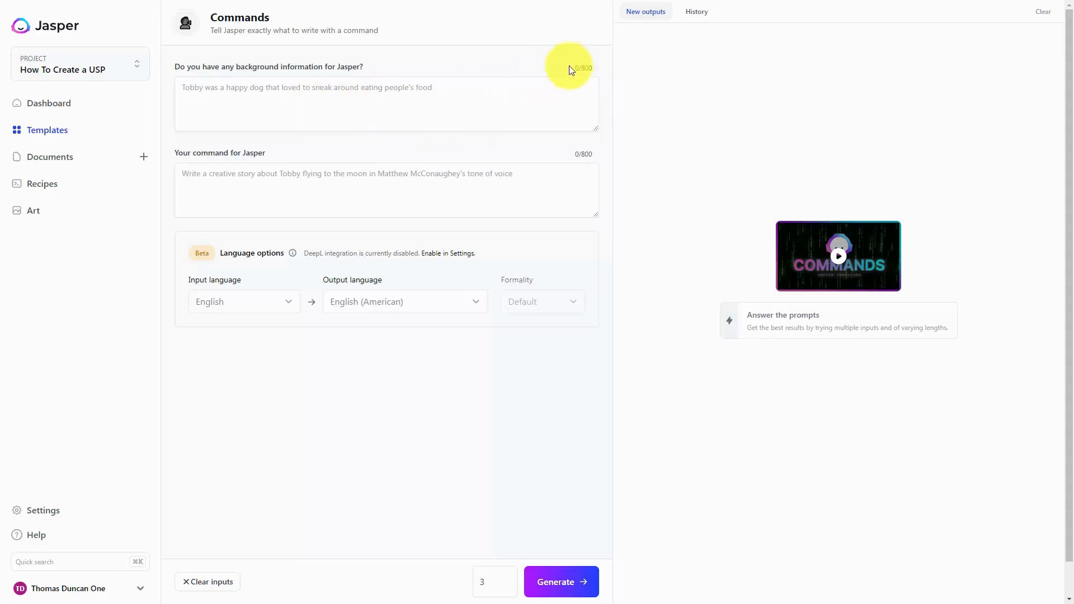
left_click(503, 106)
type("There are 7 principles of strategic marketing 1 Unique Selling Proposition 2 Build a E-Mail List 3 Upsells and Cross Sales 4 Find partners and affiliates to sell your products 5 Educate your customers 6 Market business on the internet using SEO and Social Media 7 Use direct response copywriting")
Generate 3 outputs for the command "write a 500 word blog post on how to market an online business strategically".
left_click(269, 232)
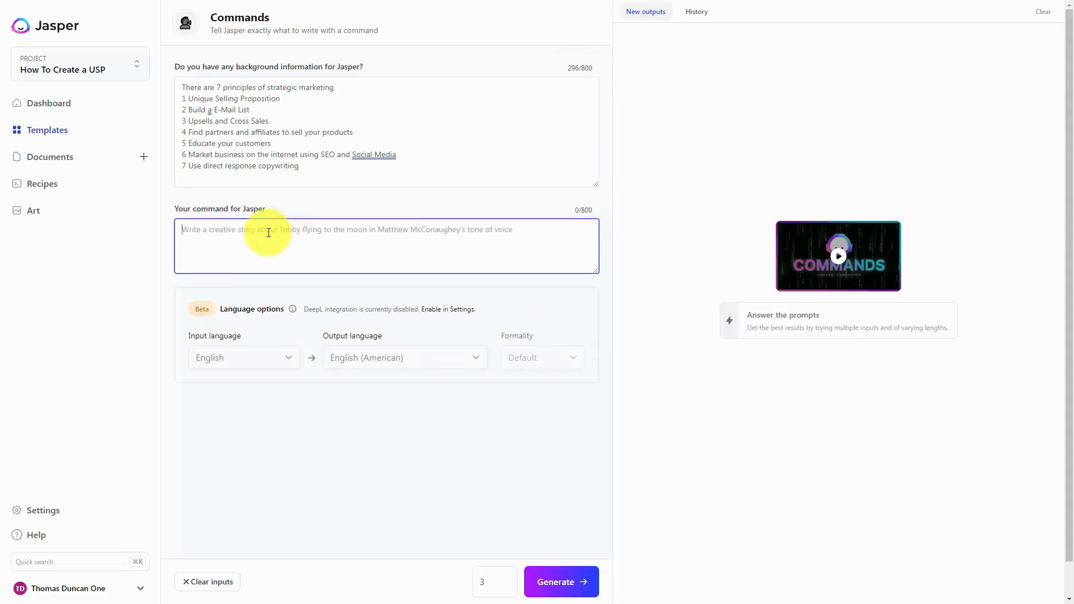
type("write a 500 word blog post on how to market an online business strategically")
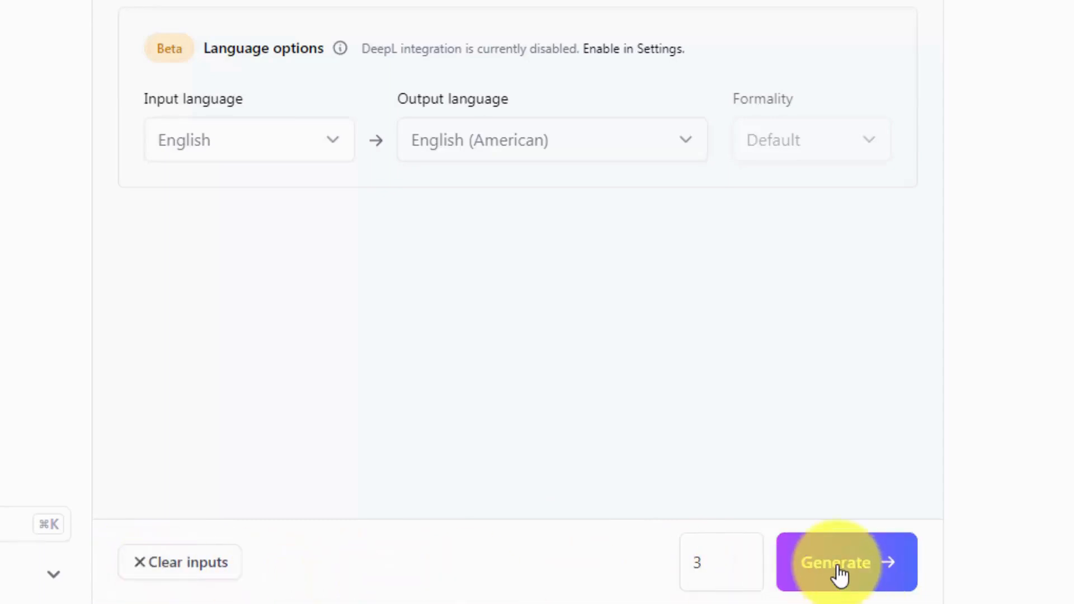
left_click(839, 573)
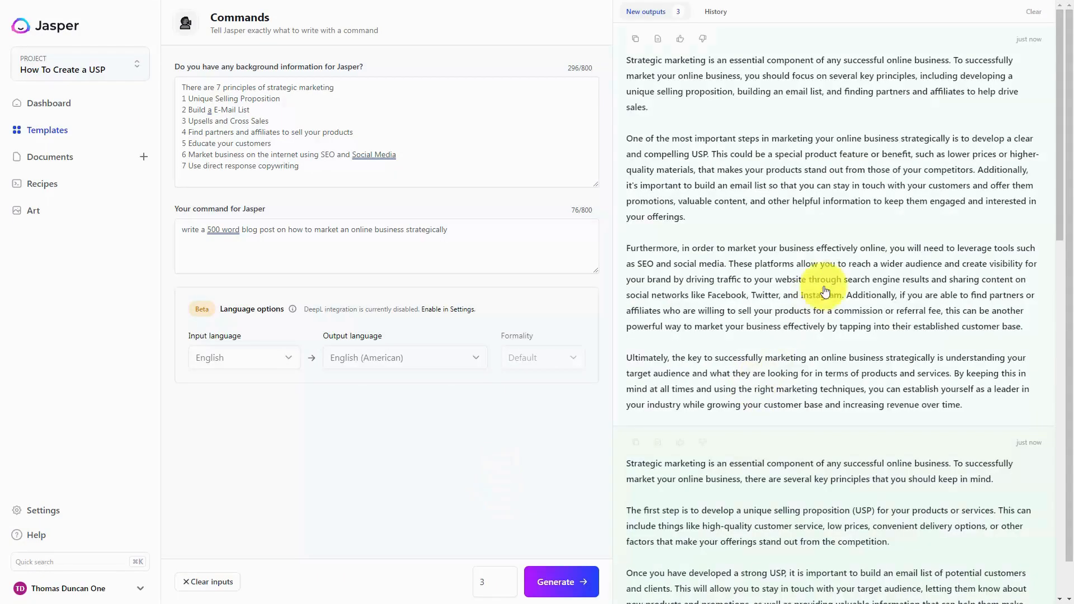
Read through the generated blog posts, rating the first one positively and the second one negatively.
scroll(851, 260, "down", 7)
scroll(853, 269, "down", 4)
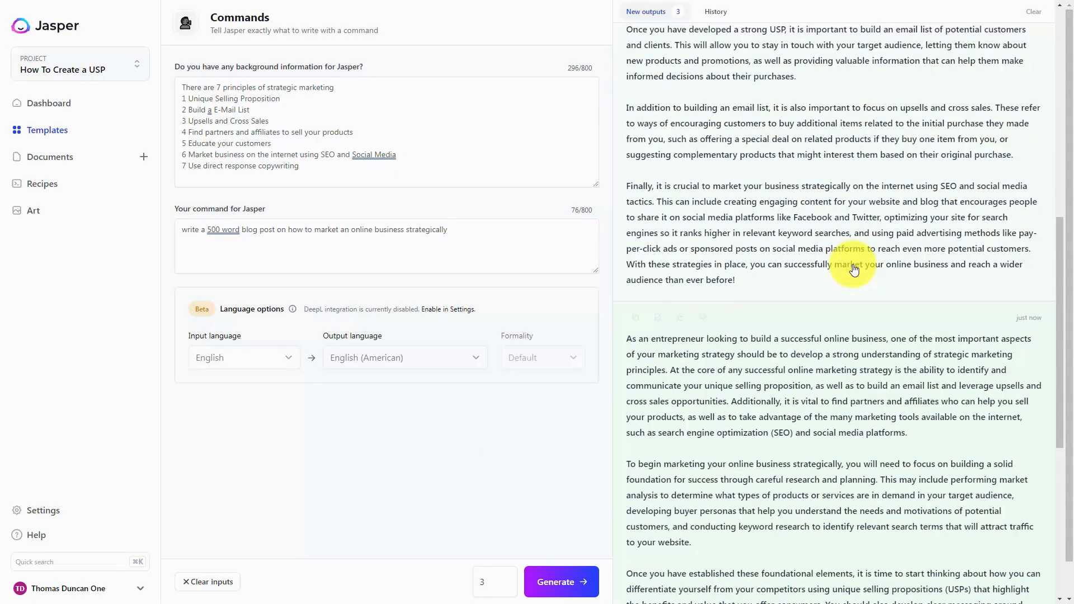
scroll(854, 269, "down", 7)
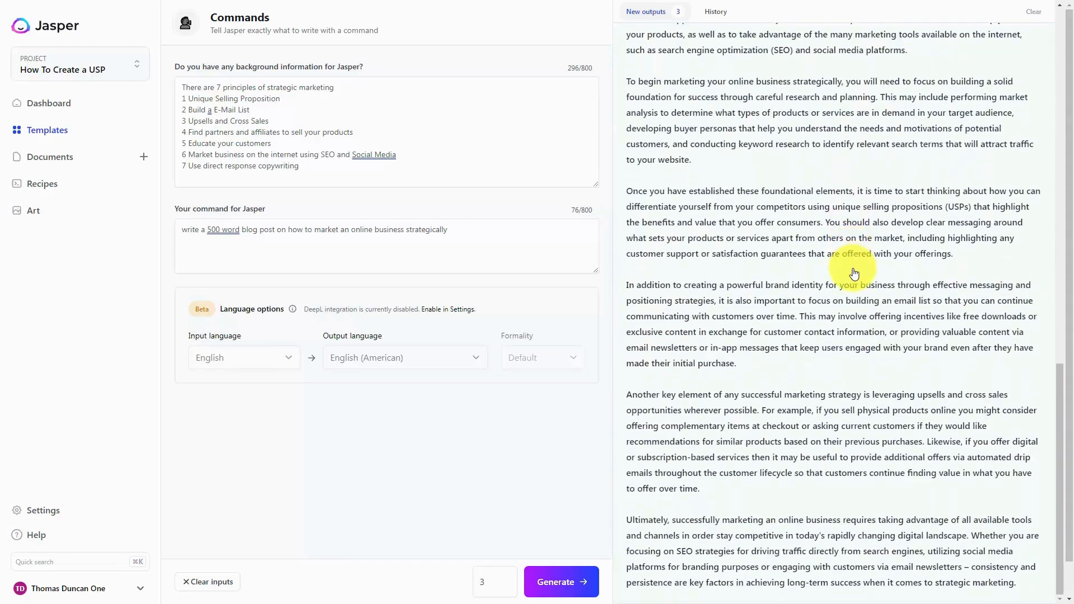
scroll(854, 278, "up", 15)
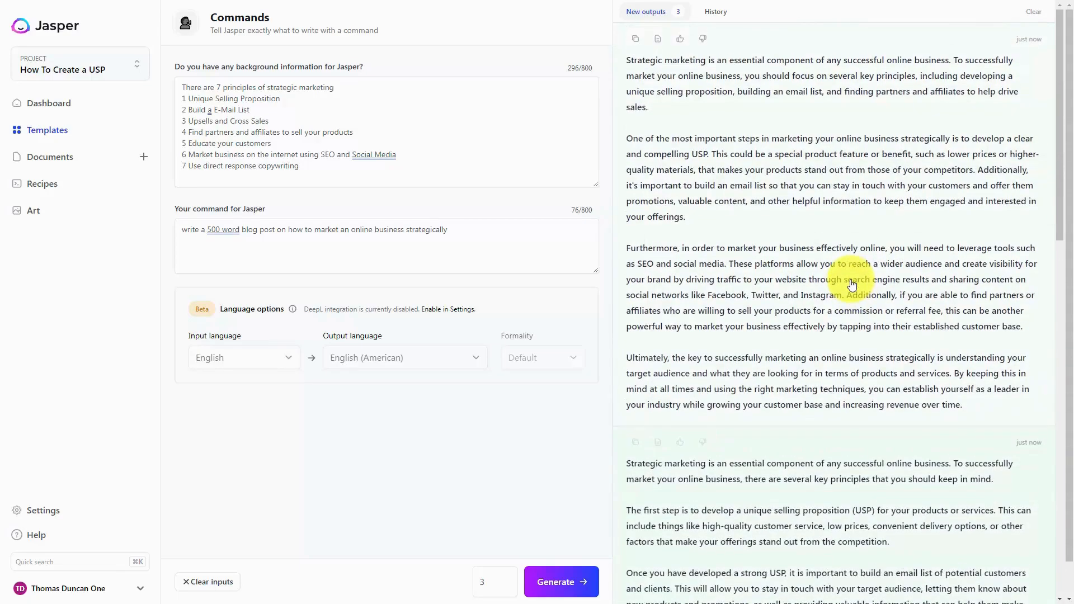
left_click(680, 40)
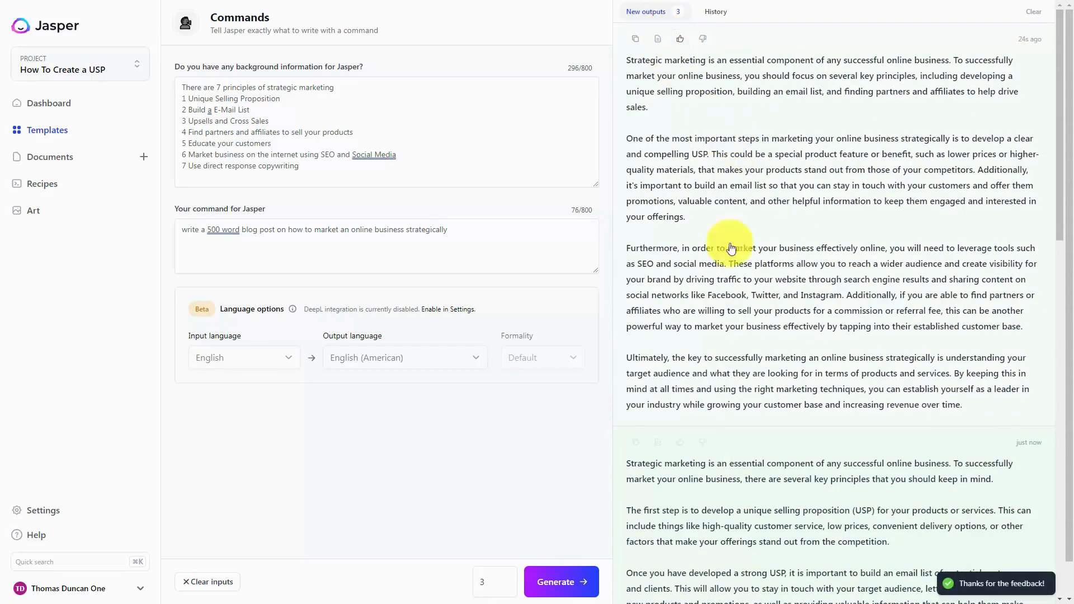
left_click(703, 440)
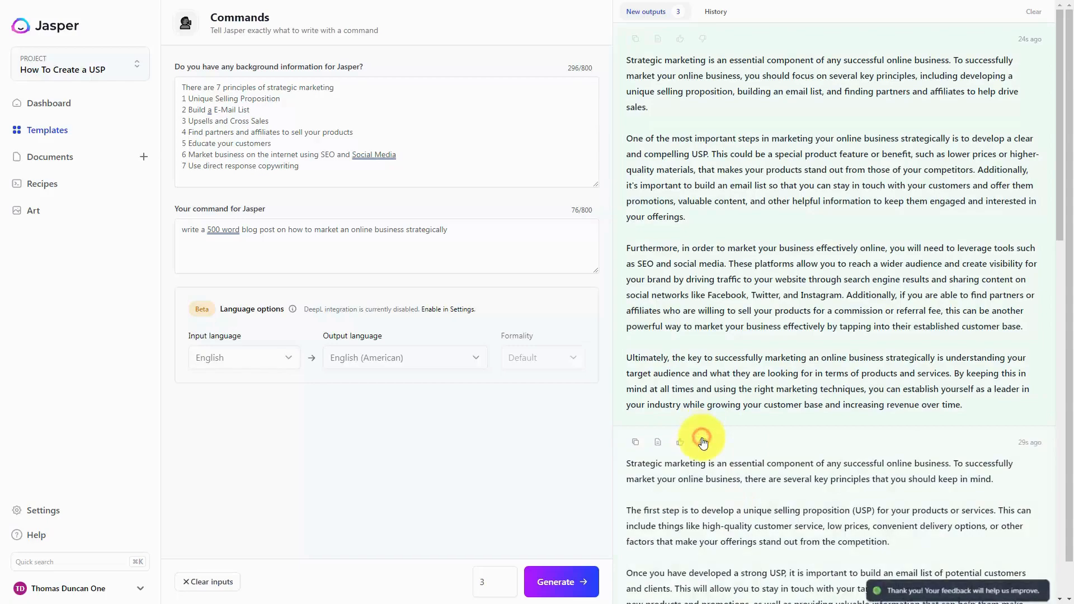
Copy the first generated blog post and mark it as a favorite in the list of all outputs.
left_click(633, 39)
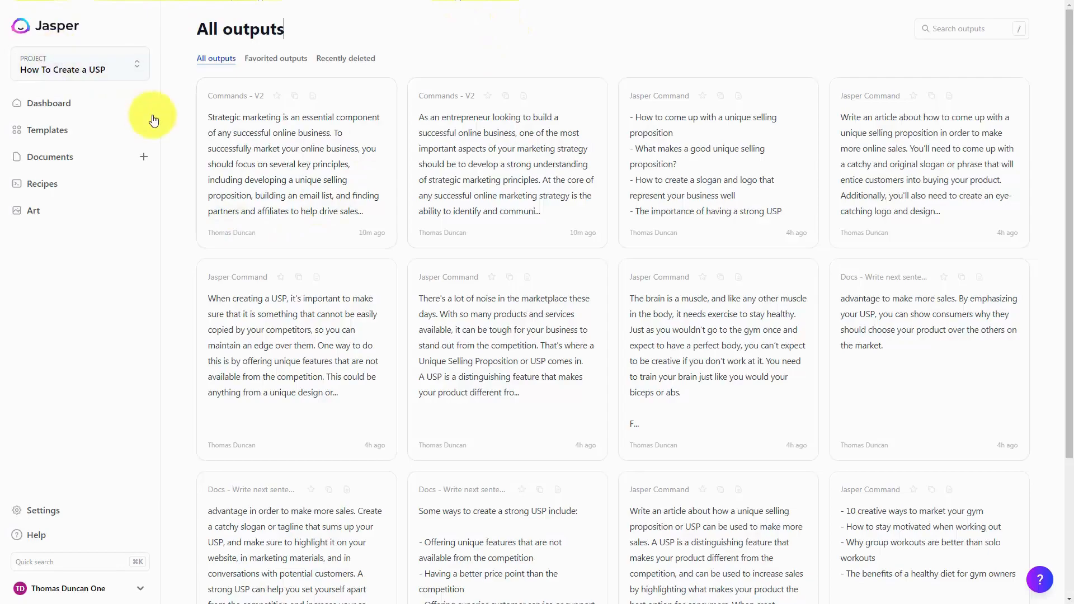
left_click(276, 97)
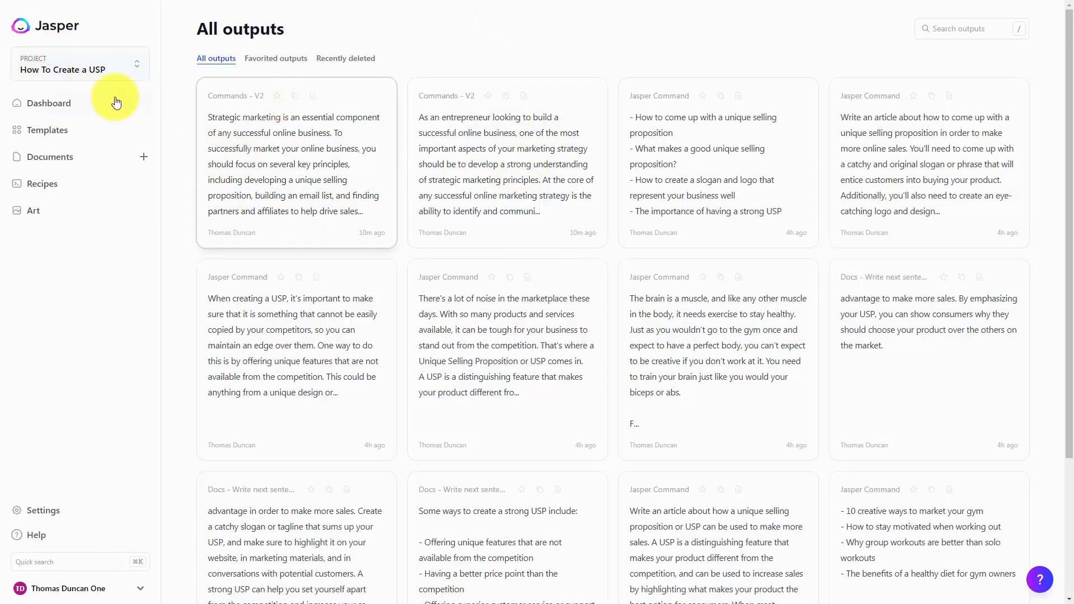
Create a new project named Strategic Marketing and open the first strategic marketing output in Docs.
left_click(137, 70)
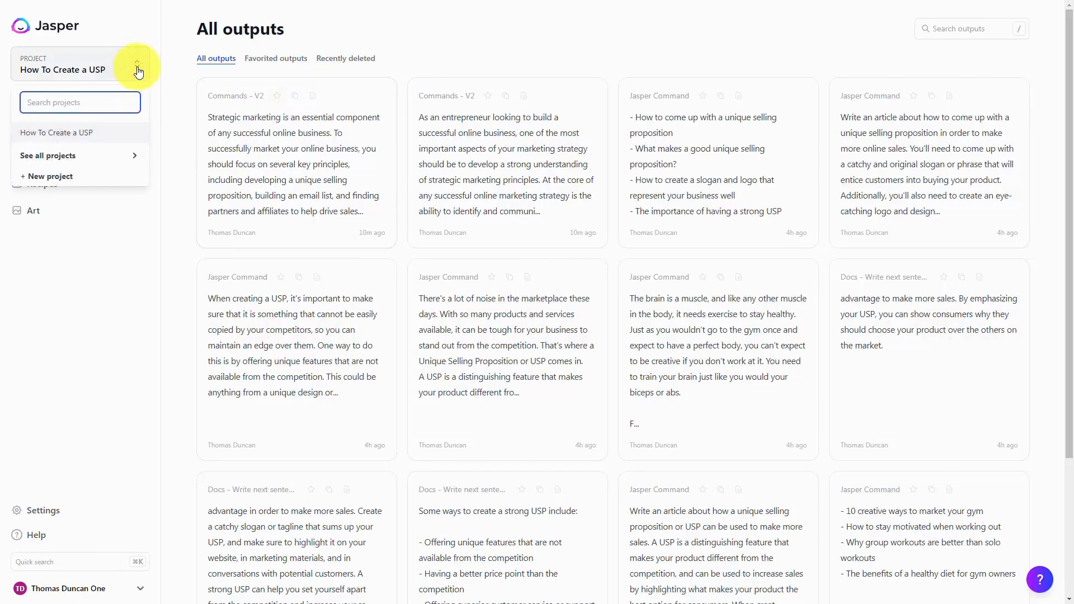
left_click(63, 177)
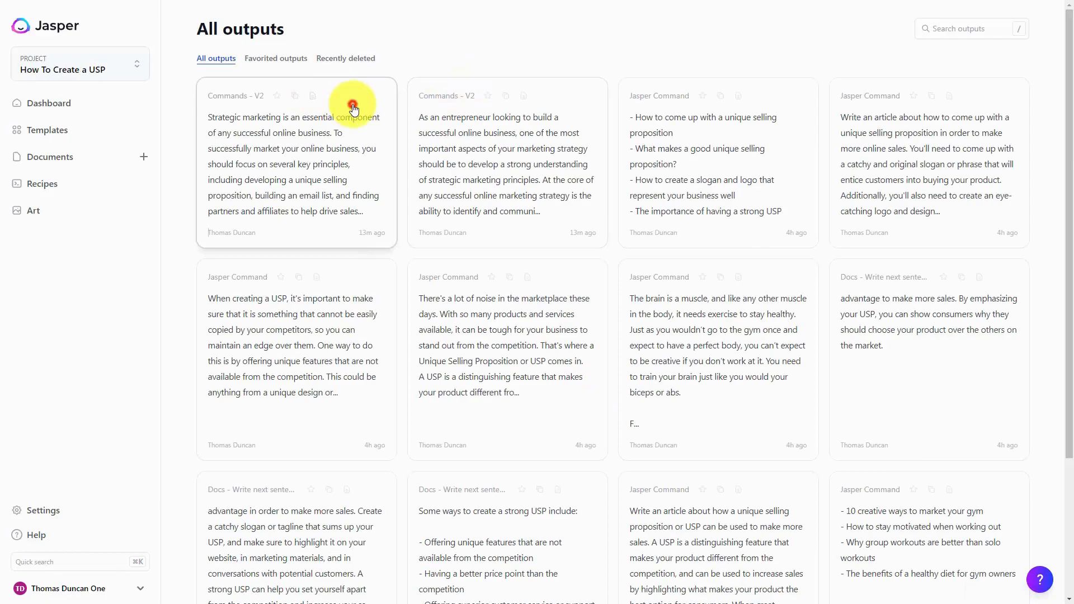
left_click(354, 108)
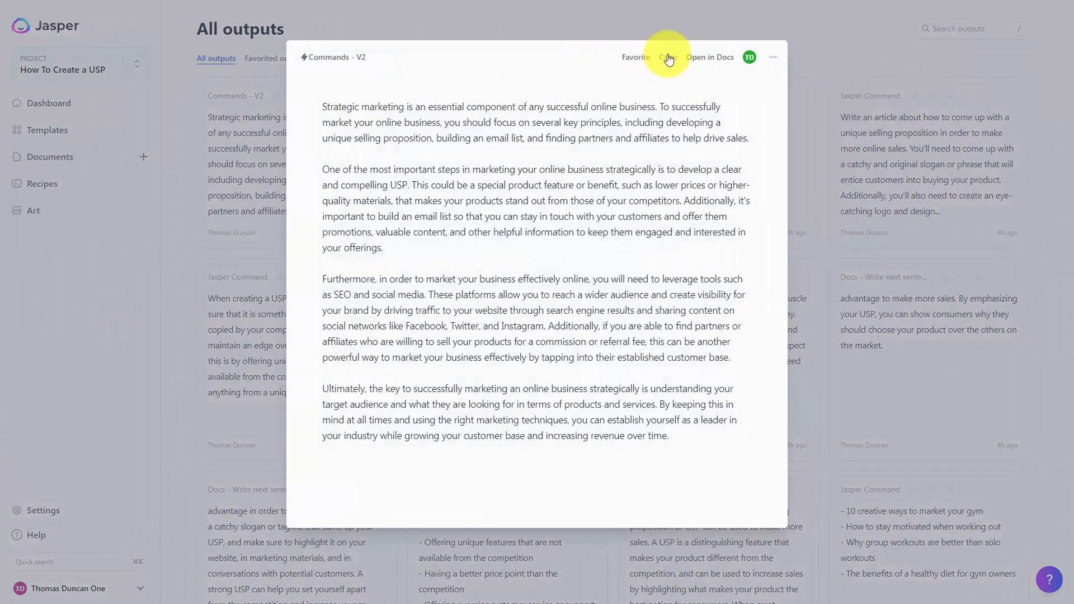
left_click(693, 59)
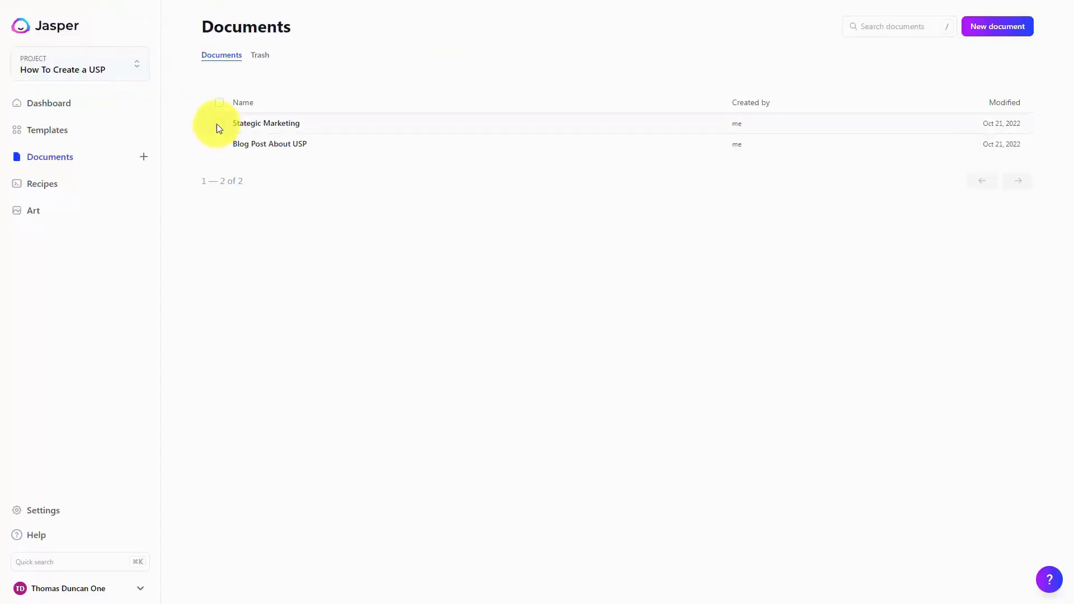
Move the Stategic Marketing document to the Strategic Marketing project.
left_click(218, 123)
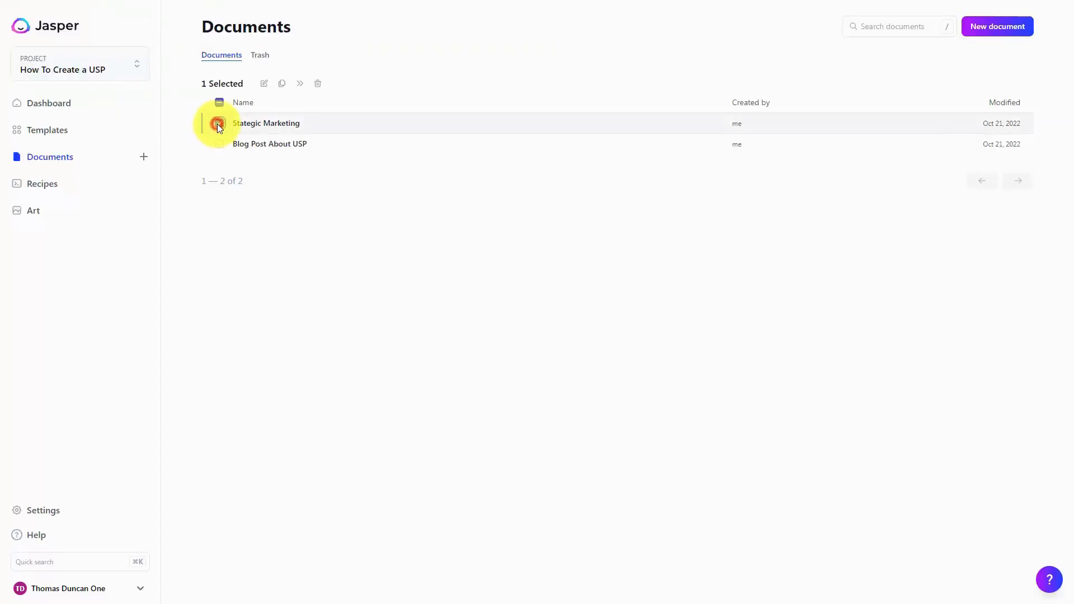
left_click(300, 83)
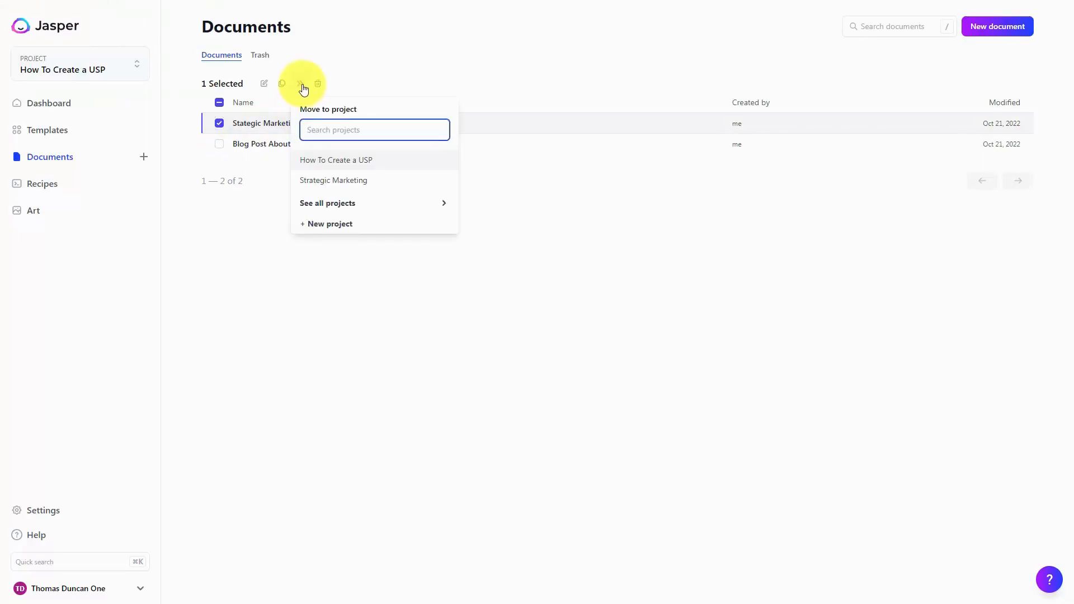
left_click(342, 181)
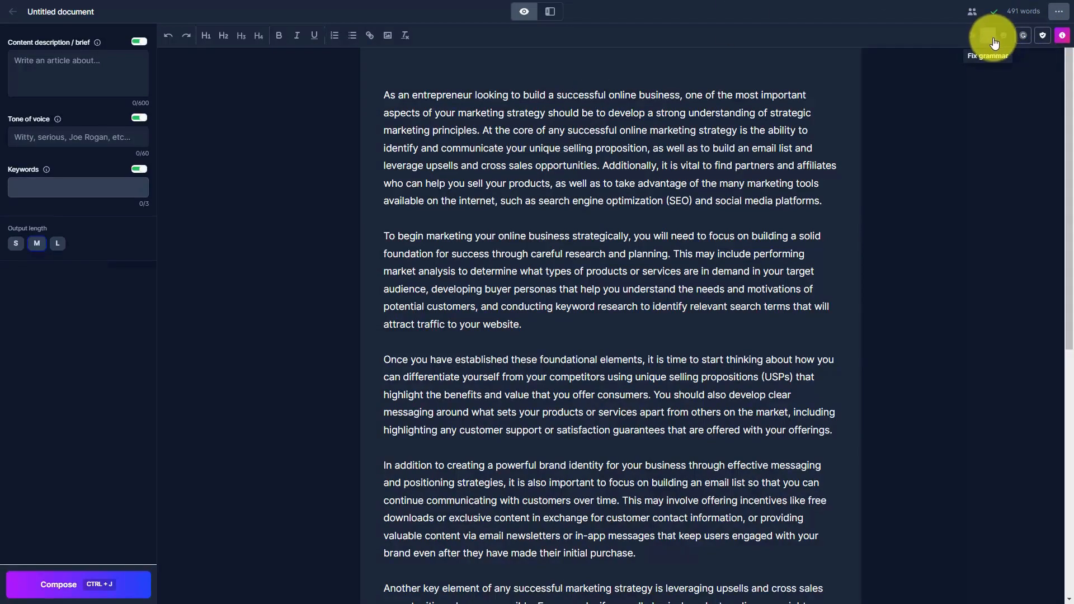
Turn on Grammarly checking for the untitled document and look at the plagiarism checker's options.
left_click(1022, 38)
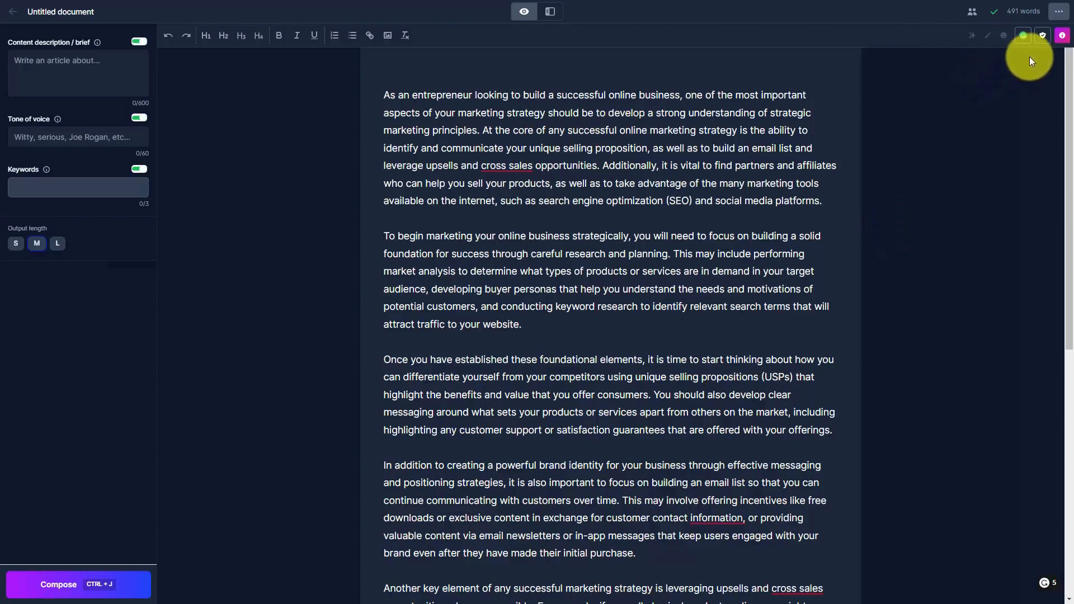
left_click(1043, 35)
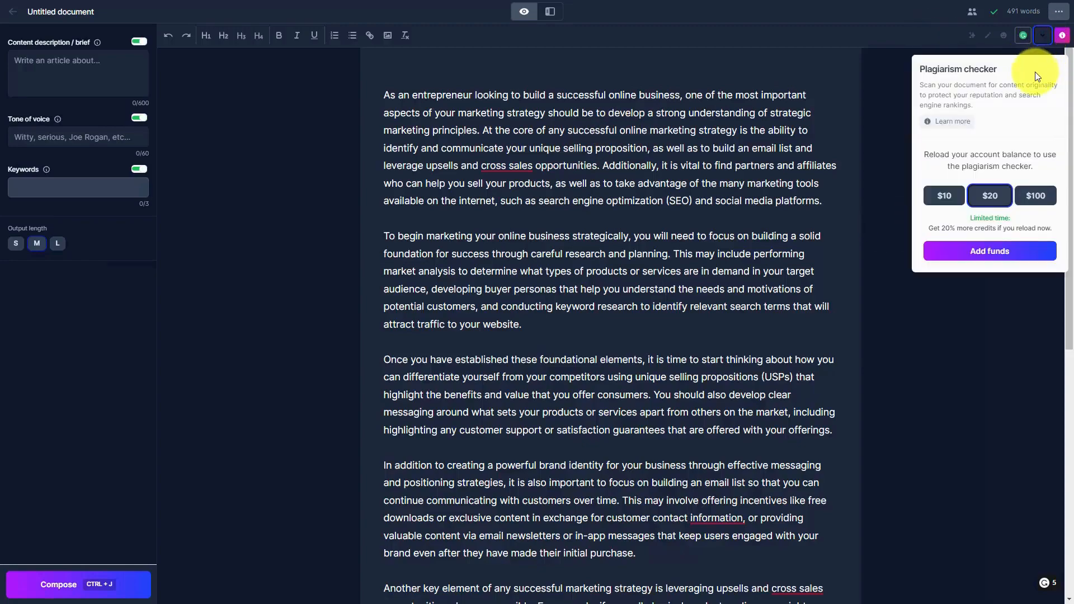
left_click(887, 173)
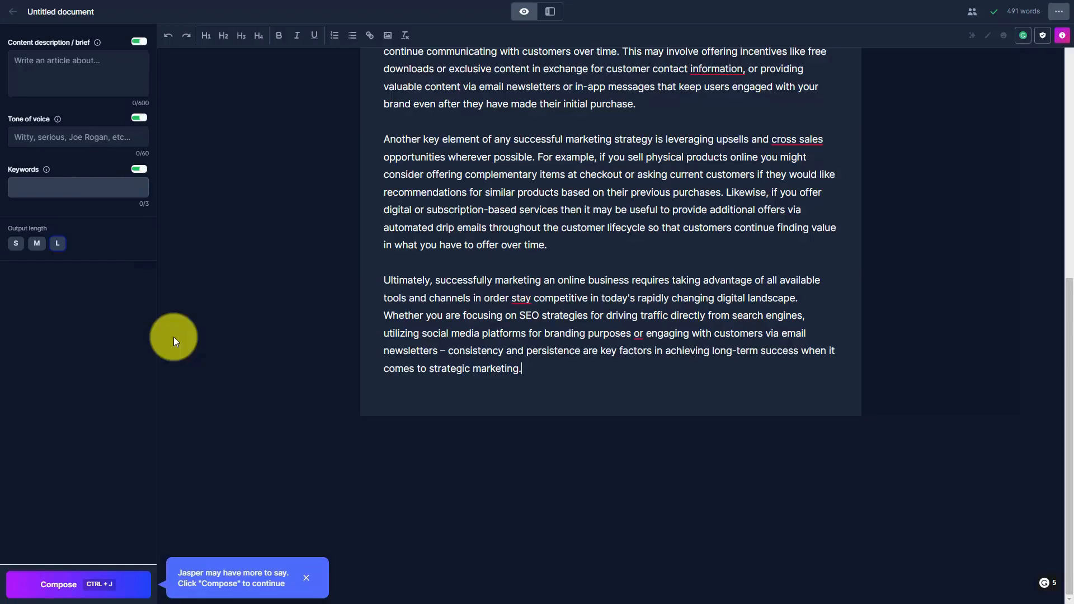
Rephrase the second paragraph, beginning "To begin marketing your online business strategically", regenerate the suggestion once and accept it as the replacement.
scroll(431, 323, "up", 8)
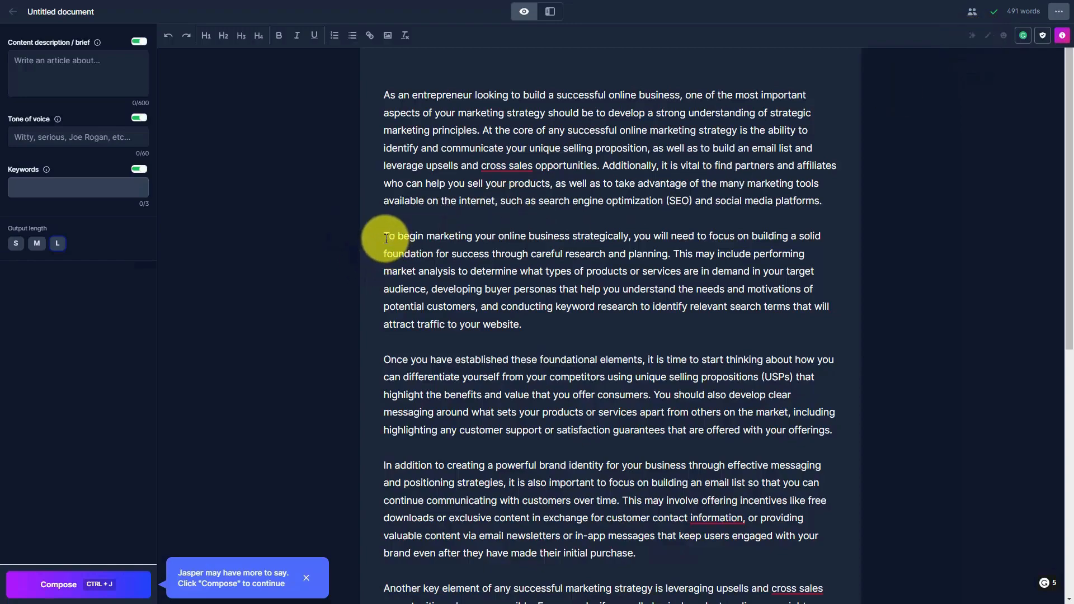
left_click_drag(386, 239, 537, 330)
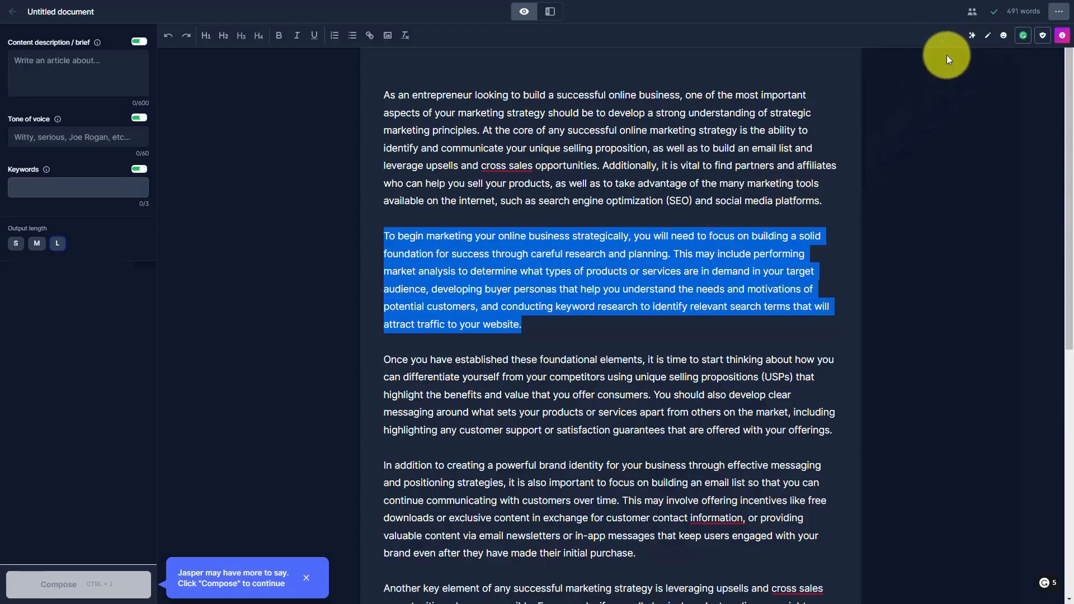
left_click(971, 36)
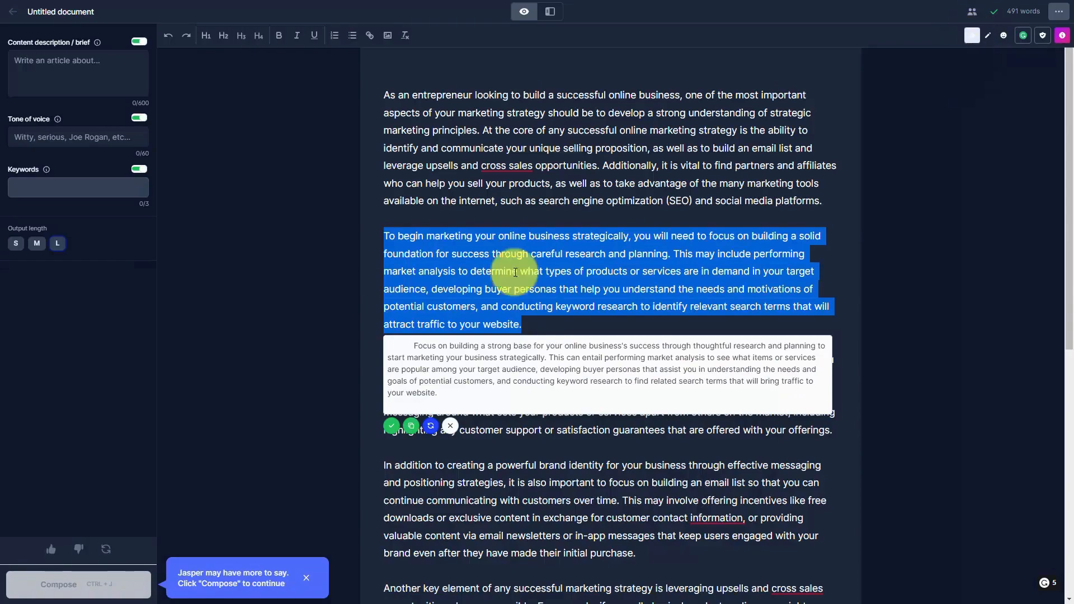
left_click(430, 428)
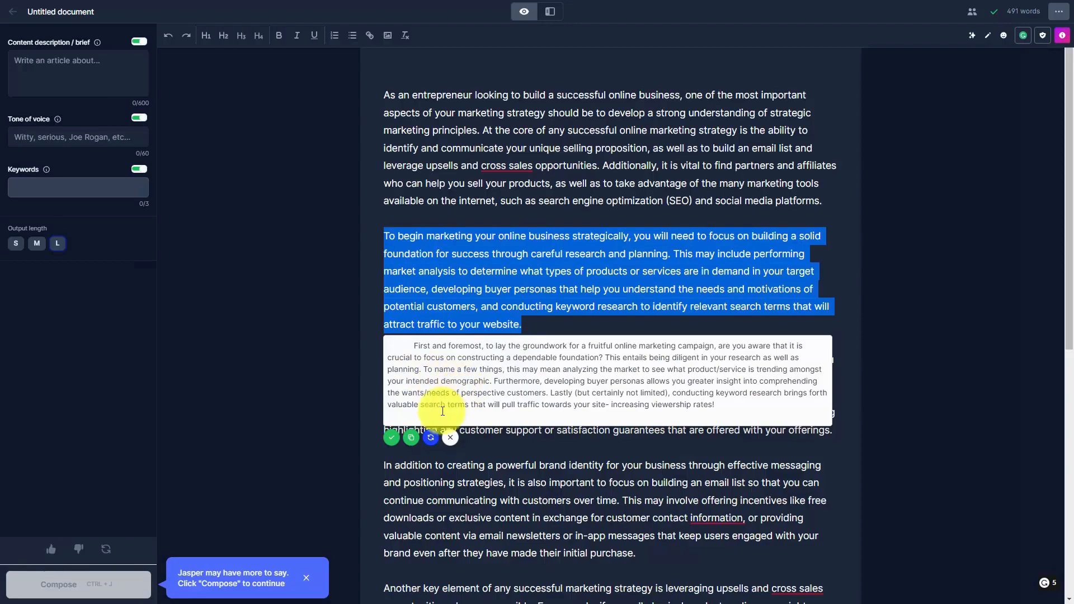
left_click(395, 442)
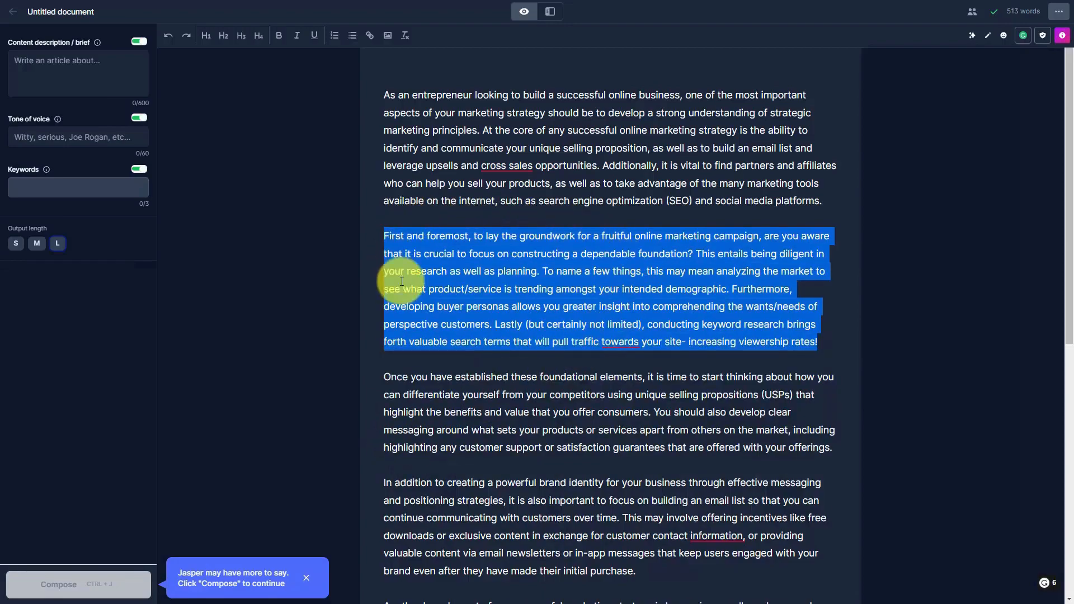
left_click(634, 383)
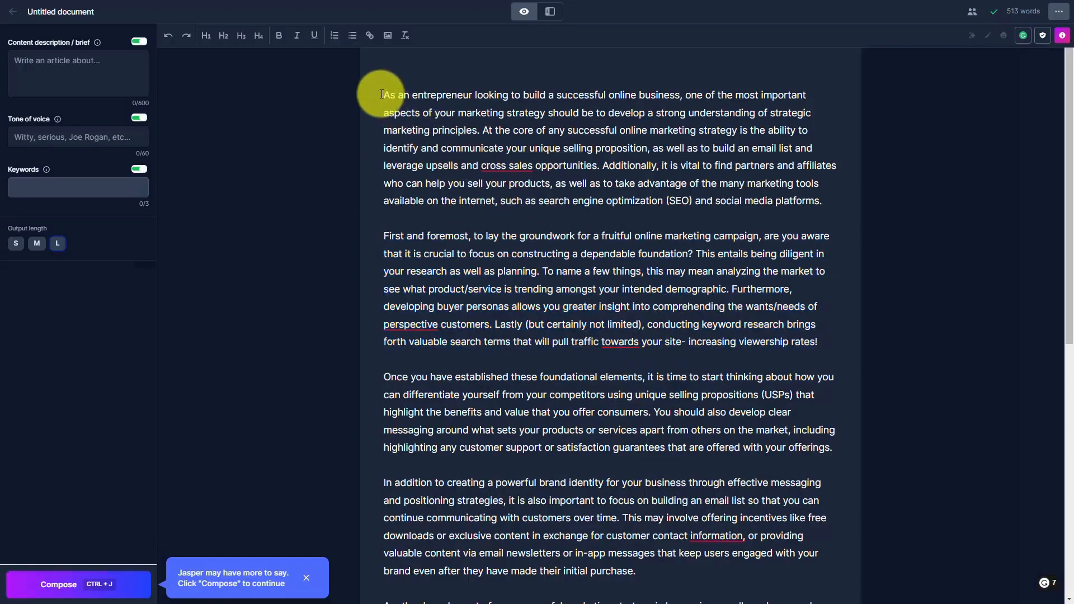
Run Fix grammar on the first two paragraphs, and replace the document's opening sentence with a regenerated, simplified version.
left_click_drag(382, 95, 816, 351)
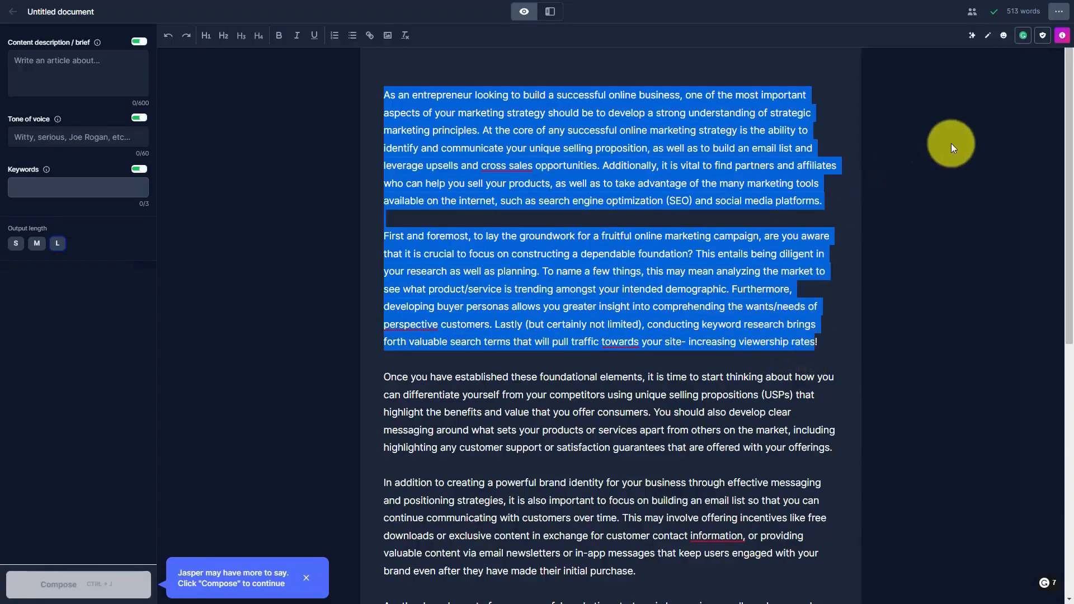
left_click(988, 43)
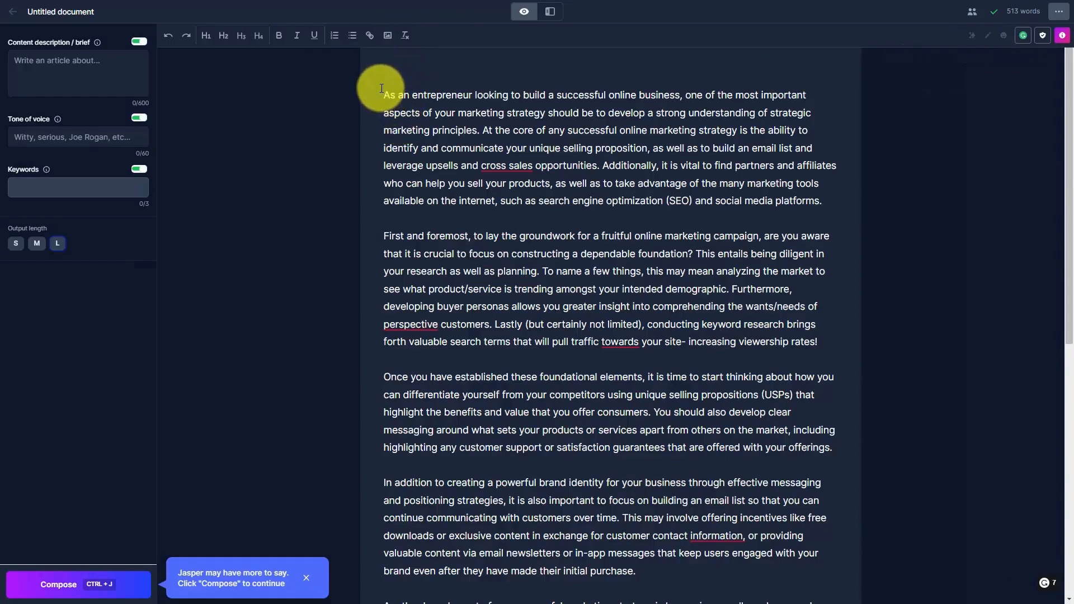
left_click_drag(384, 93, 479, 130)
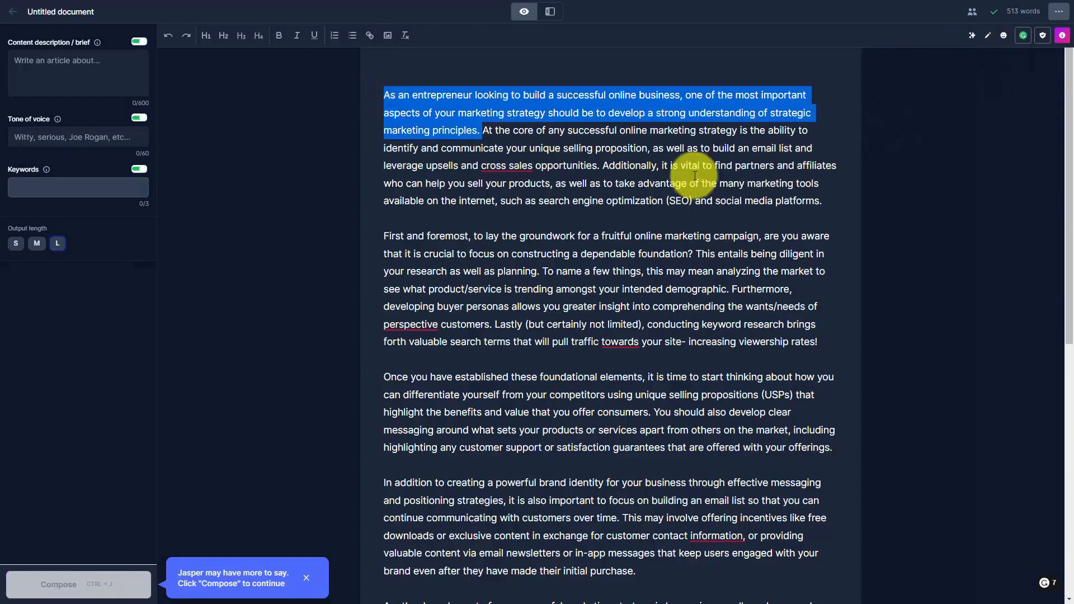
left_click(1004, 39)
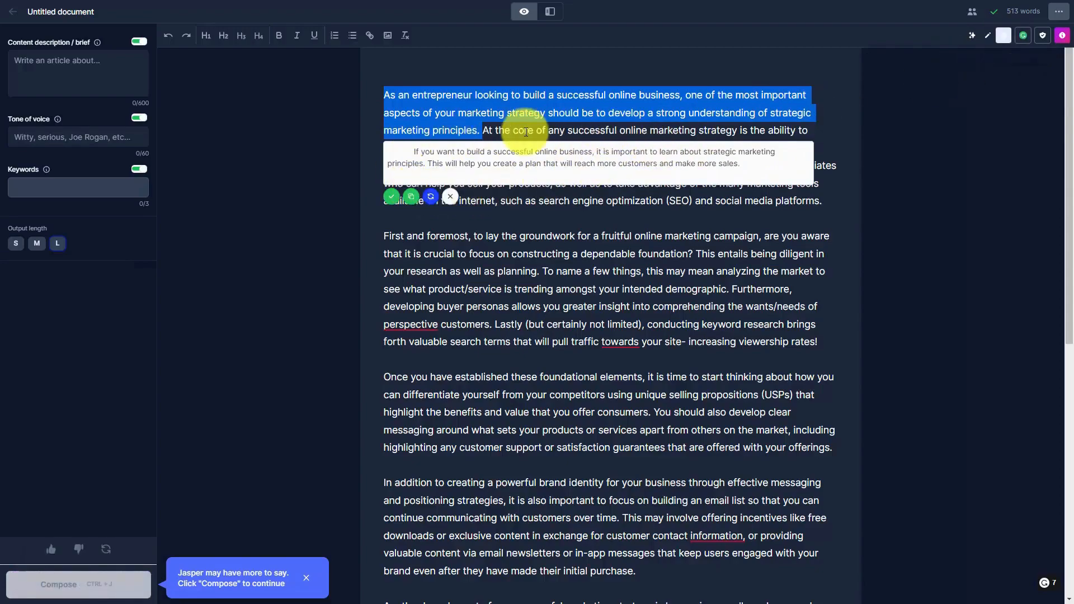
left_click(435, 200)
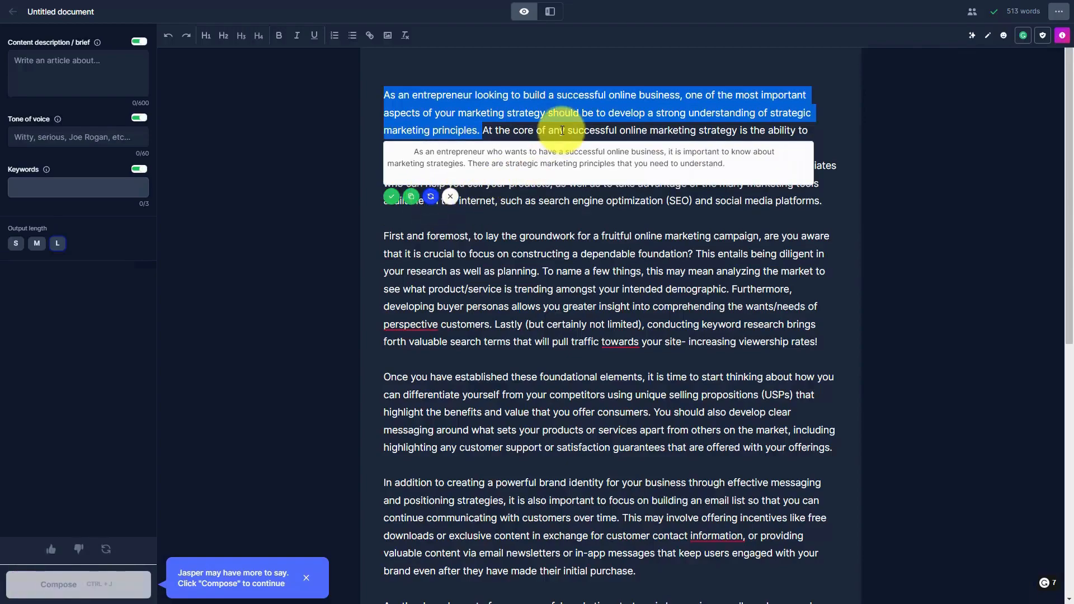
left_click(391, 197)
Start a new paragraph after the document's last one and have Jasper compose more text there.
scroll(402, 192, "down", 8)
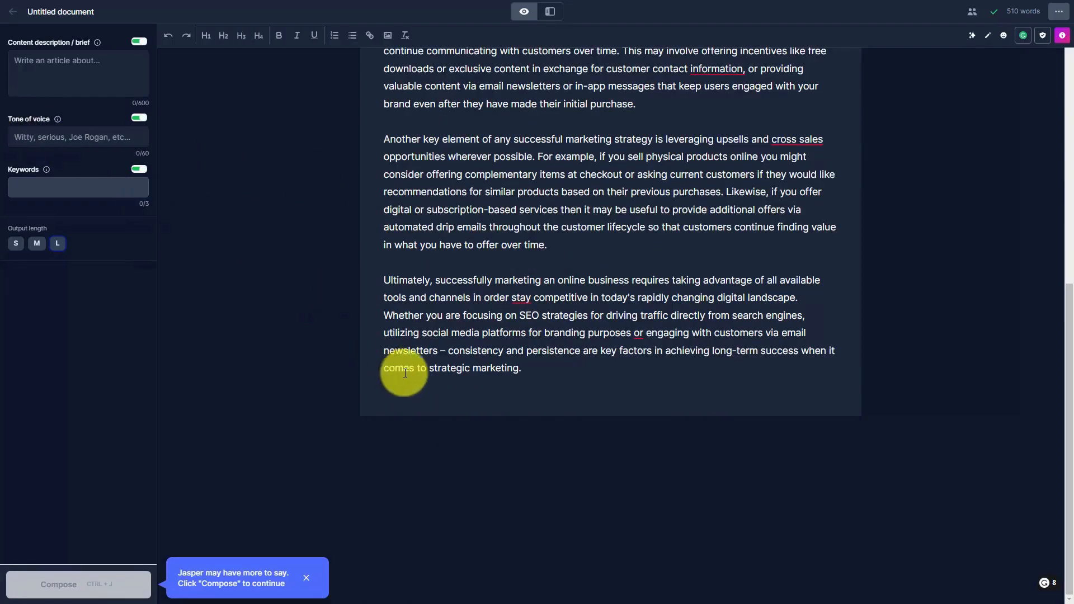
left_click(536, 372)
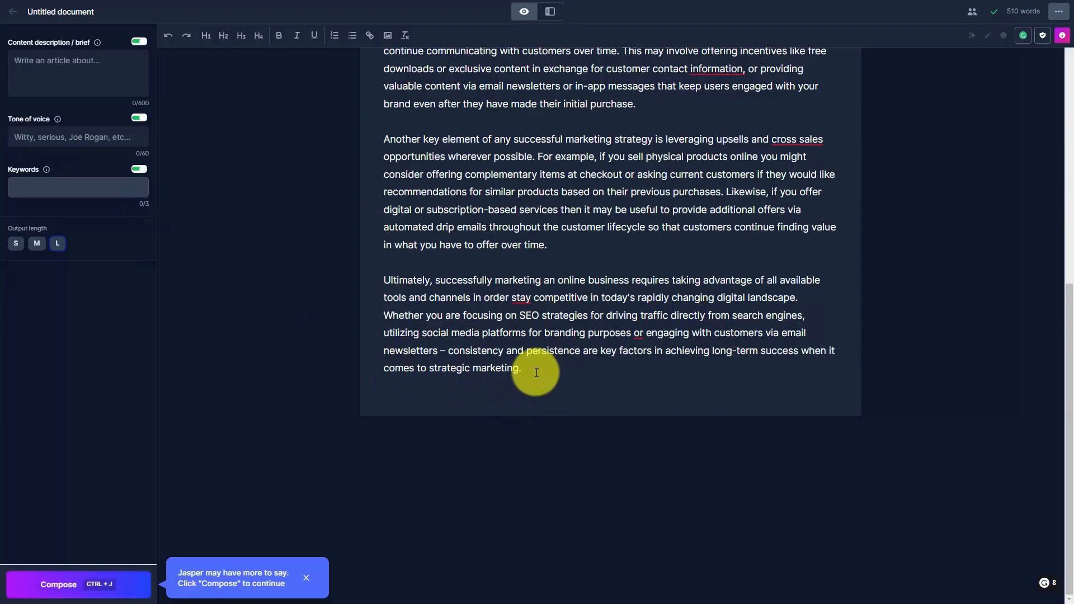
key("Return")
key("Return")
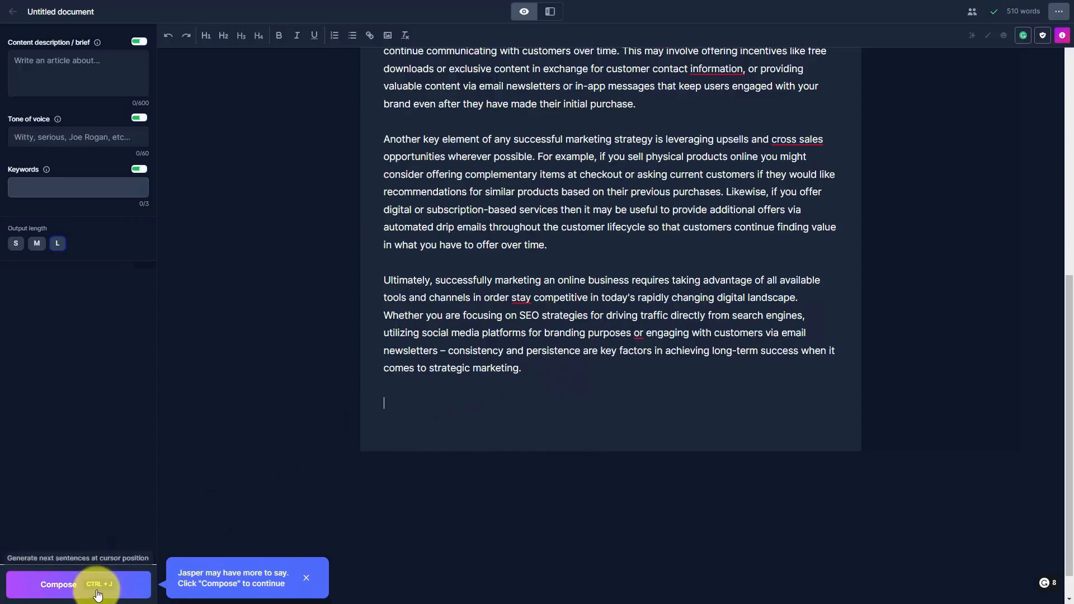
left_click(115, 585)
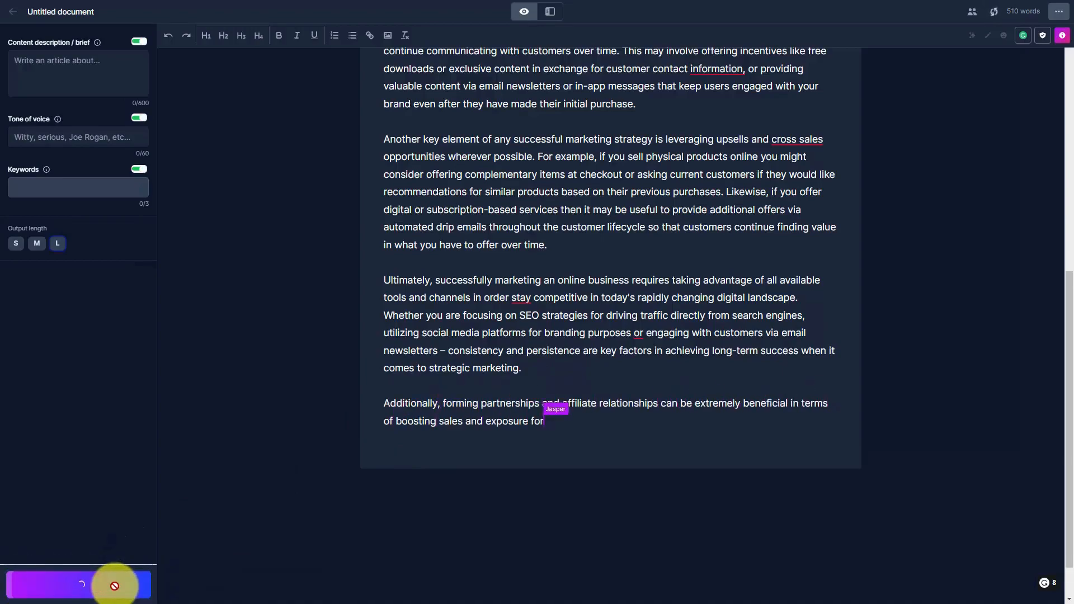
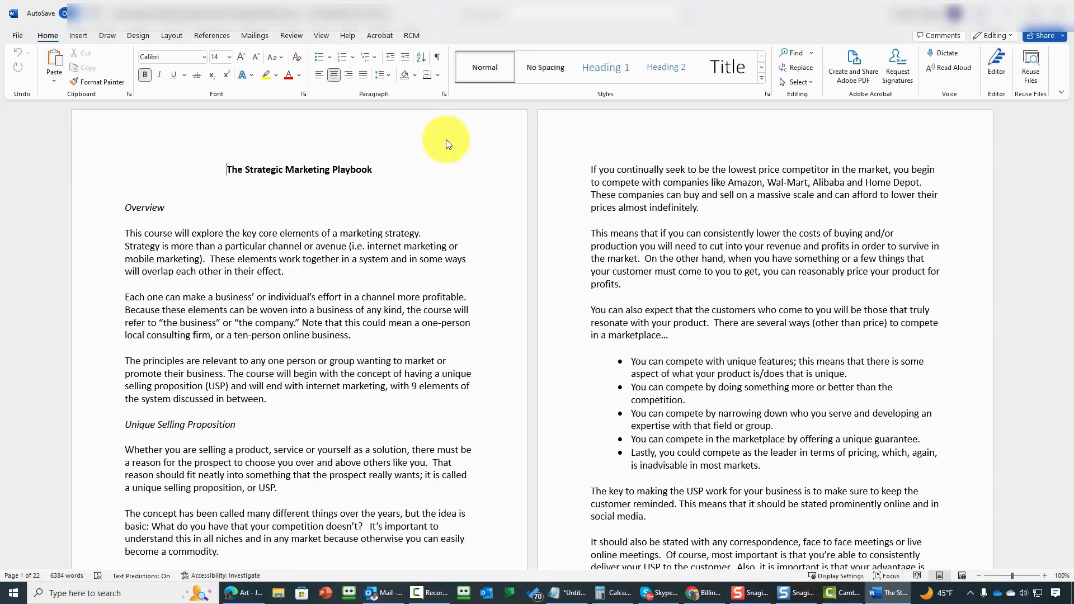
Switch to Jasper and open the Content Improver template, and select the first two Overview paragraphs in the Word document.
key("alt+Tab")
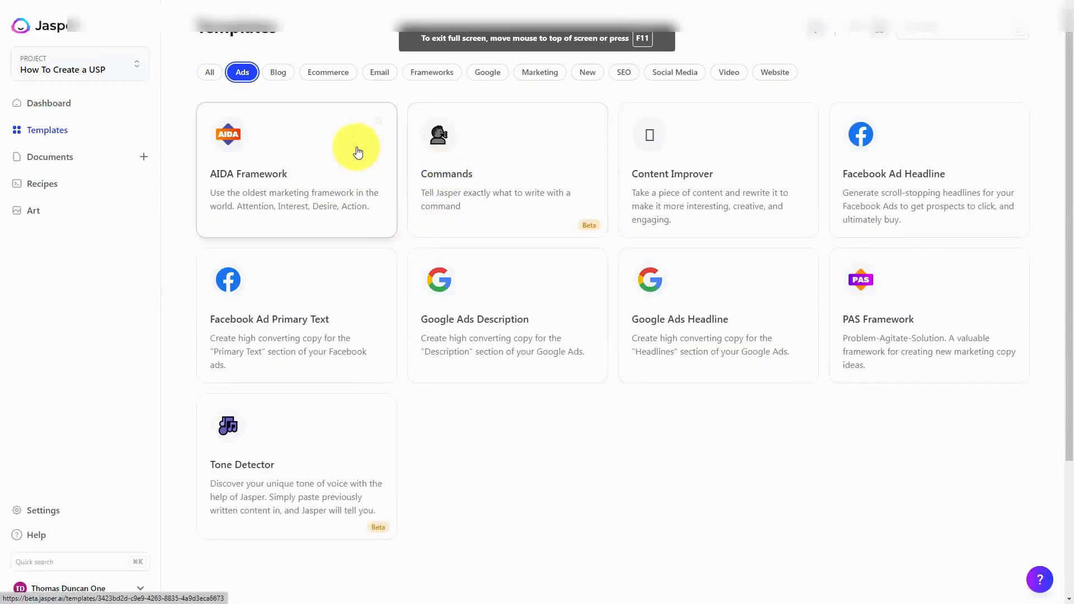
left_click(663, 147)
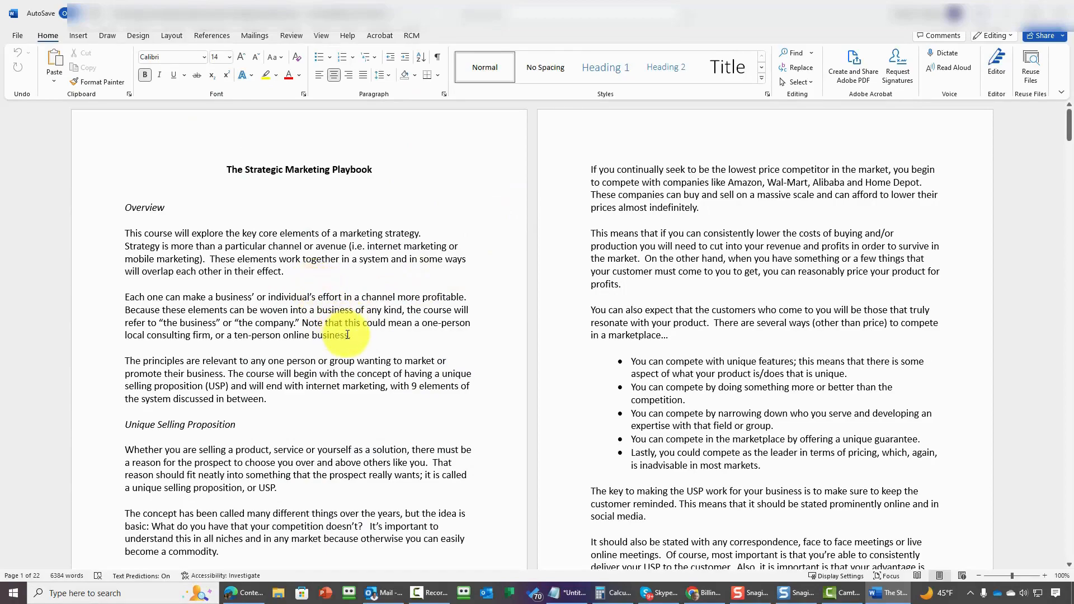
left_click_drag(347, 334, 119, 234)
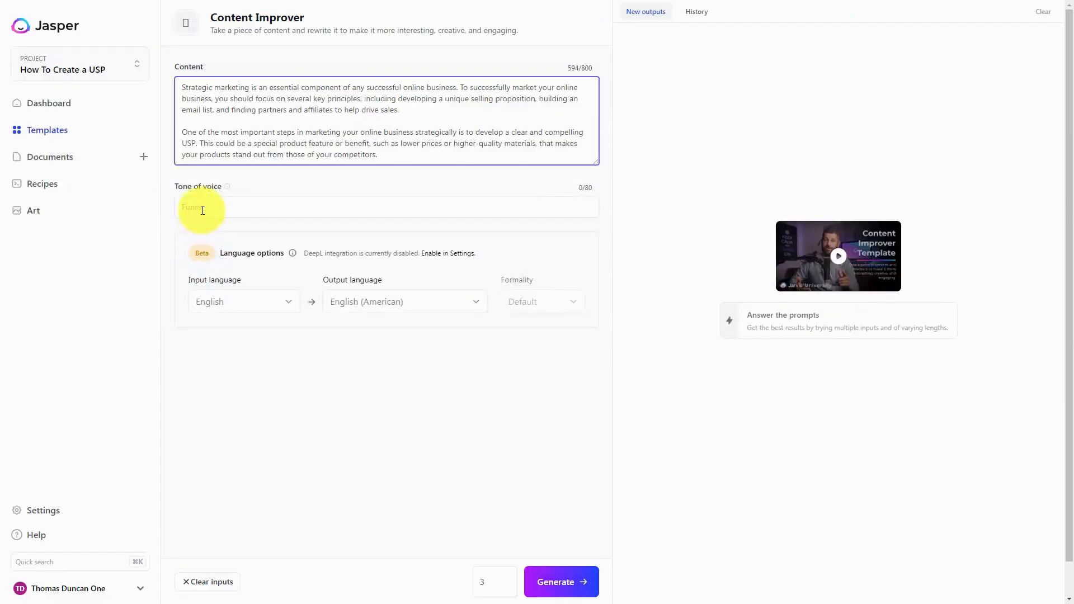
Set the tone of voice to Witty and generate 3 improved outputs of the strategic marketing content.
left_click(202, 207)
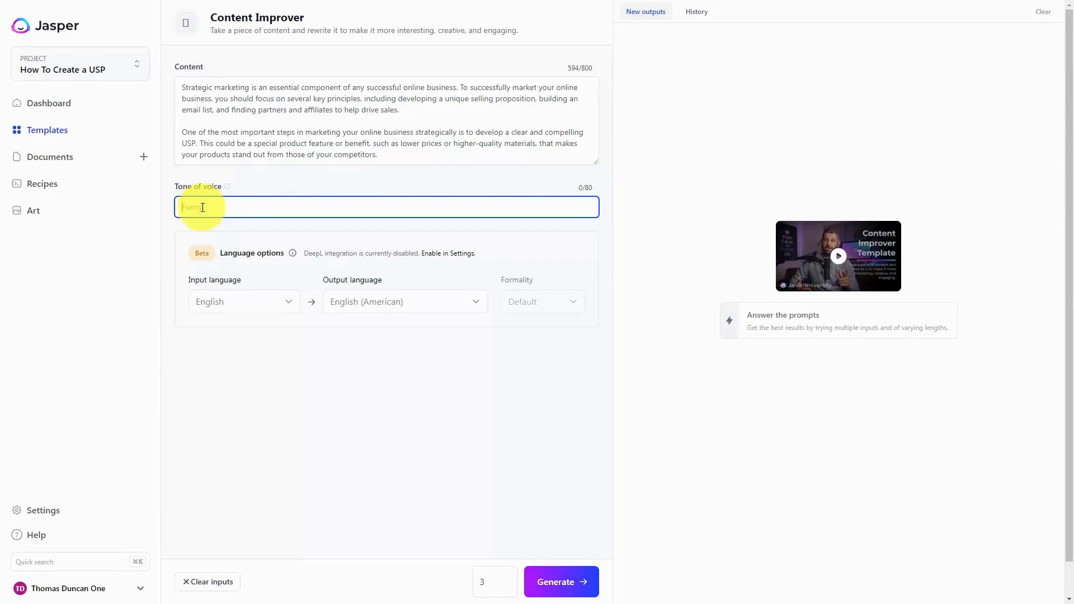
type("Witty")
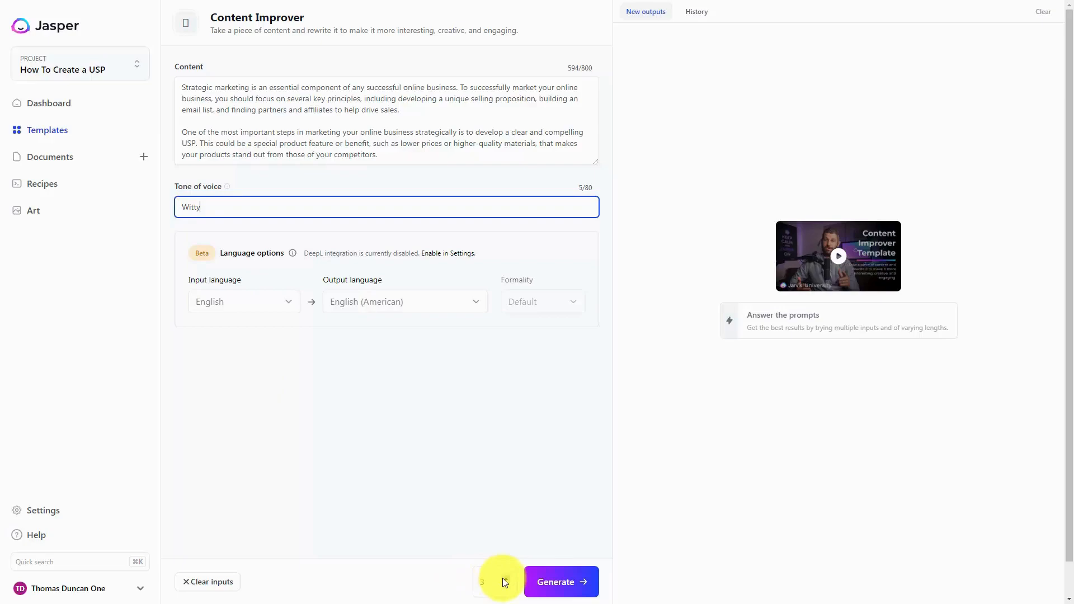
left_click(352, 343)
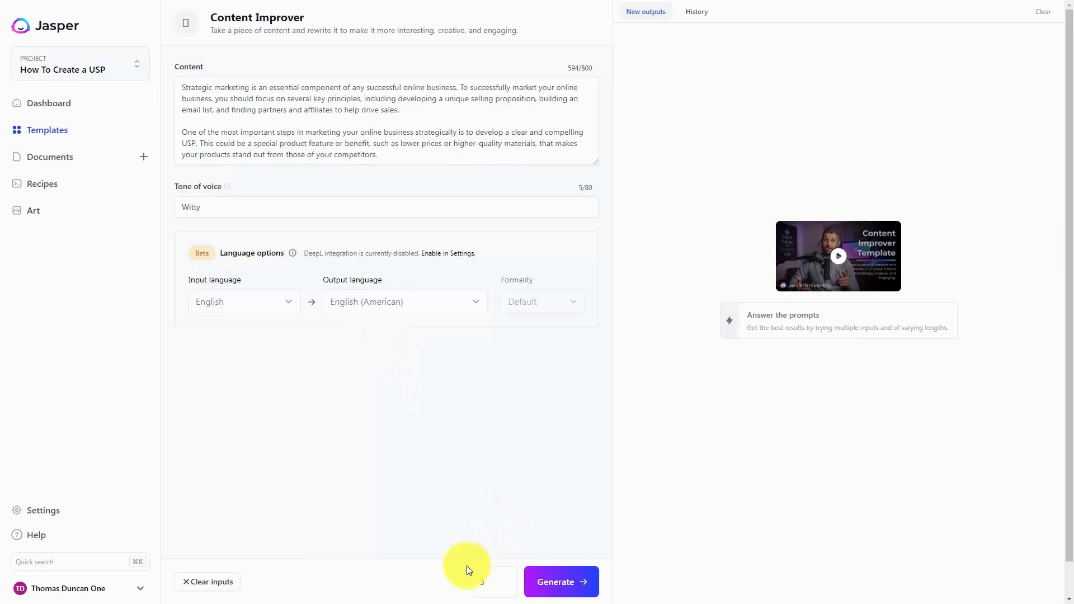
left_click(548, 583)
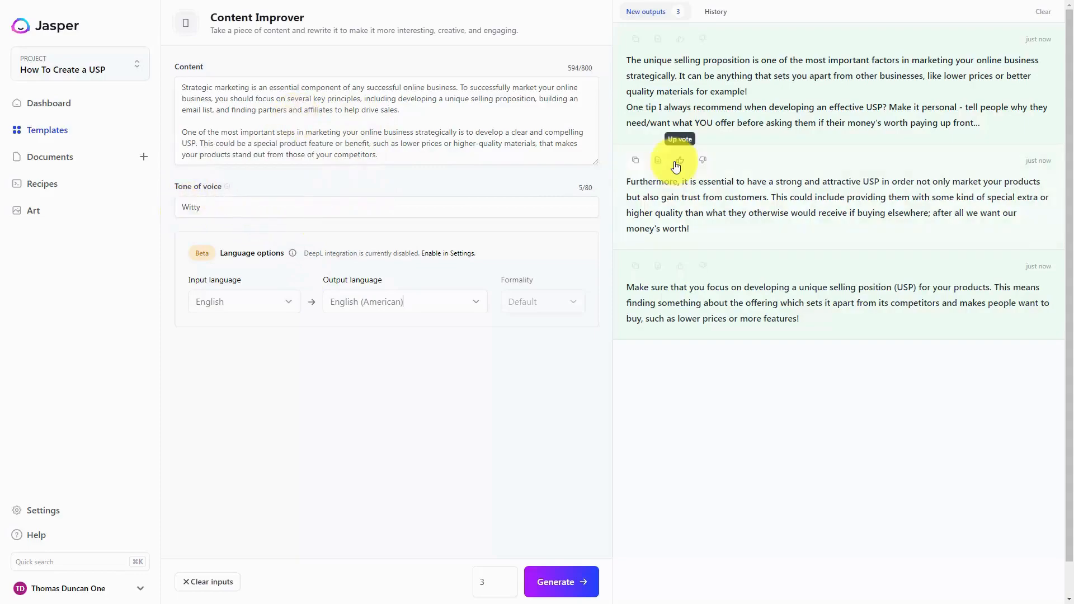
Downvote the second improved output, and open the Tone Detector template from the Ads category.
left_click(702, 161)
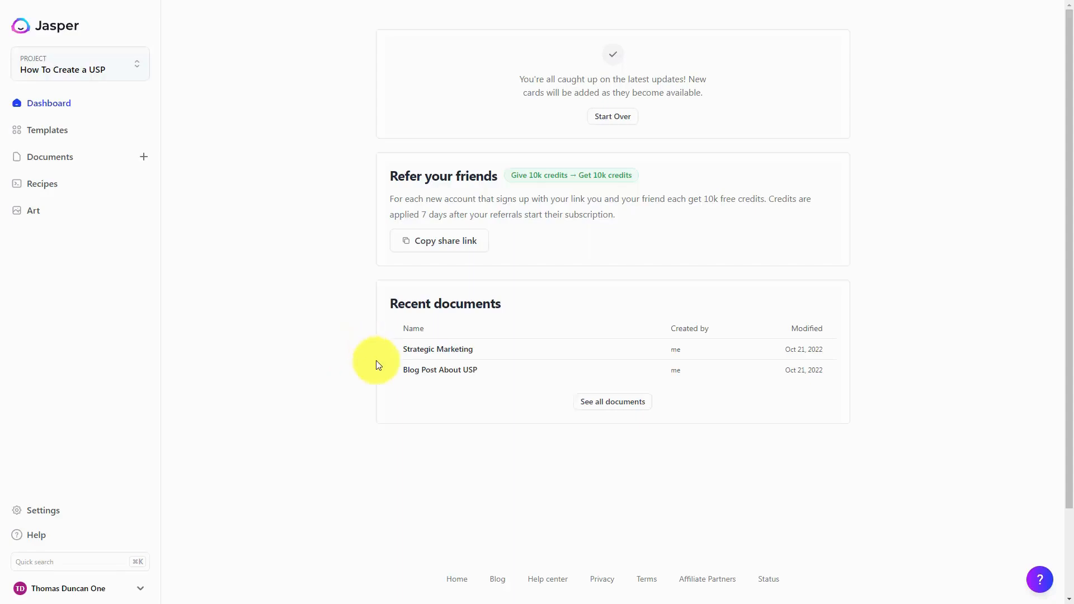
left_click(66, 136)
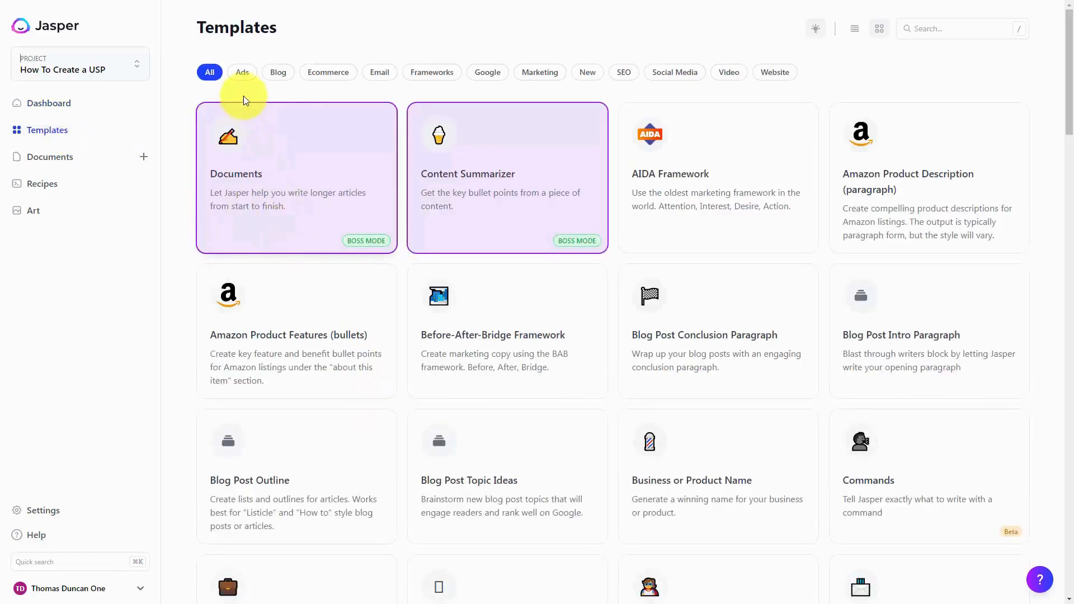
left_click(242, 74)
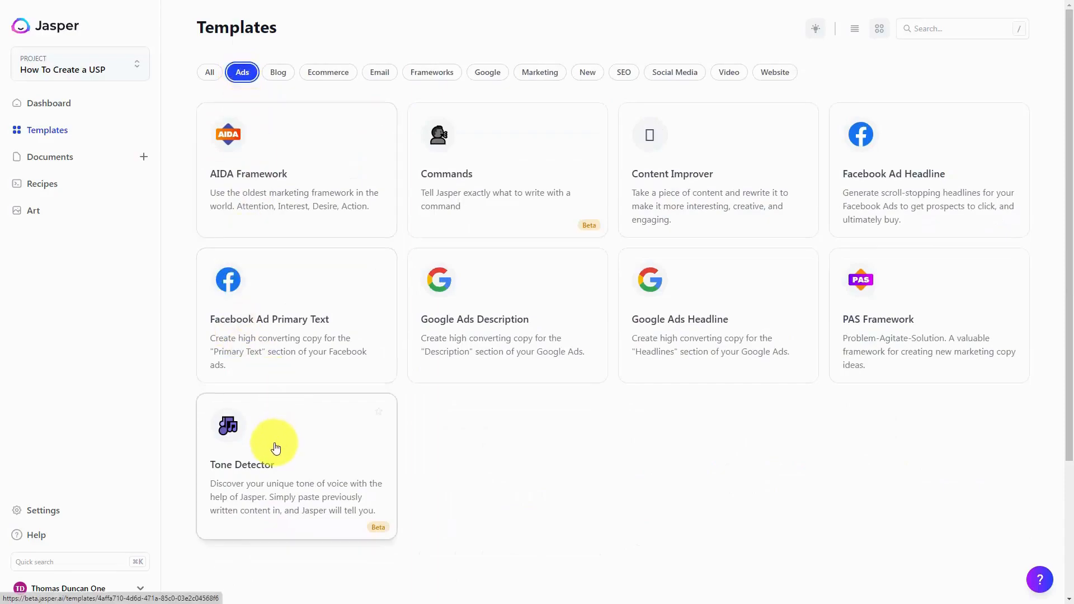
left_click(279, 447)
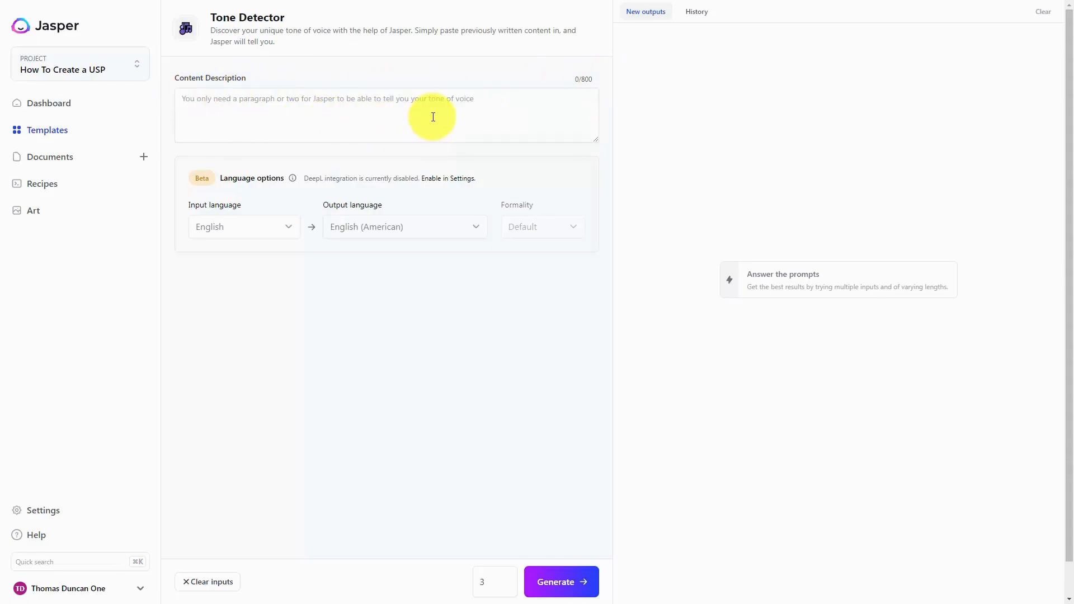
Select the two paragraphs on low-price competition in the Word document, fill Tone Detector's content description with USP and pricing text, and generate outputs.
key("alt+Tab")
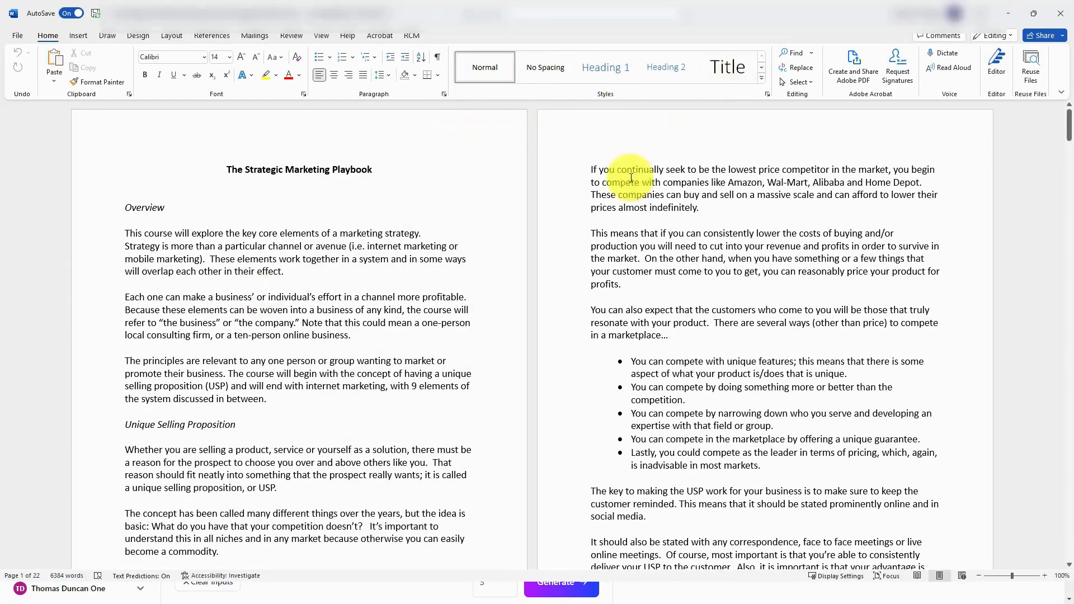
left_click_drag(588, 166, 658, 278)
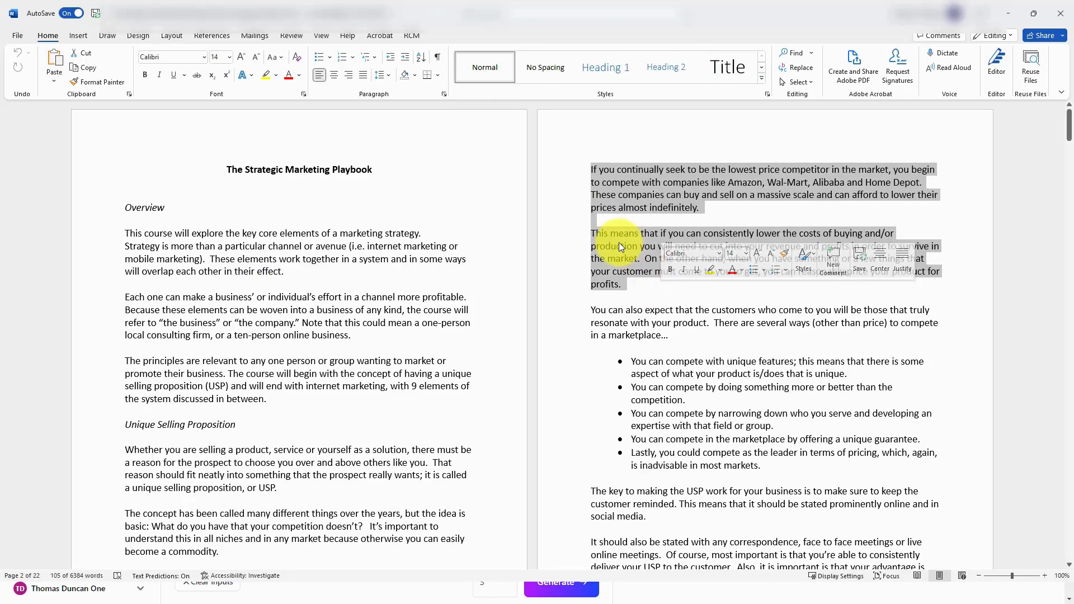
key("alt+Tab")
left_click(231, 94)
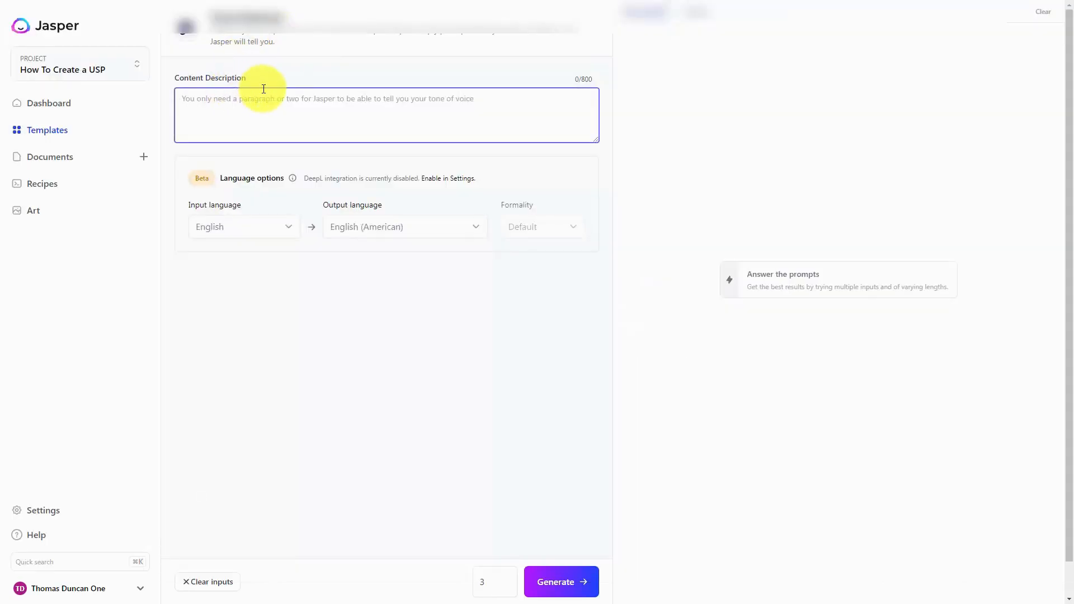
type("The unique selling proposition is one of the most important factors in marketing your online business strategically. It can be anything that sets you apart from other businesses, like lower prices or better quality materials for example! One tip I always recommend when developing an effective USP? Make it personal - tell people why they need/want what YOU offer before asking them if their money's worth paying up front...")
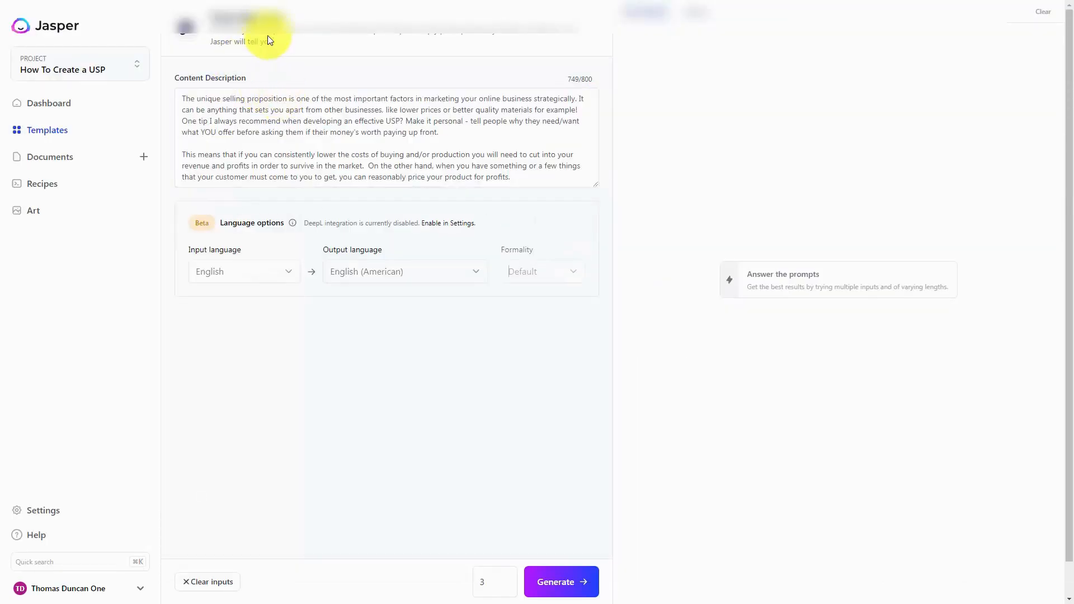
left_click(553, 583)
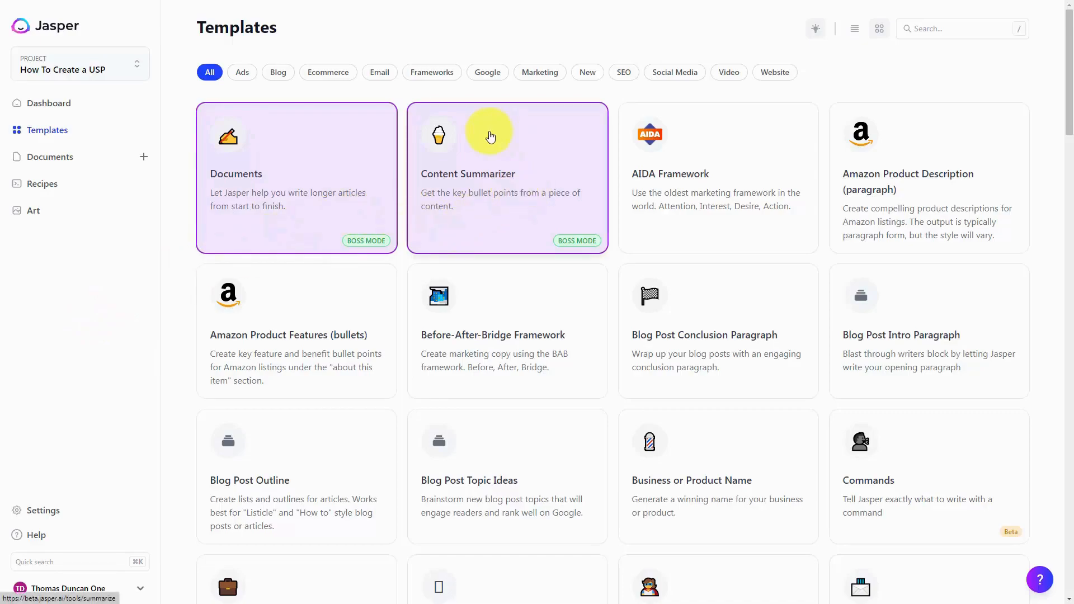
Check the Content Summarizer template, and open the Text Summarizer template from the Blog category.
left_click(462, 199)
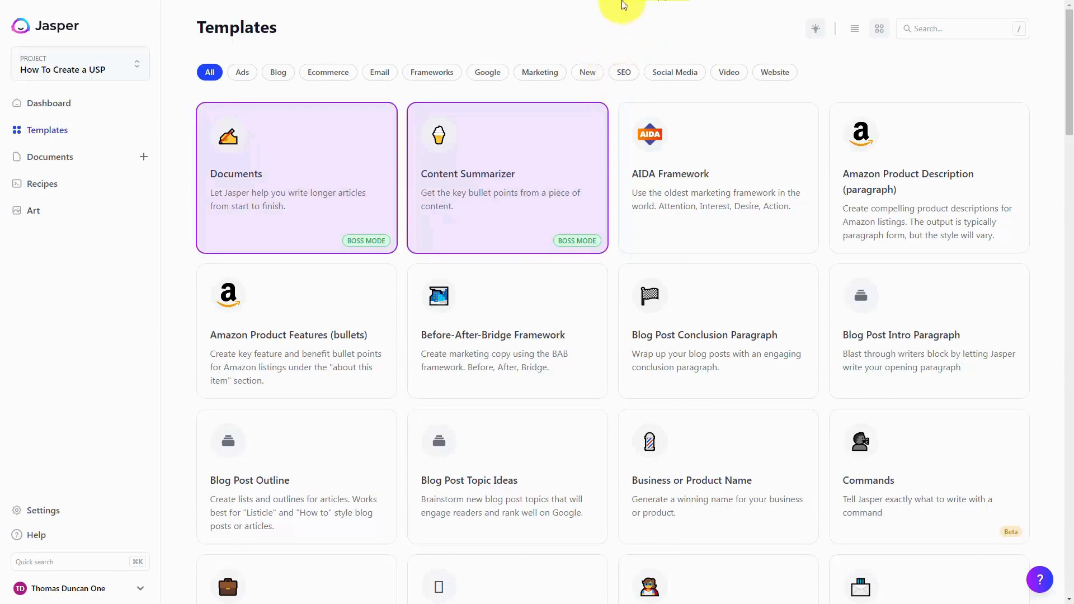
left_click(287, 73)
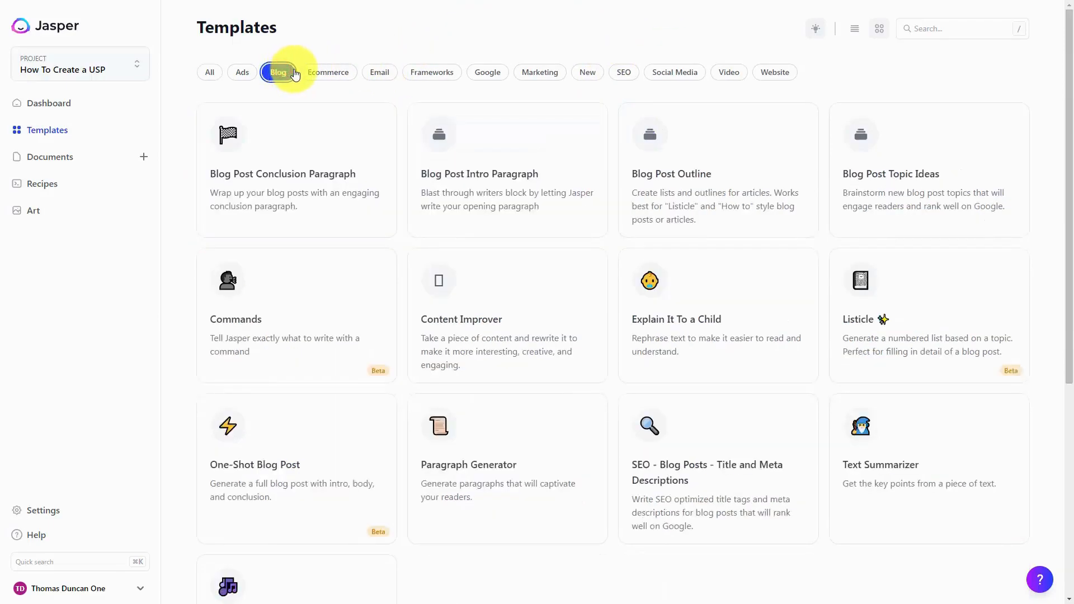
left_click(866, 435)
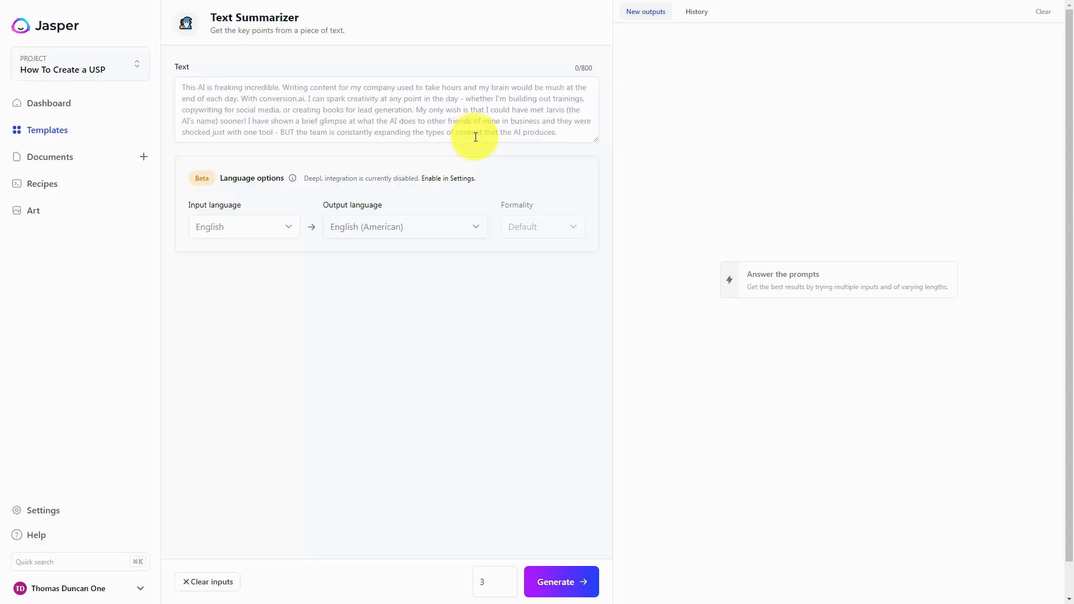
Copy the two Word paragraphs on increasing the average transaction and the conversion of visitors.
key("alt+Tab")
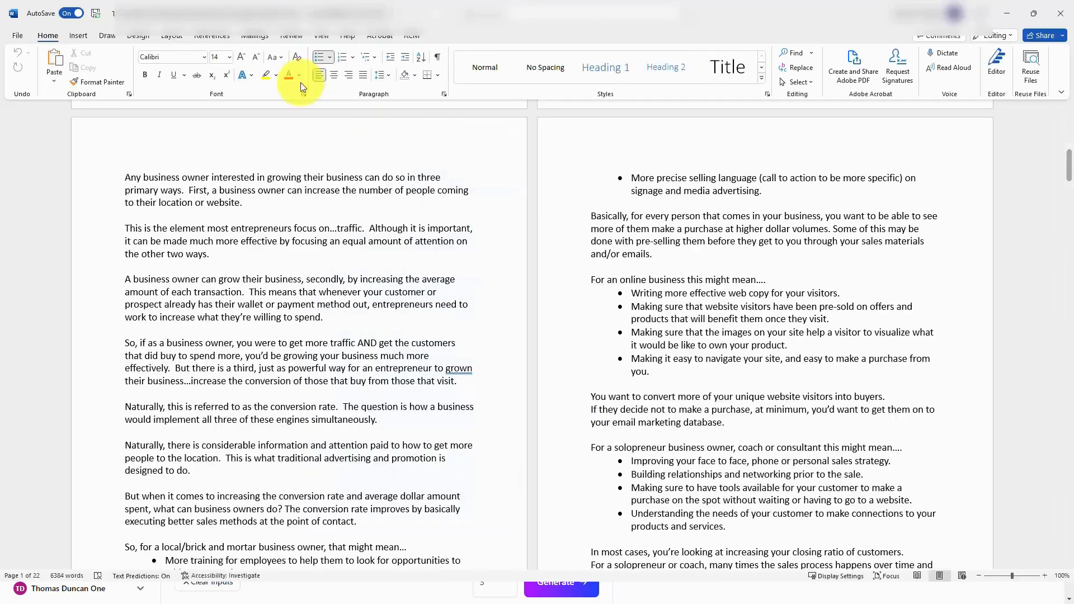
left_click_drag(125, 280, 463, 383)
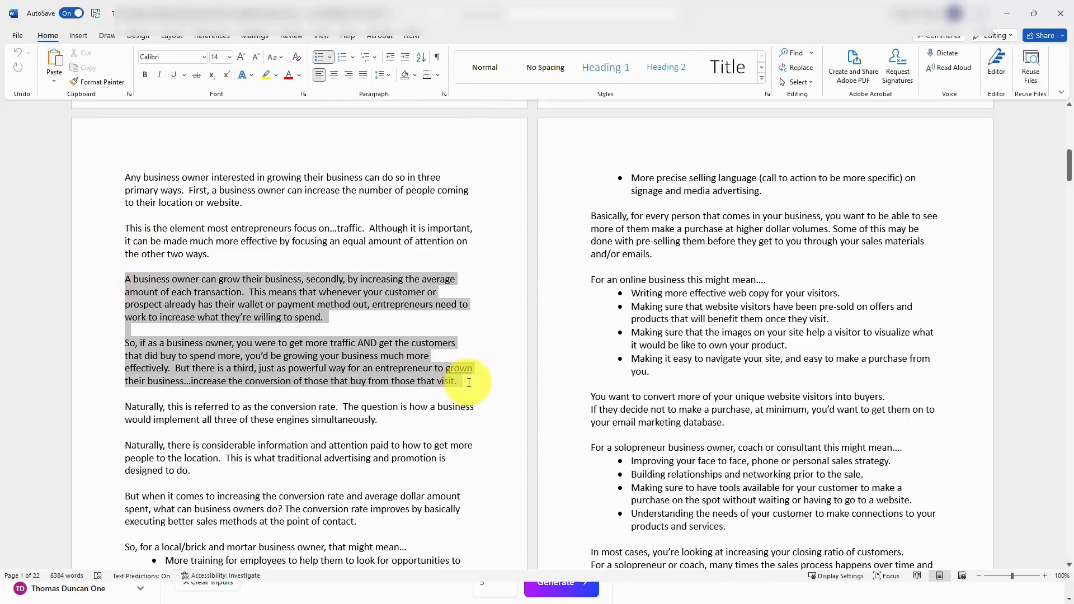
right_click(254, 304)
left_click(297, 365)
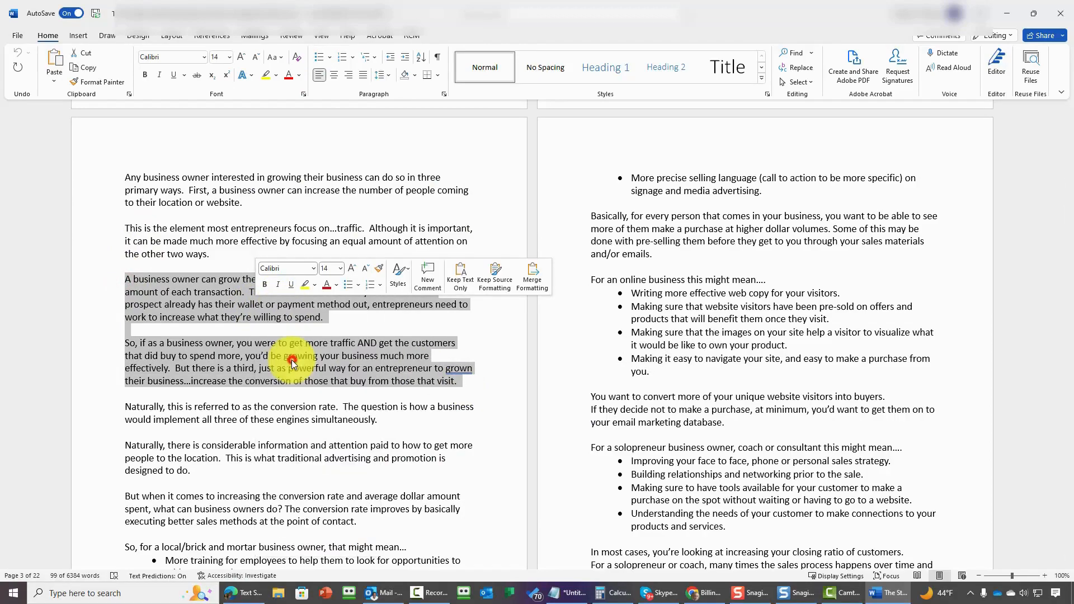
Paste the copied paragraphs into Text Summarizer and generate 1 summary.
key("alt+Tab")
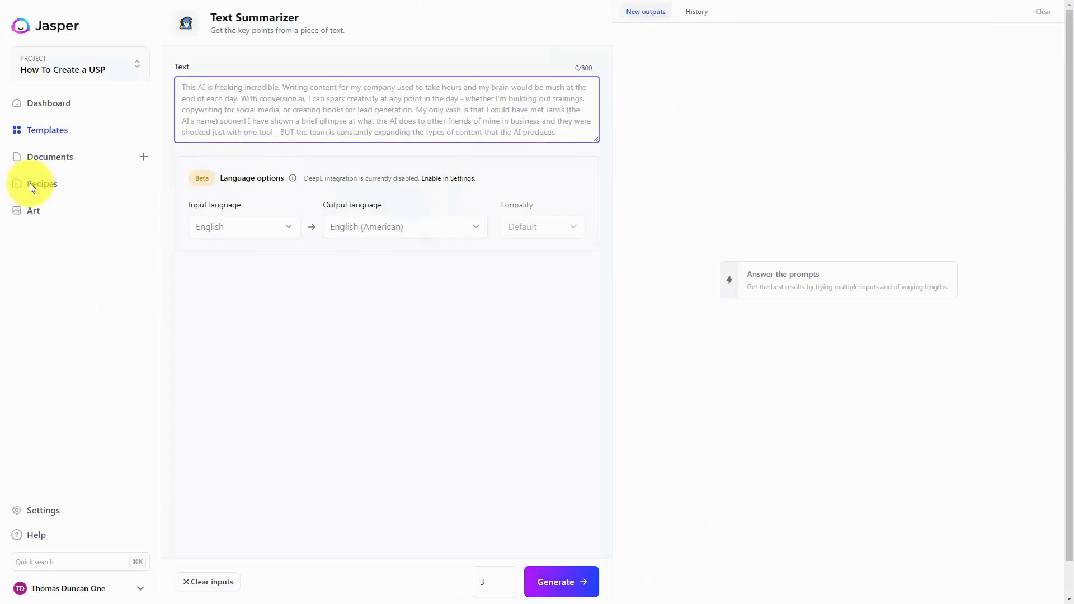
key("ctrl+v")
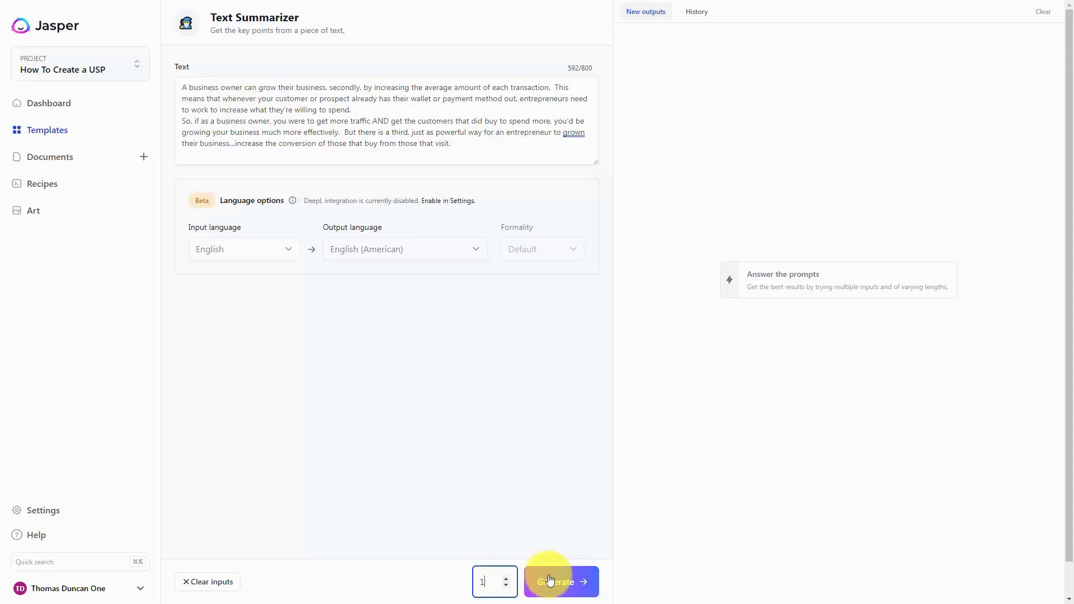
left_click(548, 581)
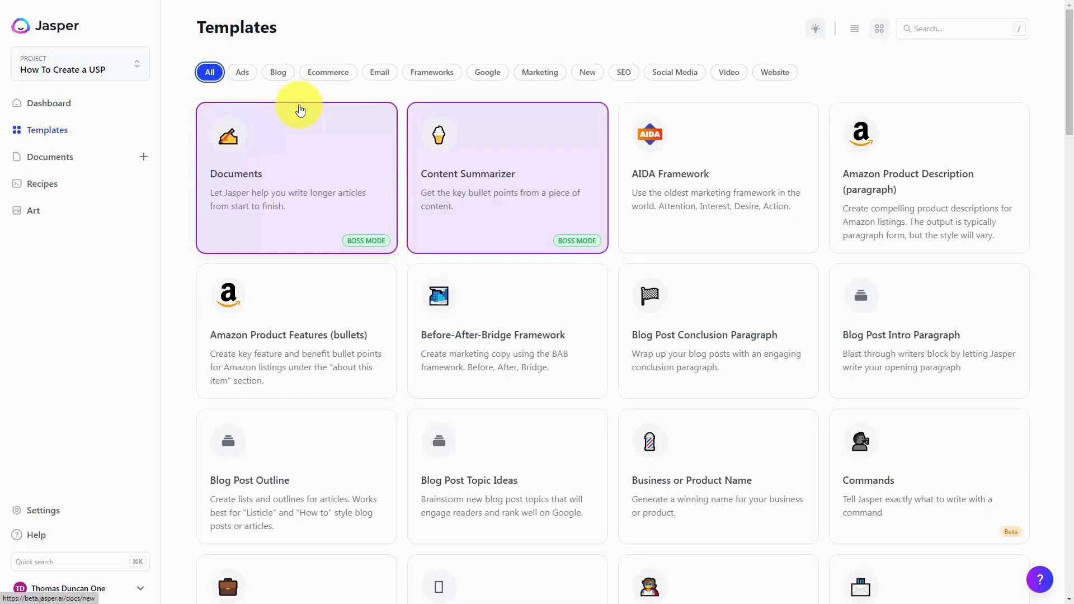
Open the Business or Product Name template, generate 5 names for the video tutorial course, and generate more from an expanded course description.
left_click(683, 462)
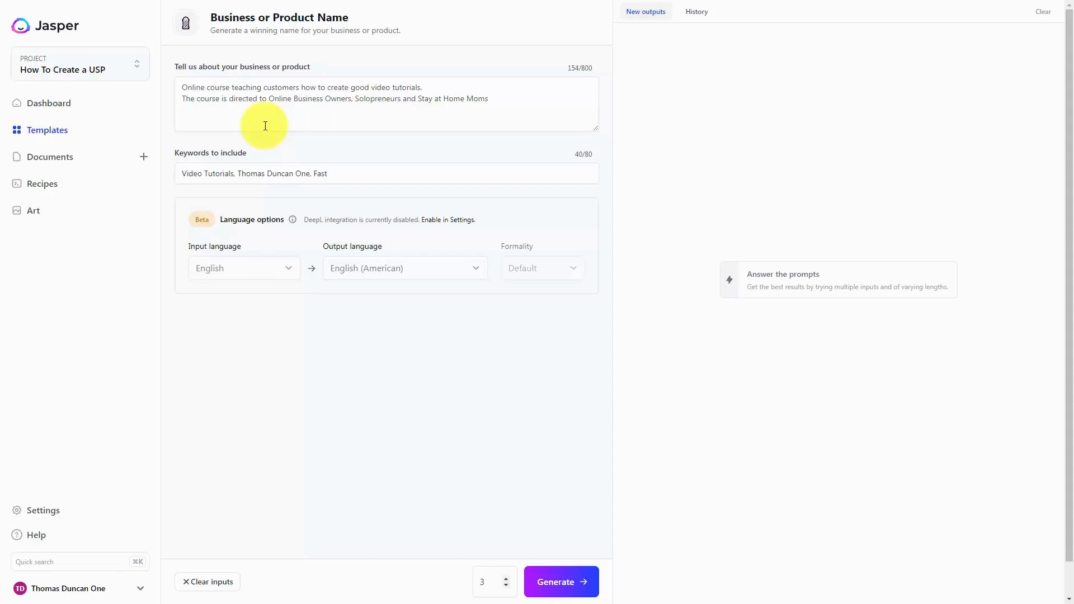
key("Tab")
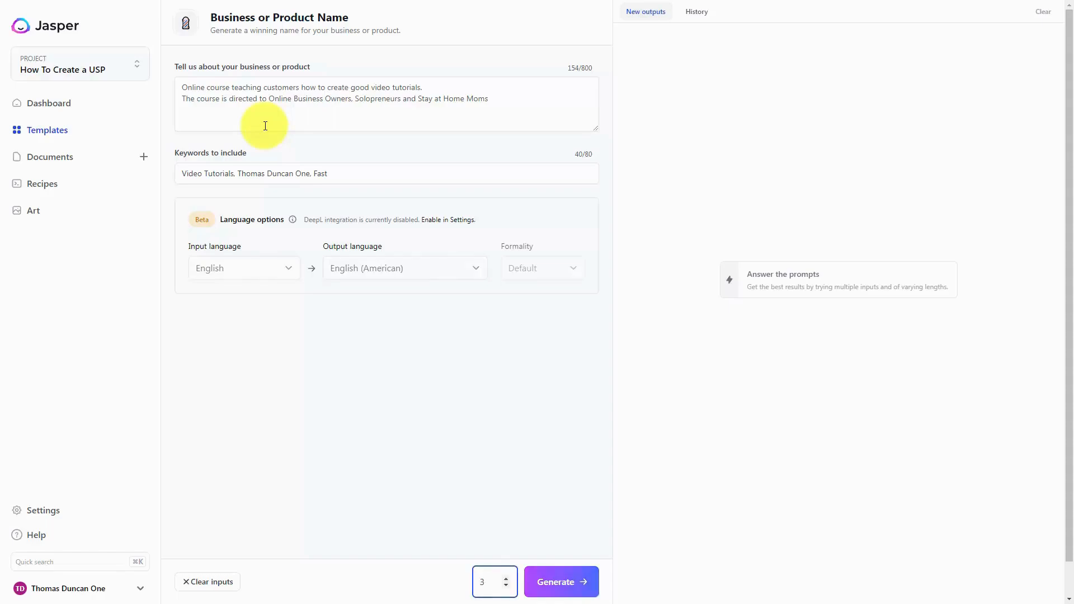
key("Up")
key("Up")
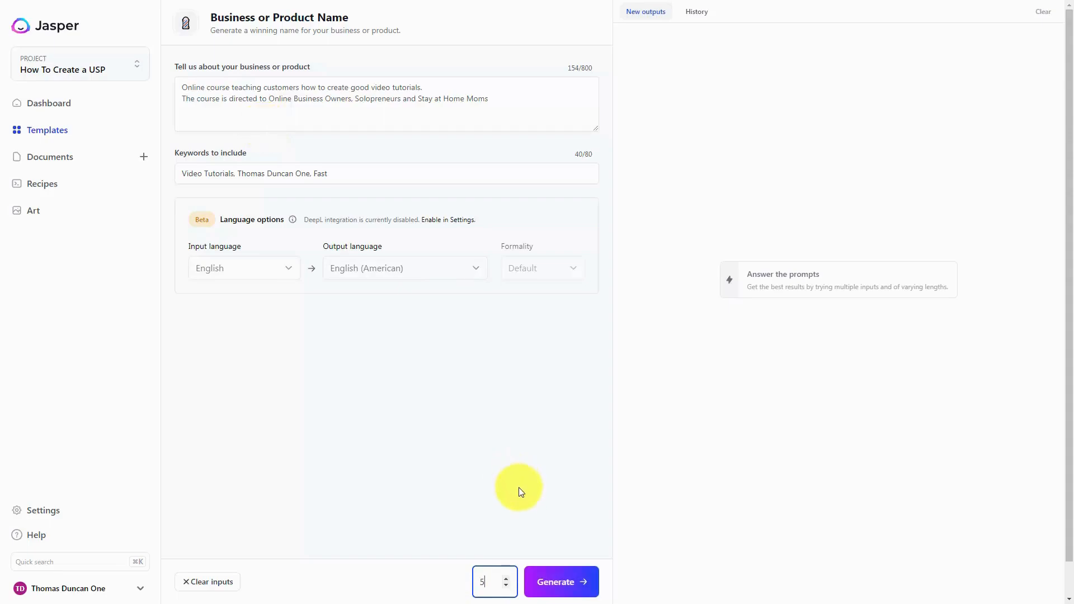
left_click(552, 583)
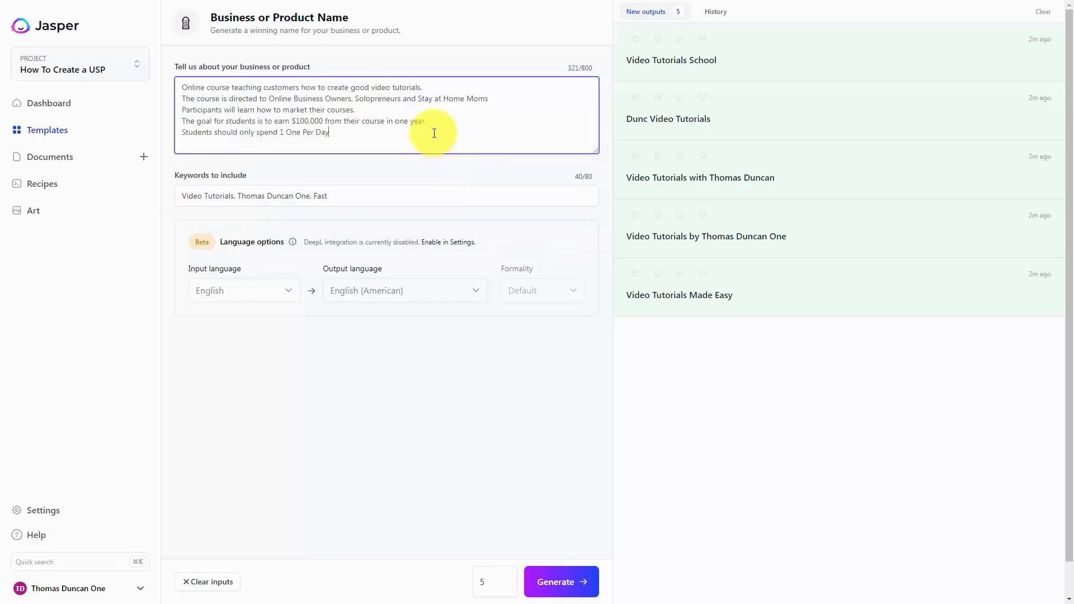
left_click(542, 582)
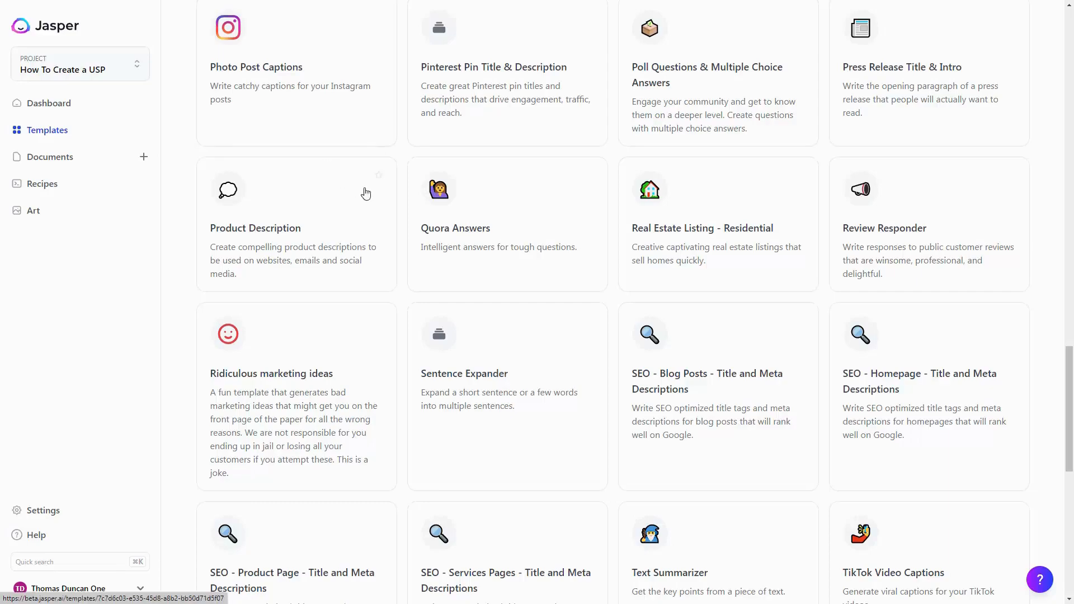
Fill in Quora Answers with "How do you write a Unique Selling Proposition?", "Price, Value, Sustainable Competitive Advantage" and the tone "Professional, Witty".
left_click(452, 191)
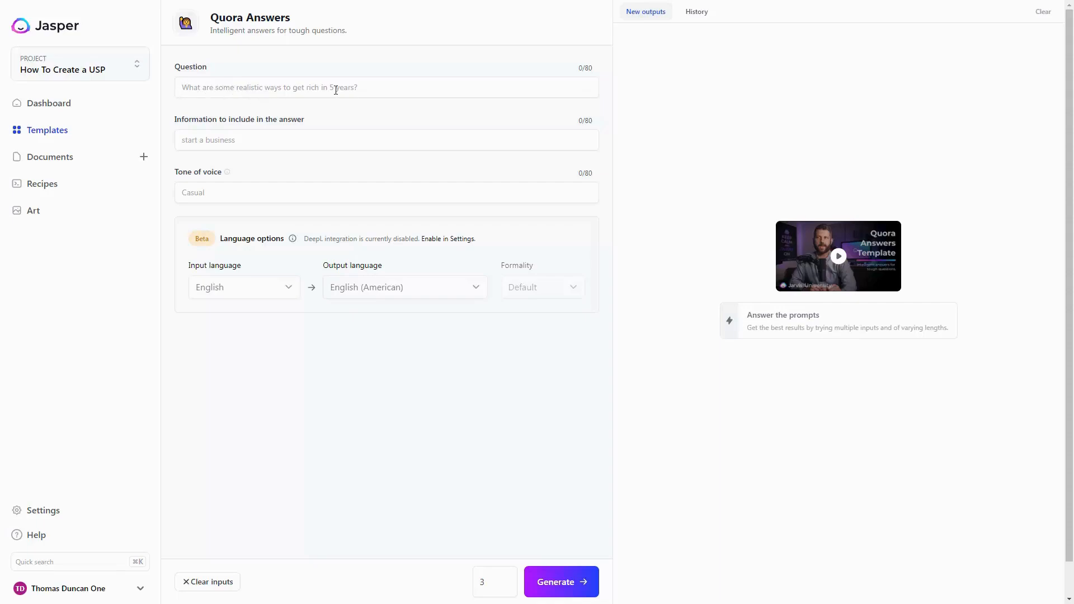
left_click(371, 92)
key("ctrl+v")
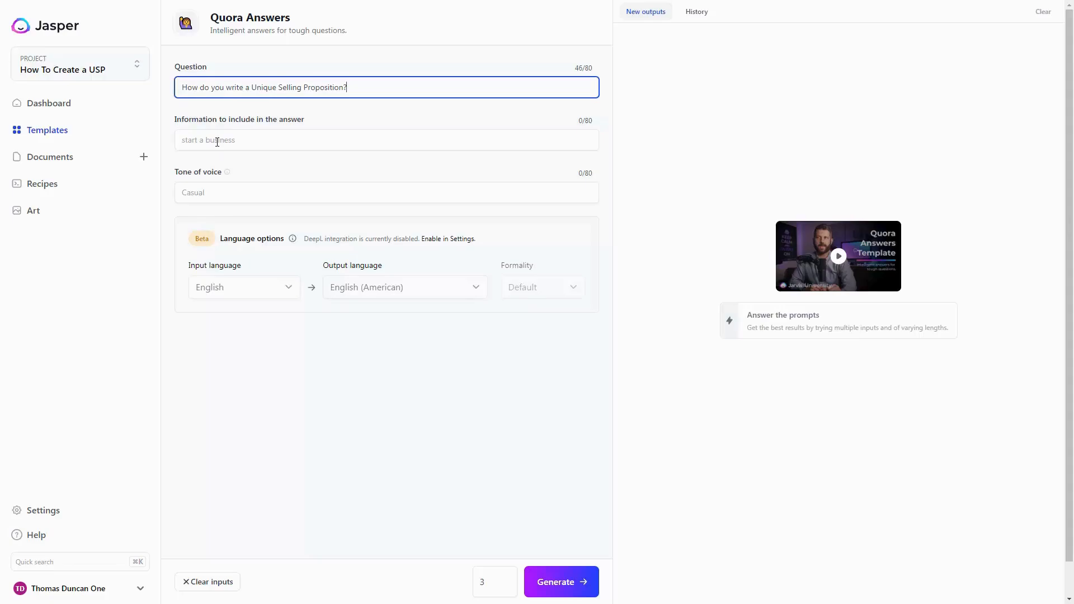
left_click(217, 144)
key("ctrl+v")
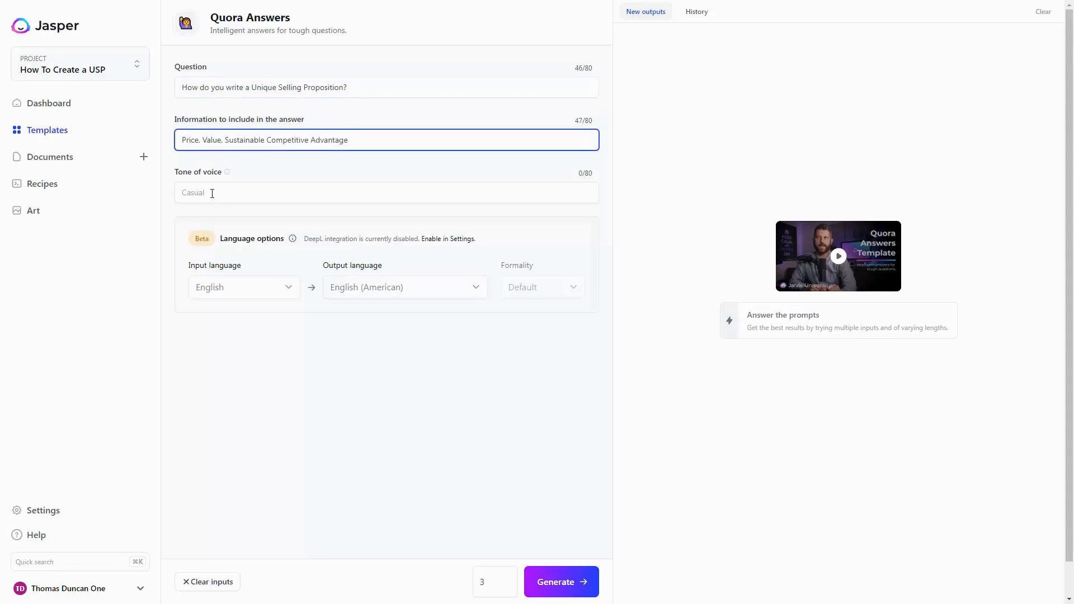
left_click(211, 194)
key("ctrl+v")
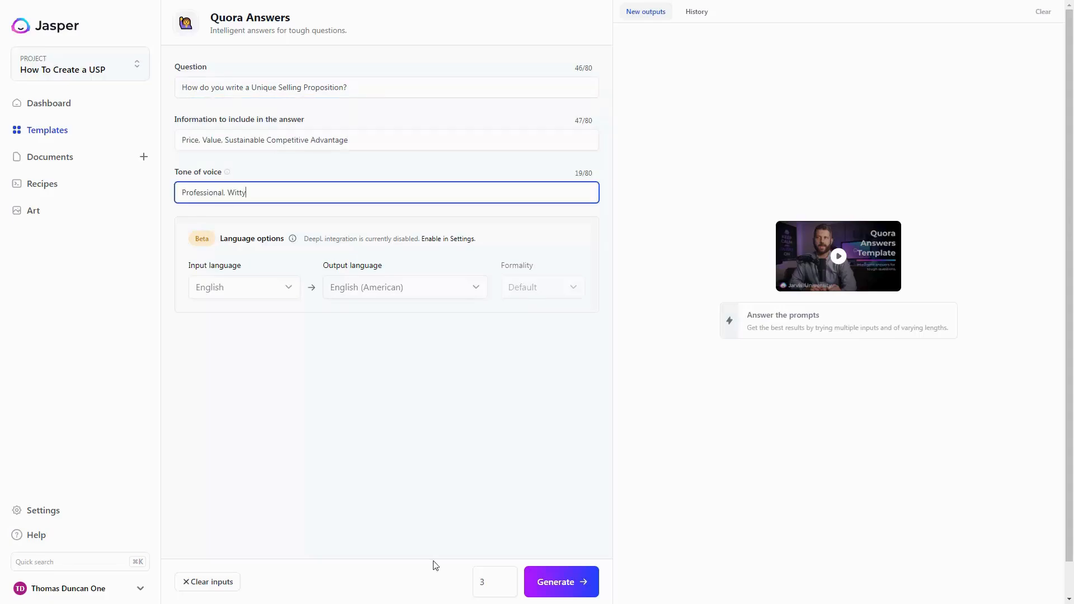
Set the number of outputs to 5 and generate the Quora answers.
left_click(489, 577)
type("5")
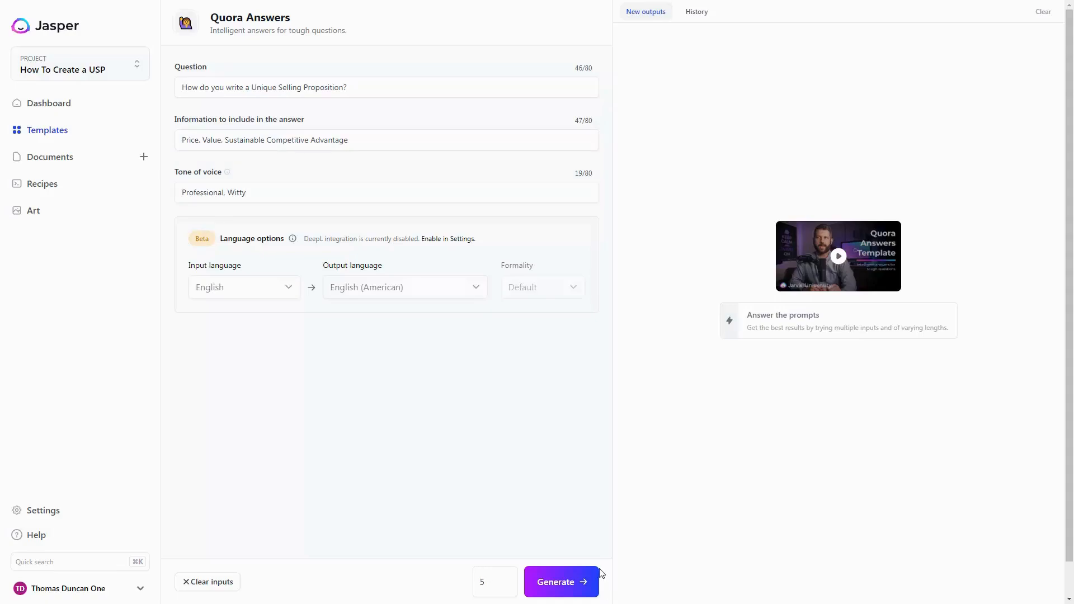
left_click(562, 583)
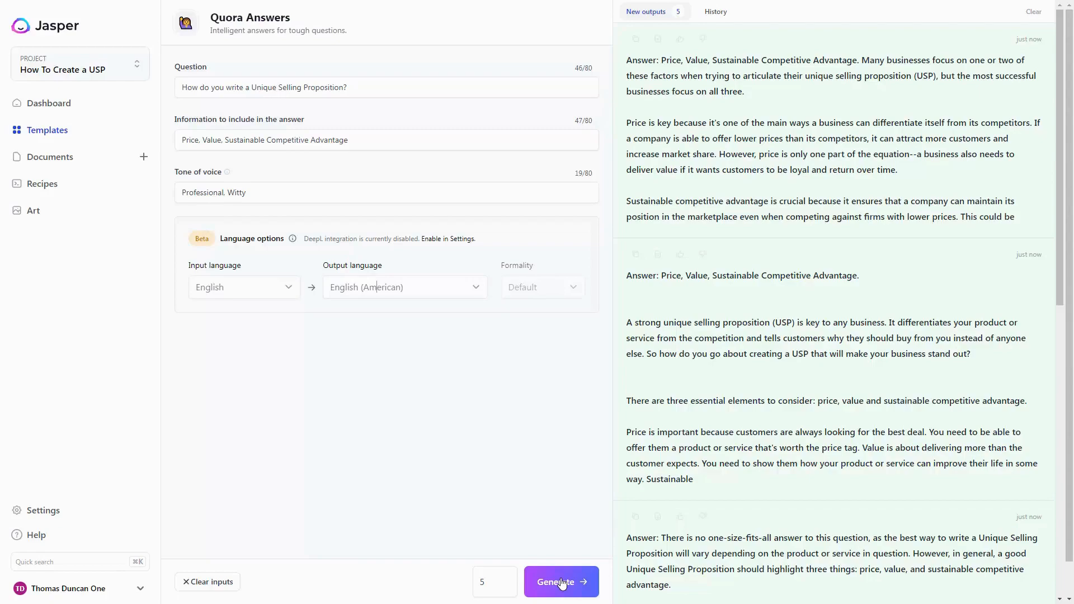
Downvote the first two generated Quora answers, and upvote and copy the third one.
left_click(702, 255)
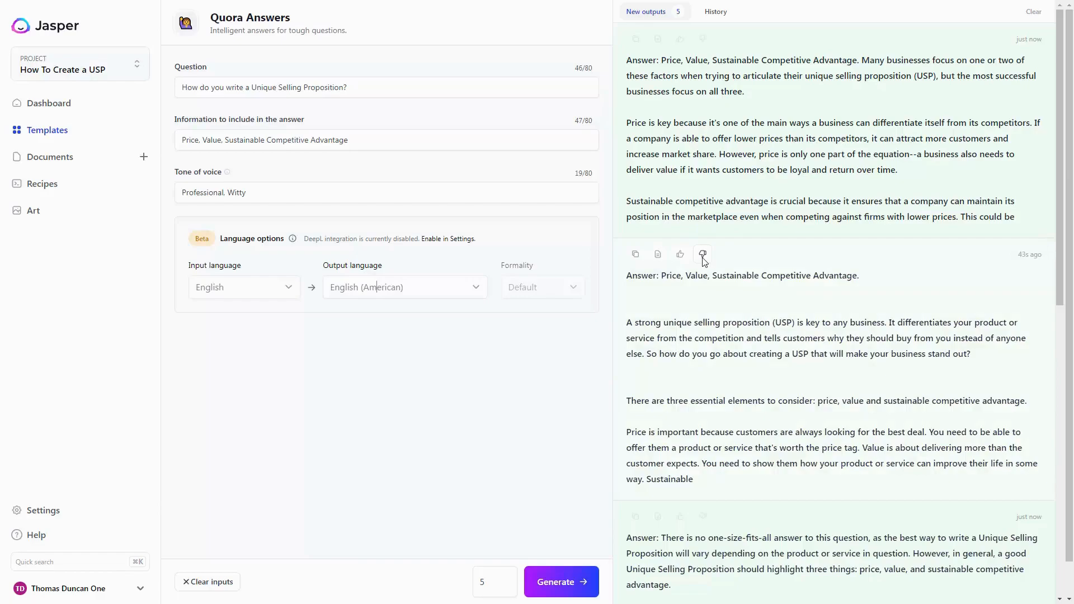
left_click(702, 38)
scroll(783, 237, "down", 3)
scroll(783, 236, "down", 6)
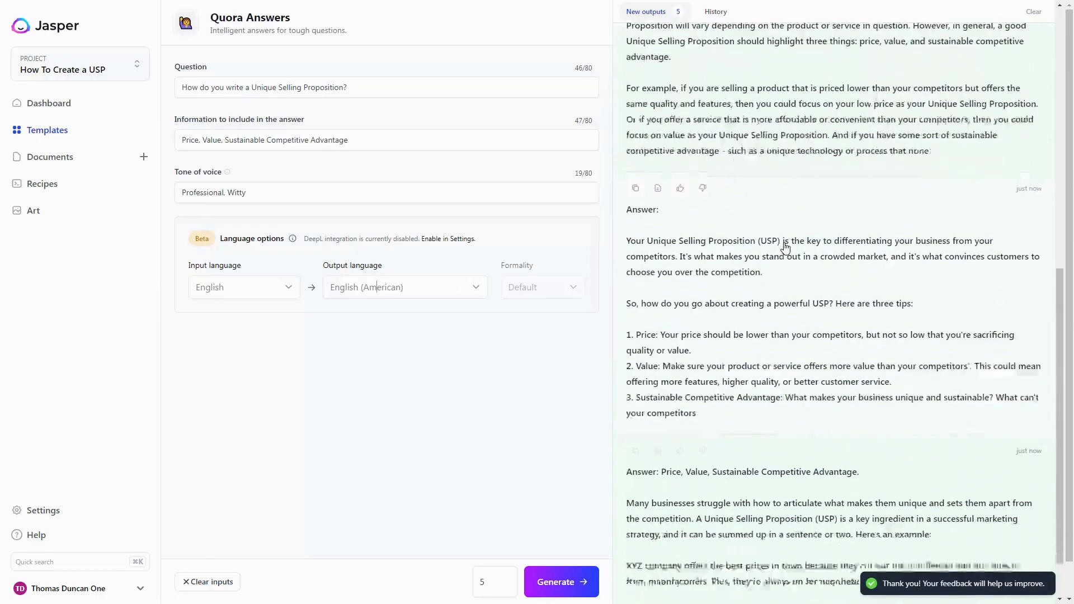
scroll(783, 243, "up", 6)
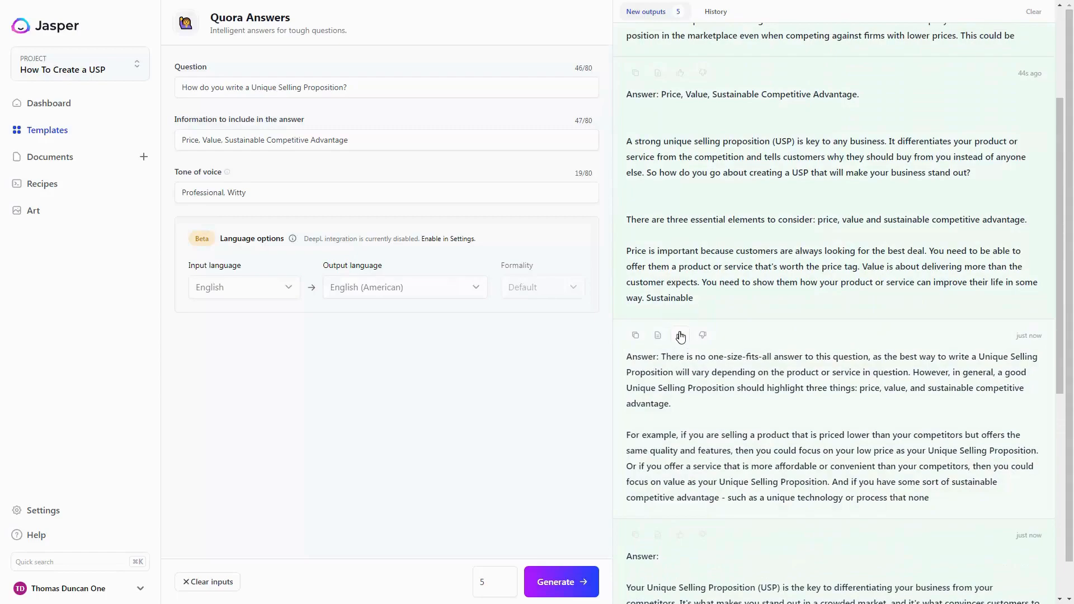
left_click(680, 335)
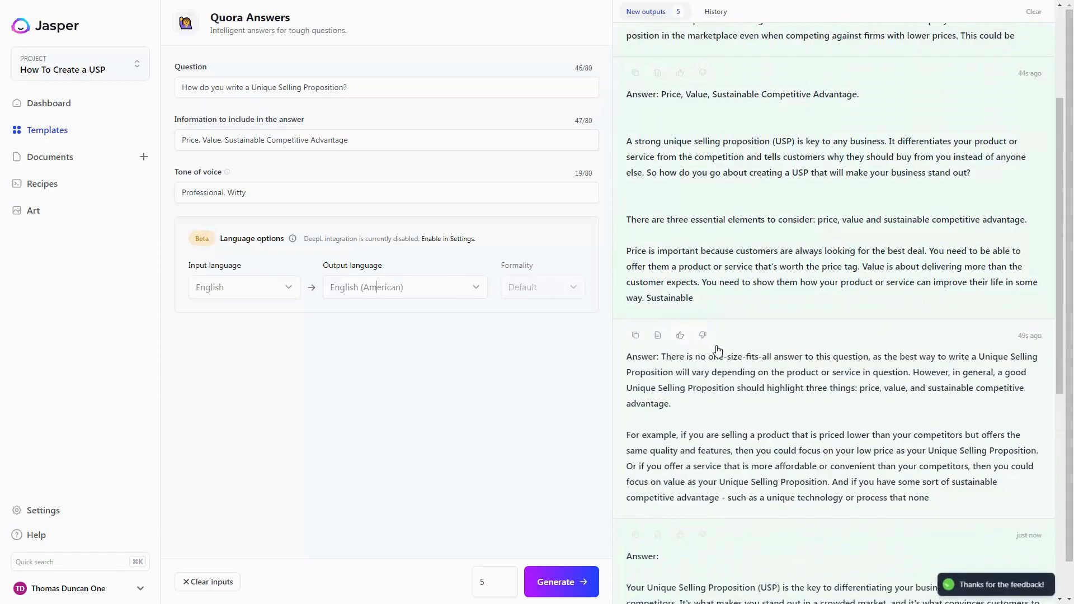
left_click(636, 335)
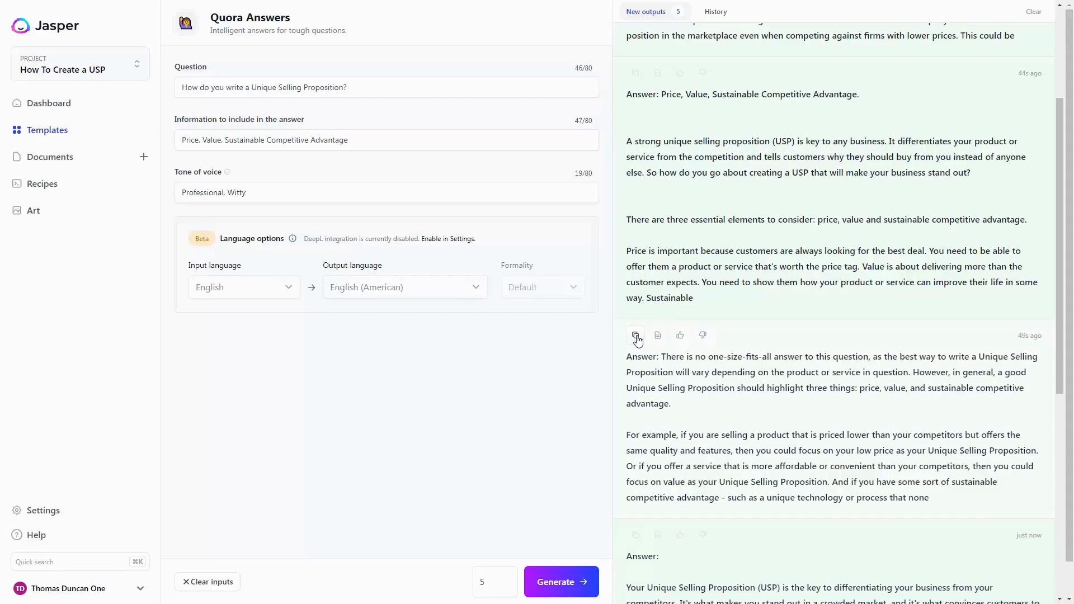
Open the Personal Bio template, set the point of view to "Third Person", and generate the bio.
scroll(731, 356, "down", 8)
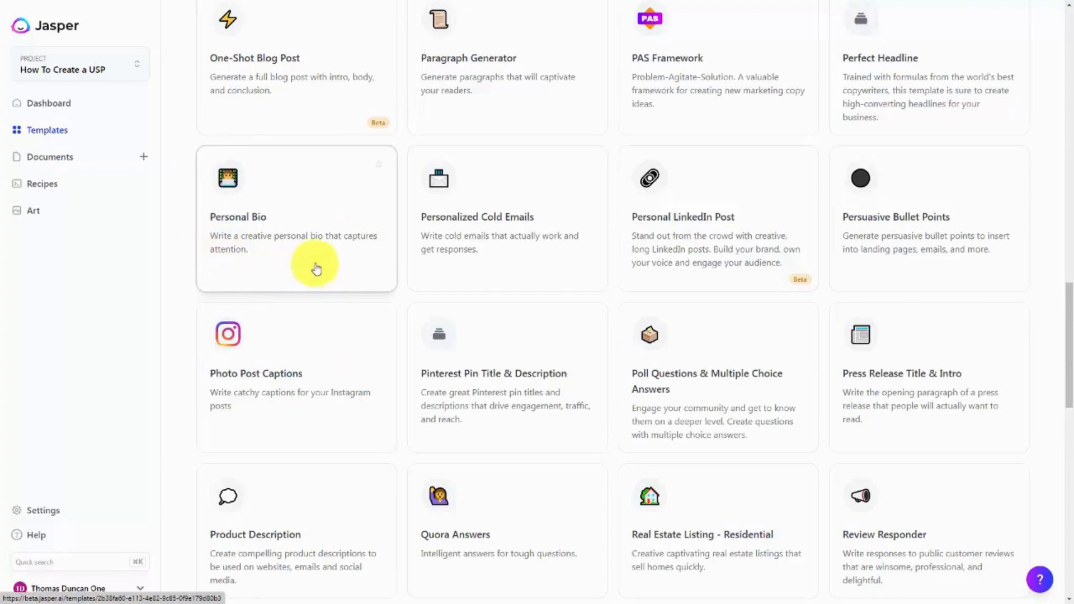
left_click(280, 190)
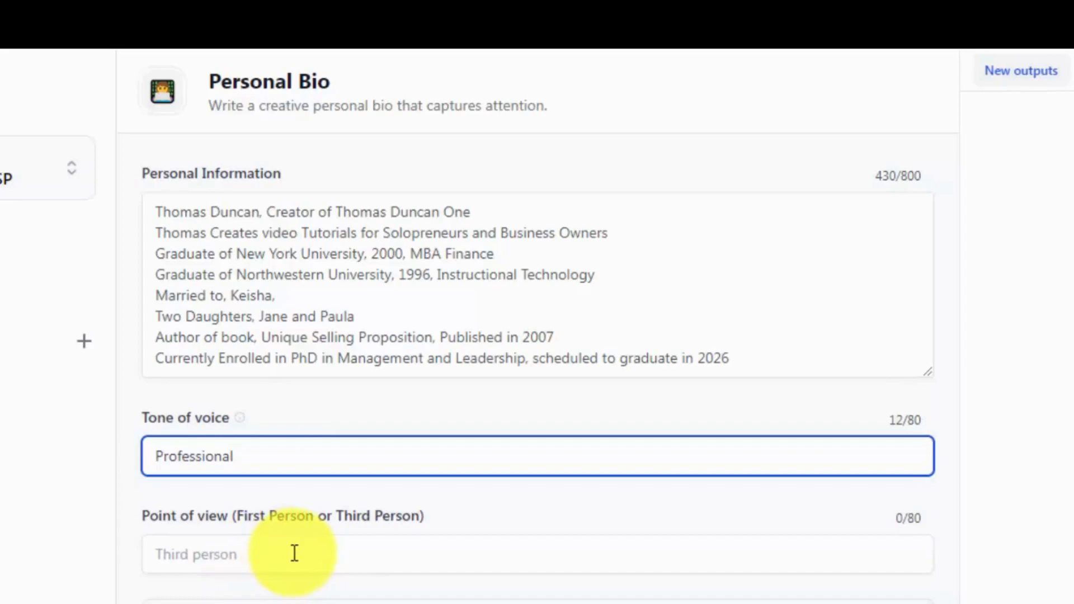
left_click(258, 554)
type("Third Person")
scroll(347, 508, "down", 1)
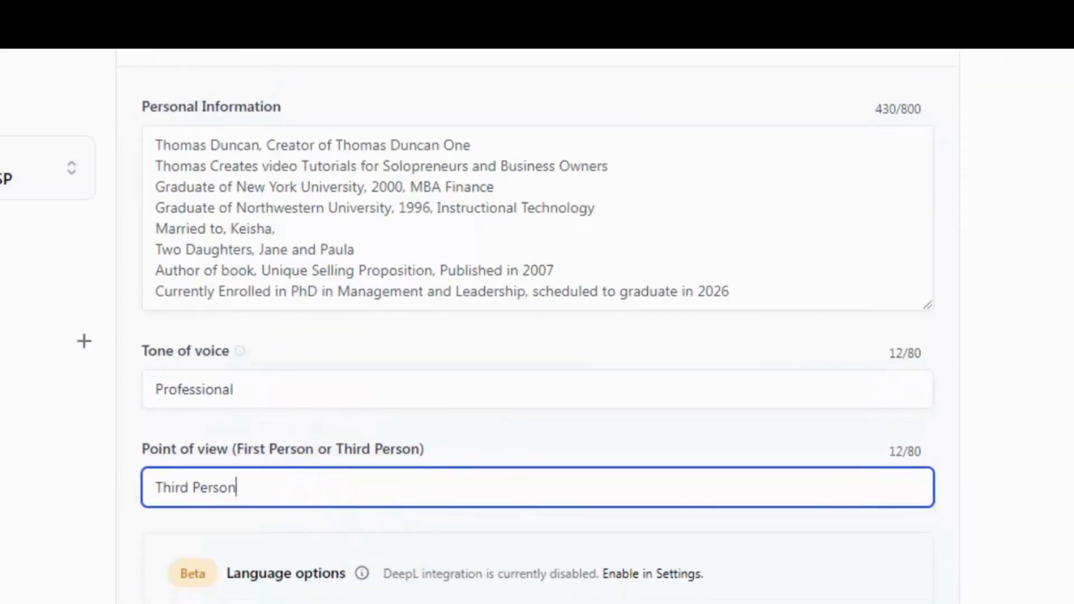
scroll(347, 508, "up", 1)
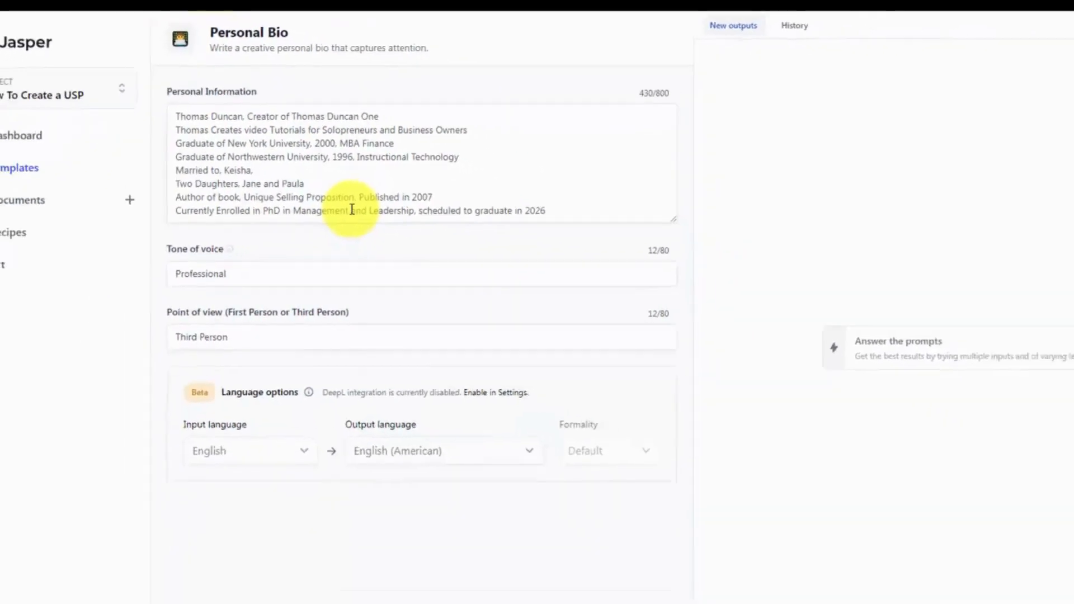
scroll(358, 235, "down", 1)
left_click(547, 551)
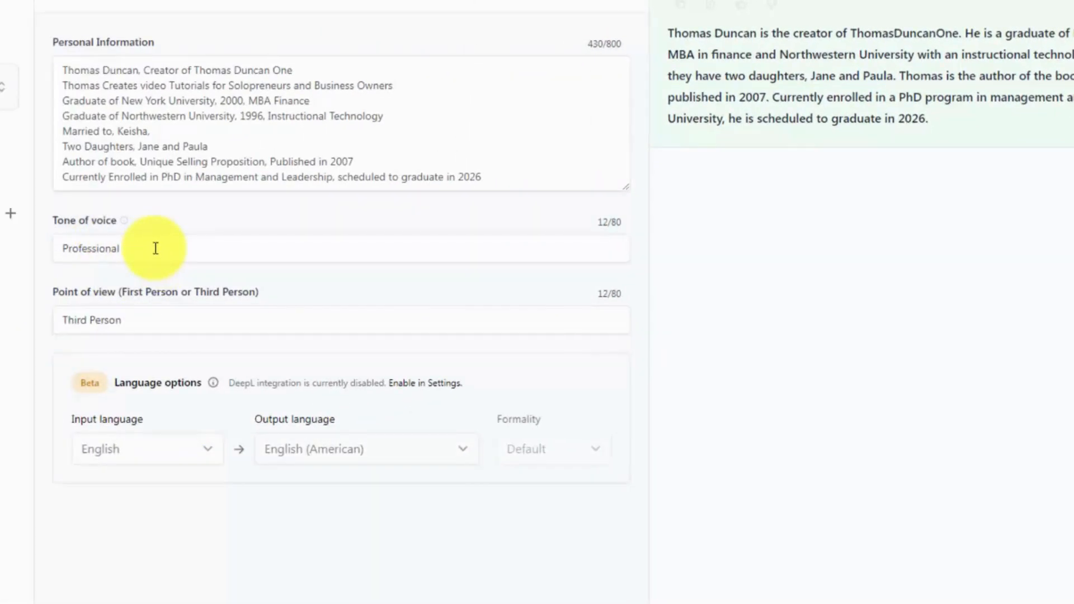
Change the bio's tone of voice to "Witty, Tony Romo" and generate new versions.
triple_click(153, 246)
type("Witty")
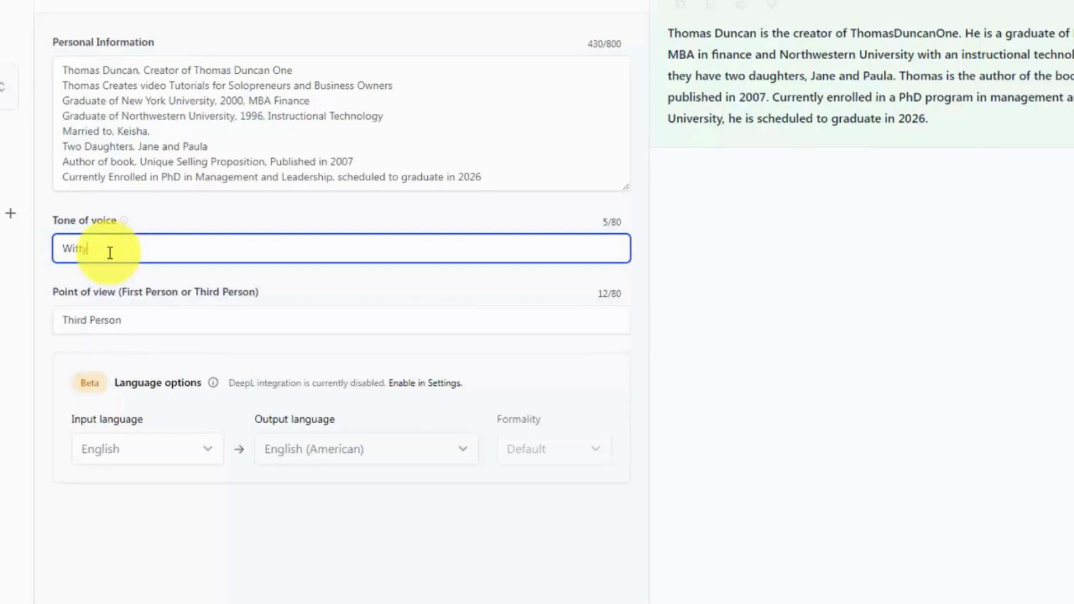
type(", Tony Romo")
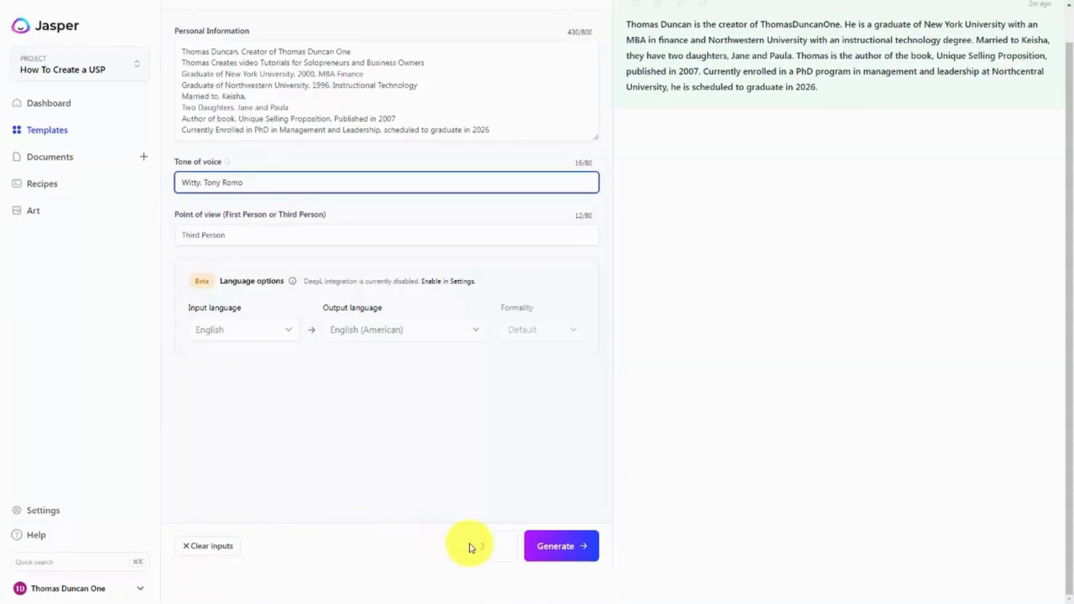
left_click(545, 547)
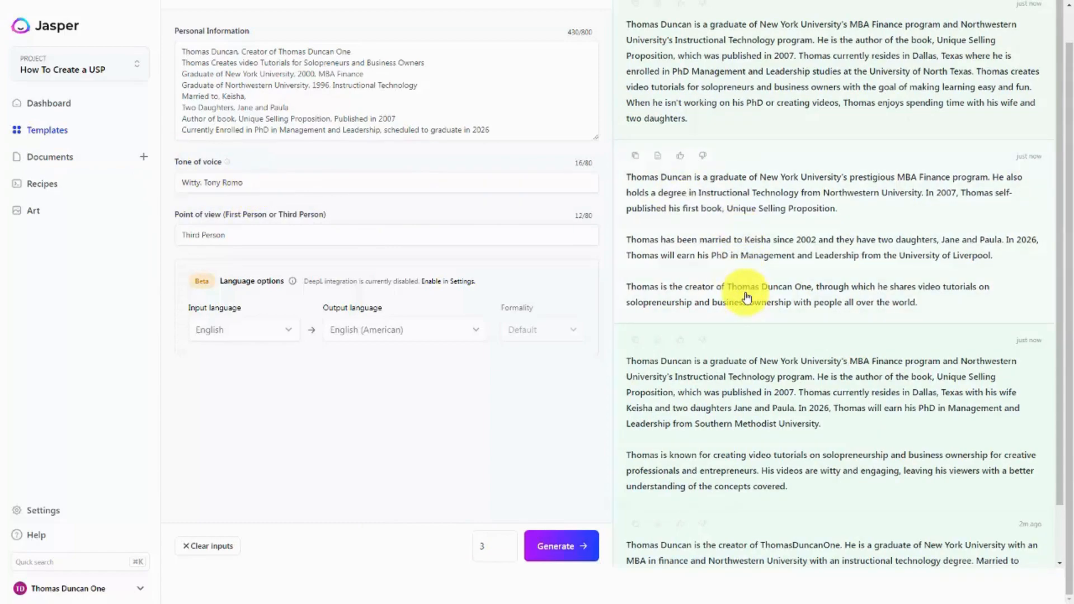
Open the Unique Value Propositions template and generate 5 propositions for the online membership site in a "Helpful" tone.
scroll(747, 297, "down", 1)
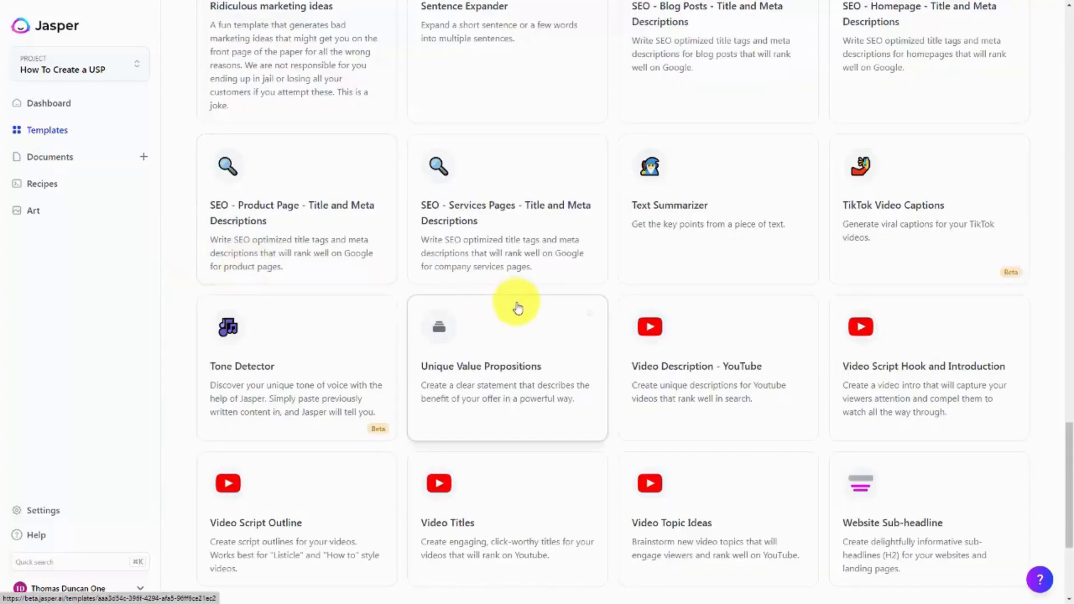
left_click(471, 339)
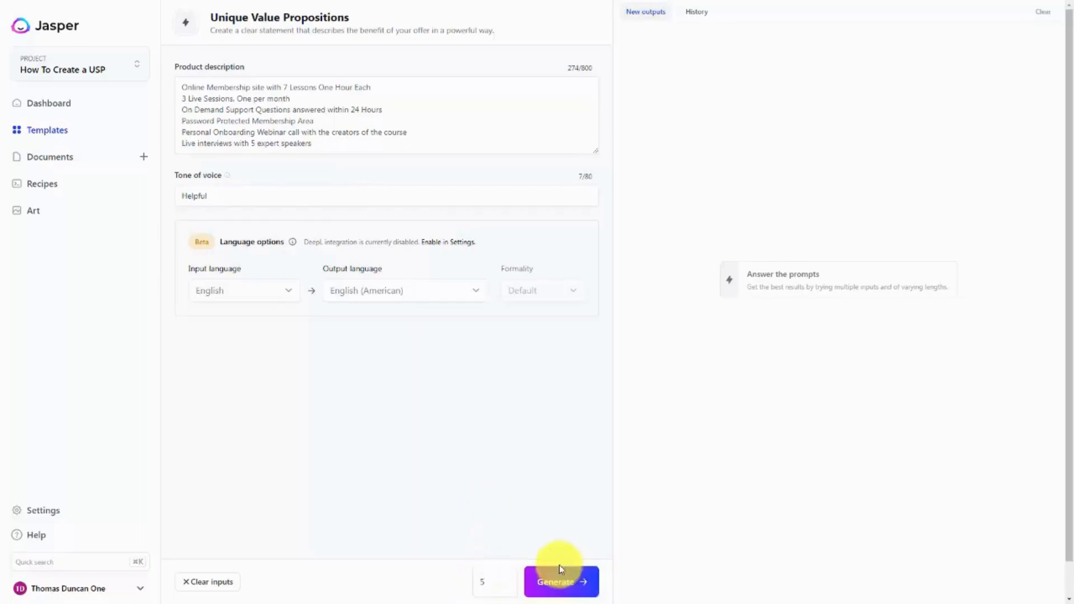
left_click(555, 582)
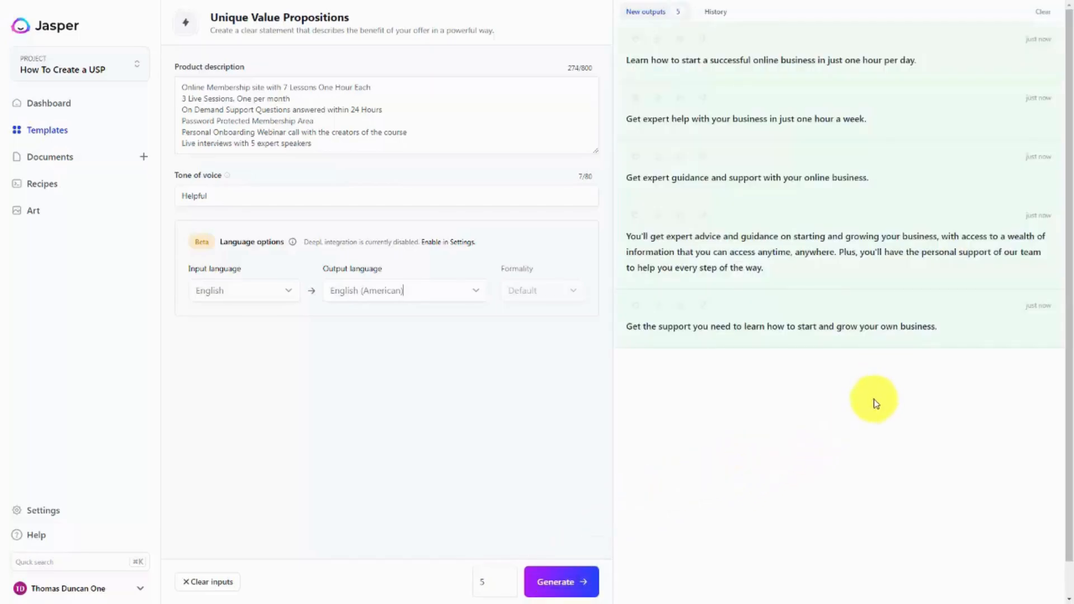
Downvote the one-line value propositions, and upvote and copy the longer one about expert advice and guidance.
left_click(702, 305)
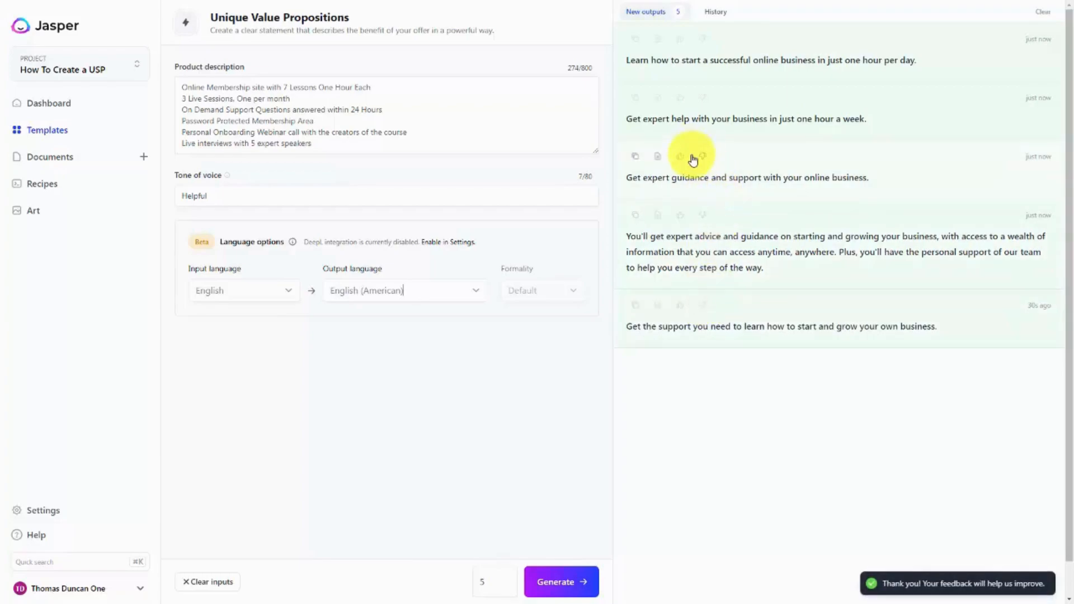
left_click(704, 156)
left_click(703, 98)
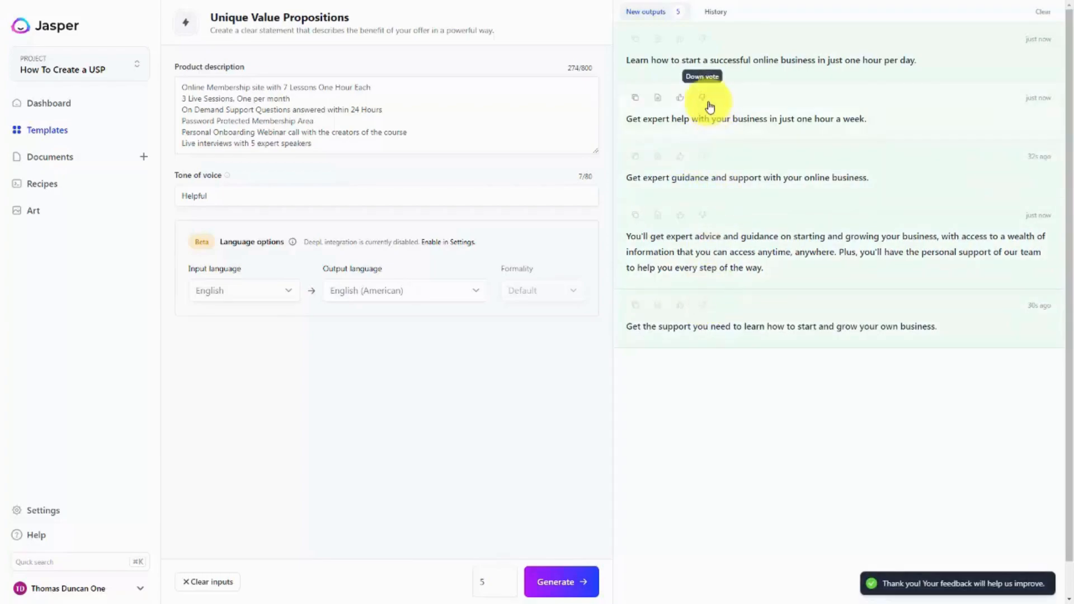
left_click(680, 214)
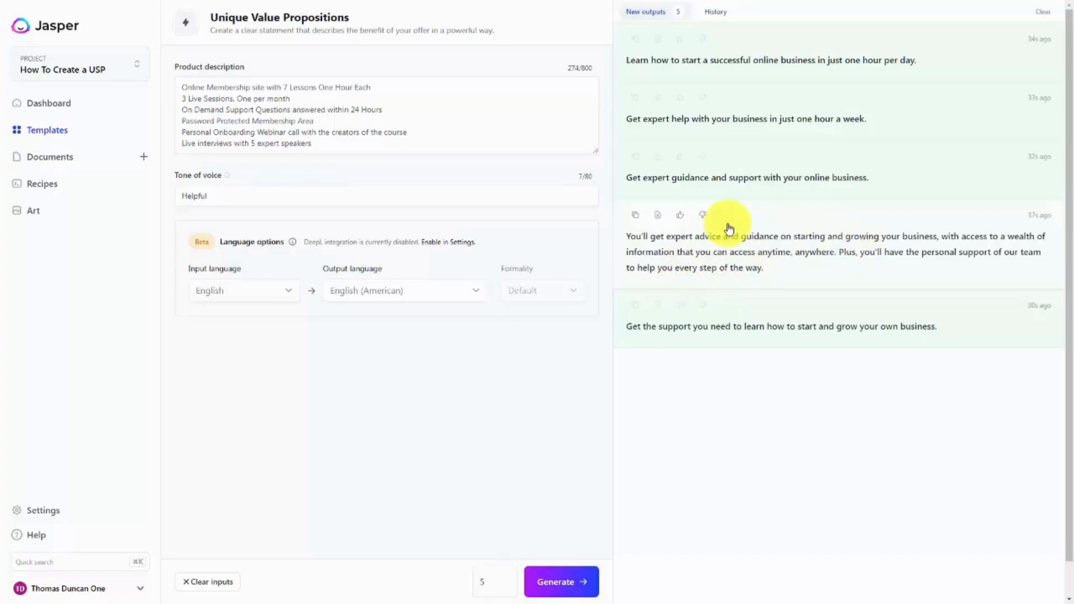
left_click(635, 214)
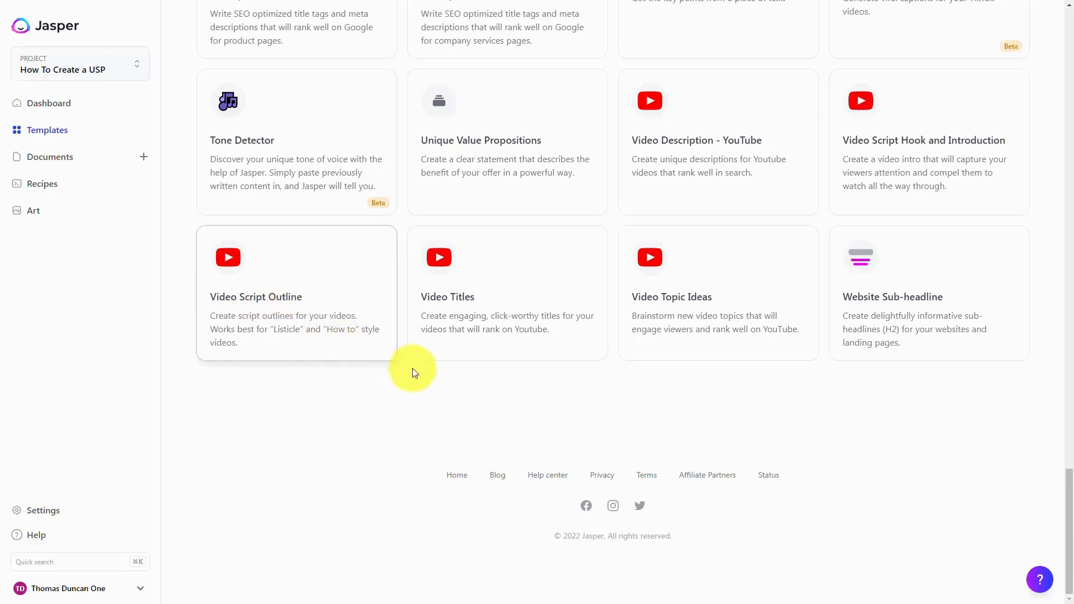
Fill in the Video Topic Ideas template with "How to Write a Unique Selling Proposition for Your Products", keyword "Unique Selling Proposition" and tone "Helpful".
left_click(672, 258)
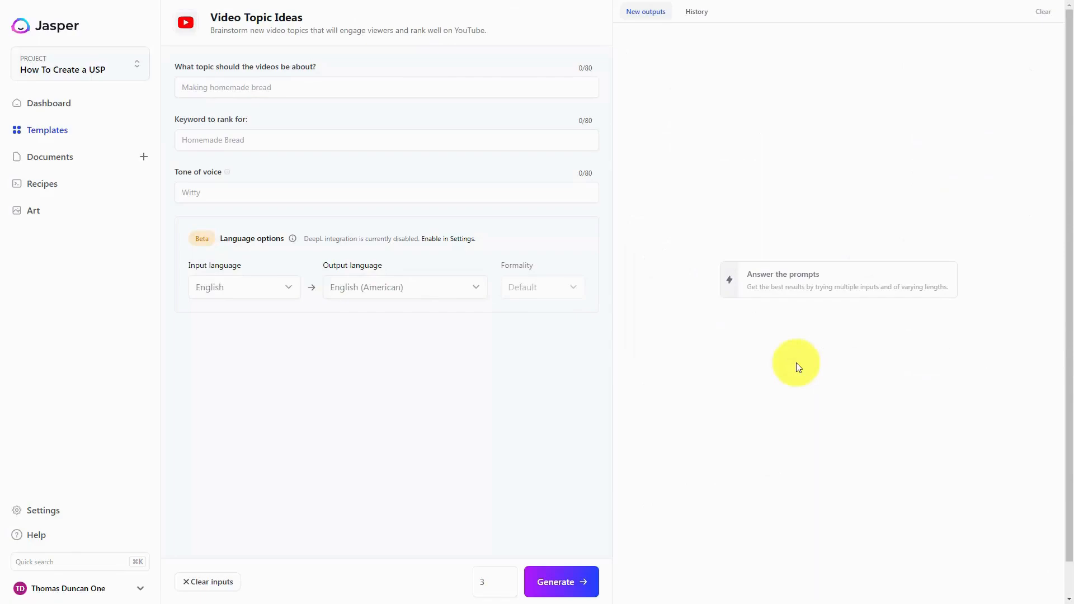
left_click(299, 90)
key("ctrl+v")
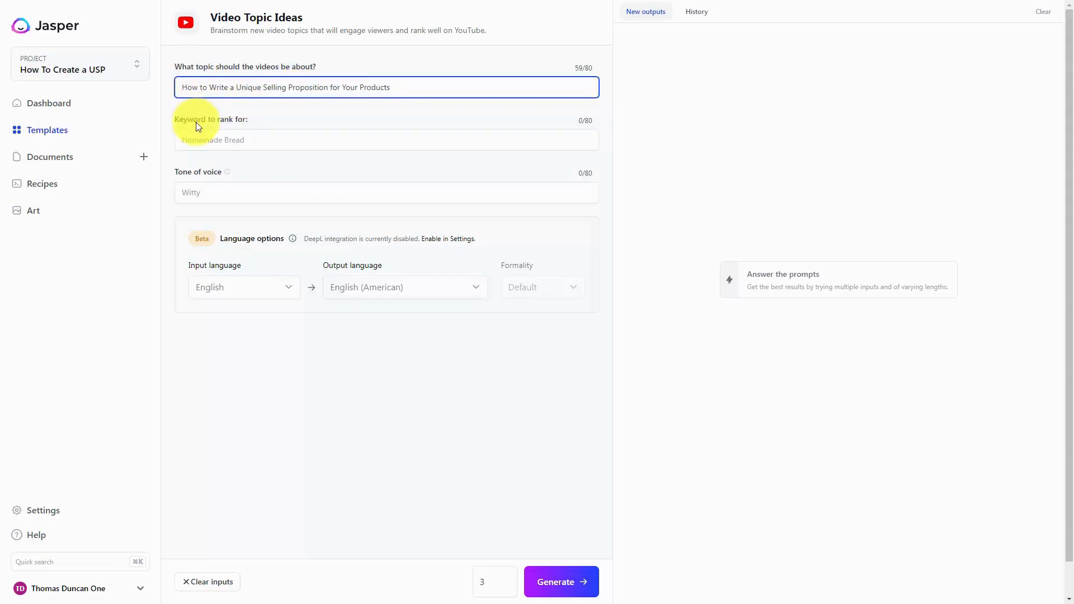
left_click(296, 138)
key("ctrl+v")
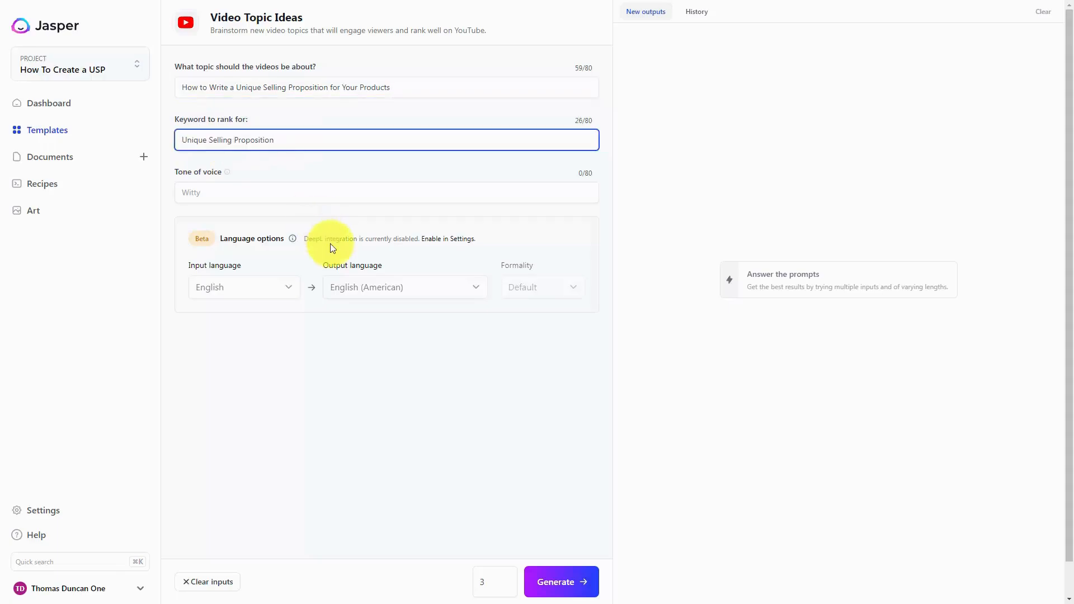
left_click(210, 197)
key("ctrl+v")
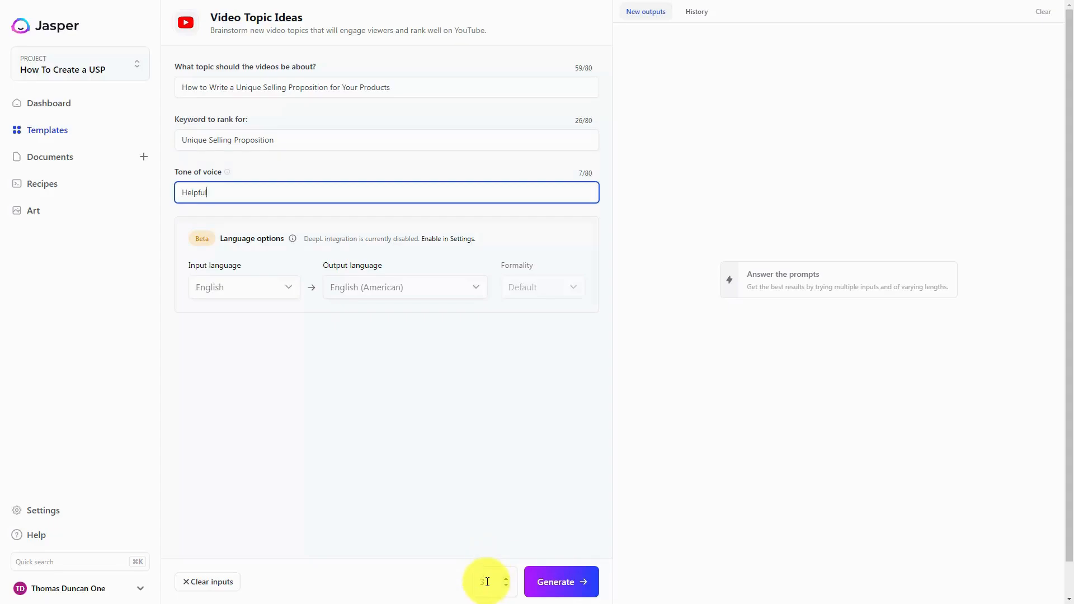
Set the number of outputs to 5 and generate the video topic ideas.
left_click(487, 582)
type("5")
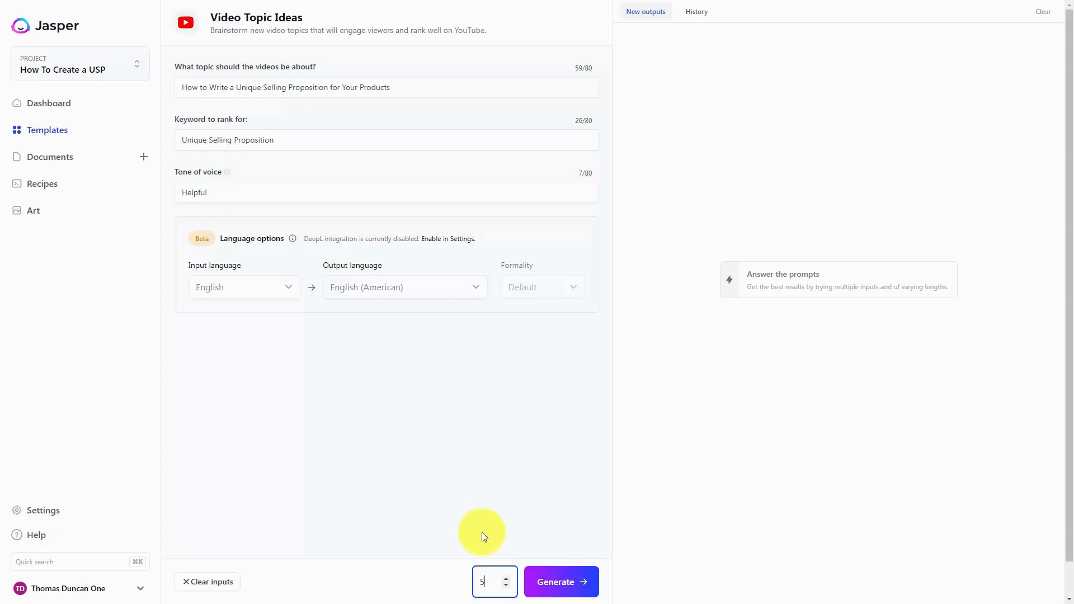
left_click(551, 584)
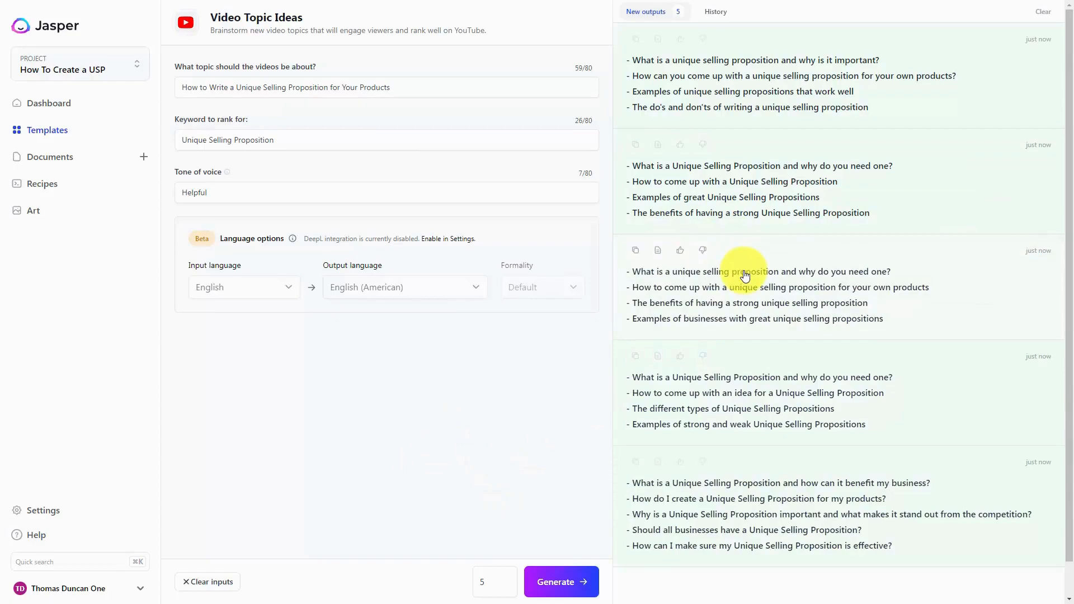
Fill in the Video Titles template with "Examples of unique selling propositions that work well", keyword "Unique Selling Proposition" and tone "Helpful".
key("alt+Left")
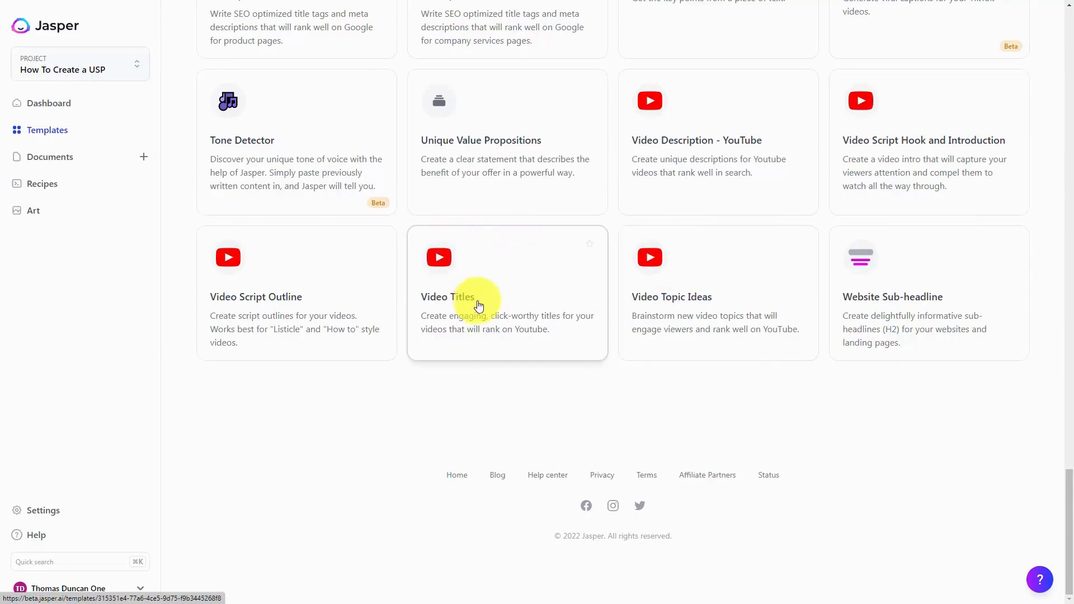
left_click(474, 278)
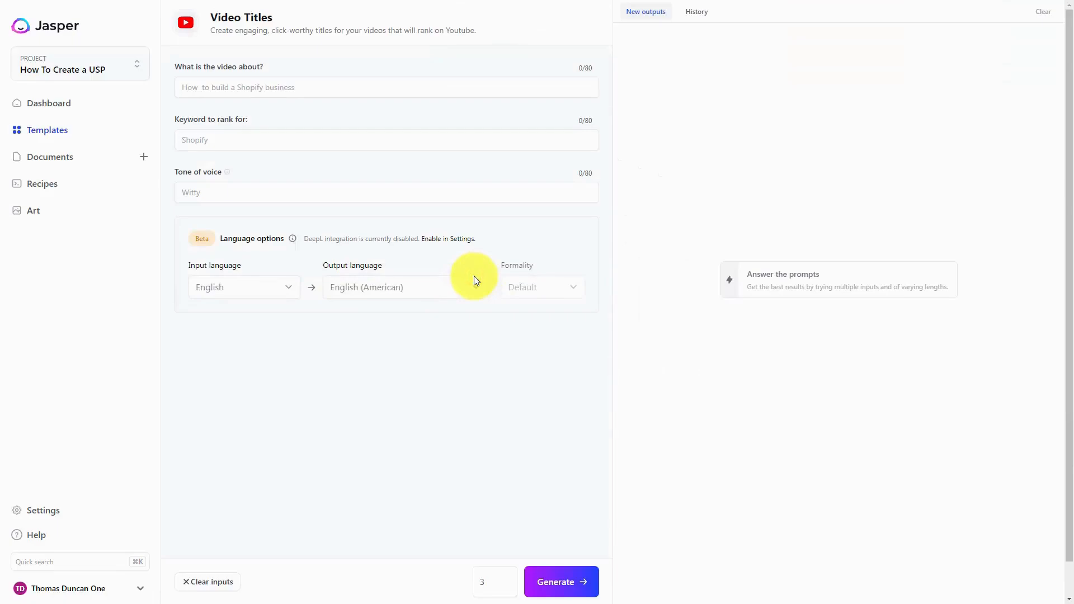
left_click(268, 85)
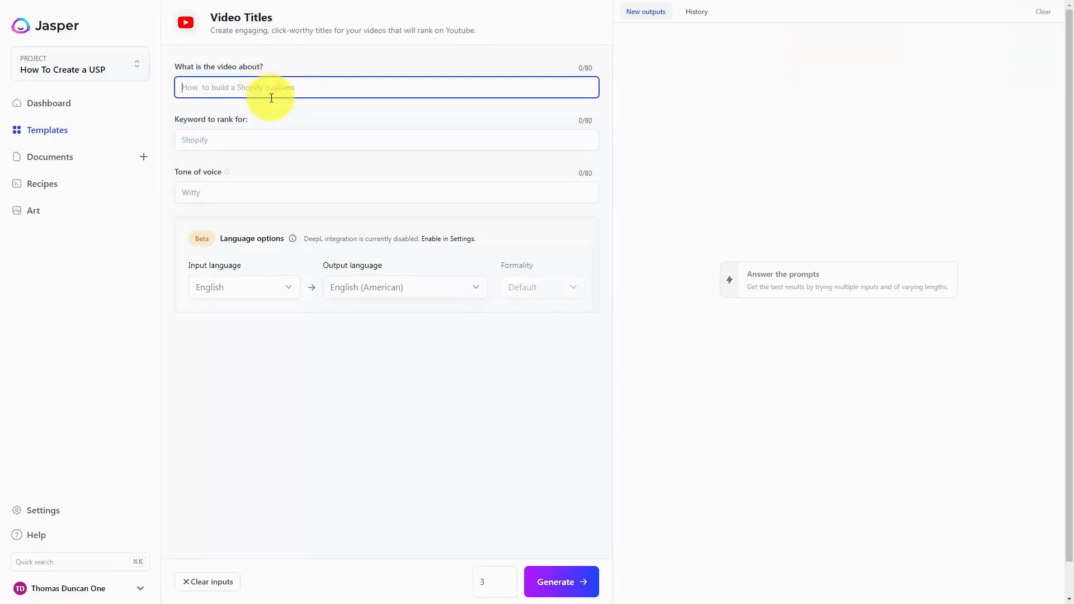
key("ctrl+v")
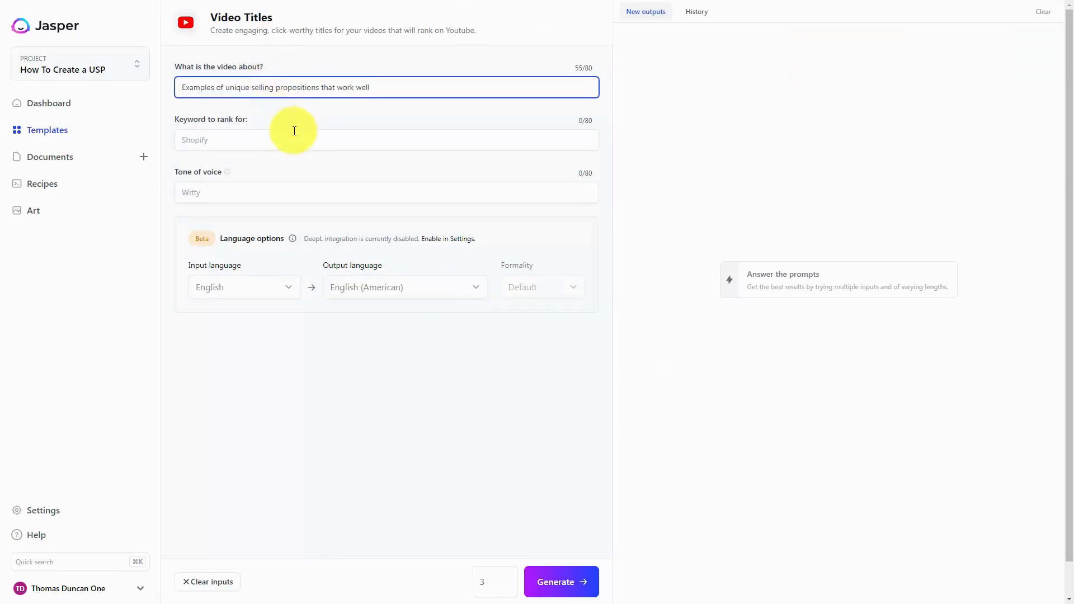
left_click(234, 140)
key("ctrl+v")
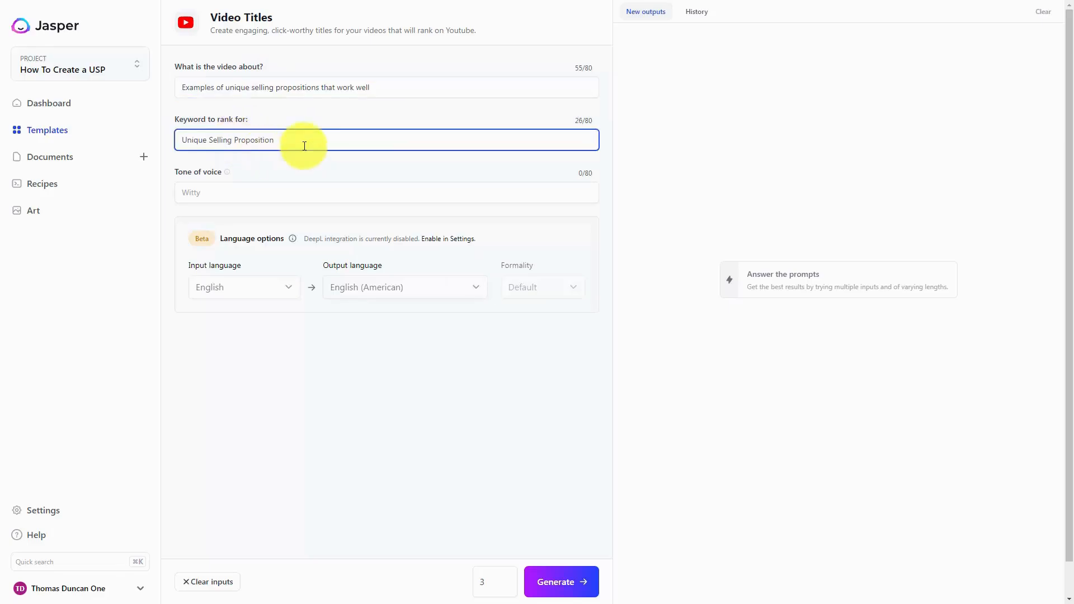
left_click(258, 184)
key("ctrl+v")
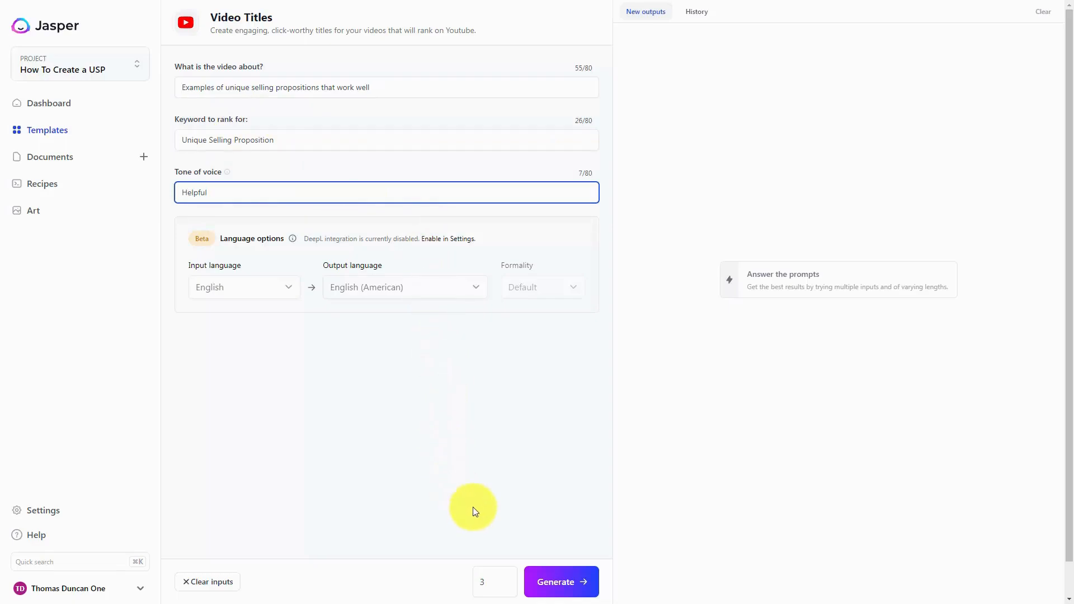
Generate the video titles, and generate more with the tone of voice changed to "Funny".
left_click(548, 585)
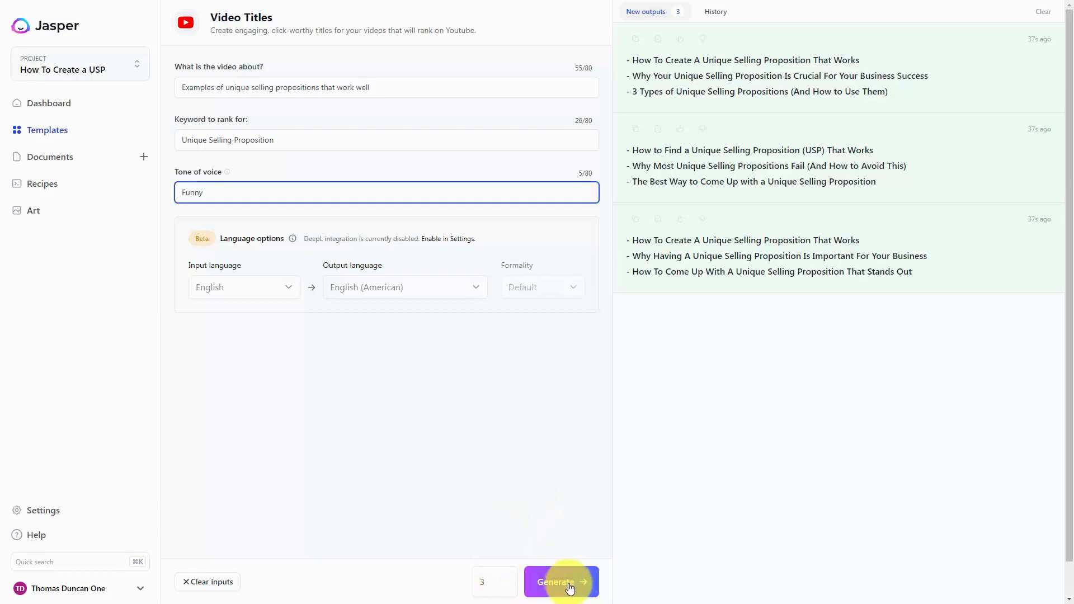
left_click(563, 585)
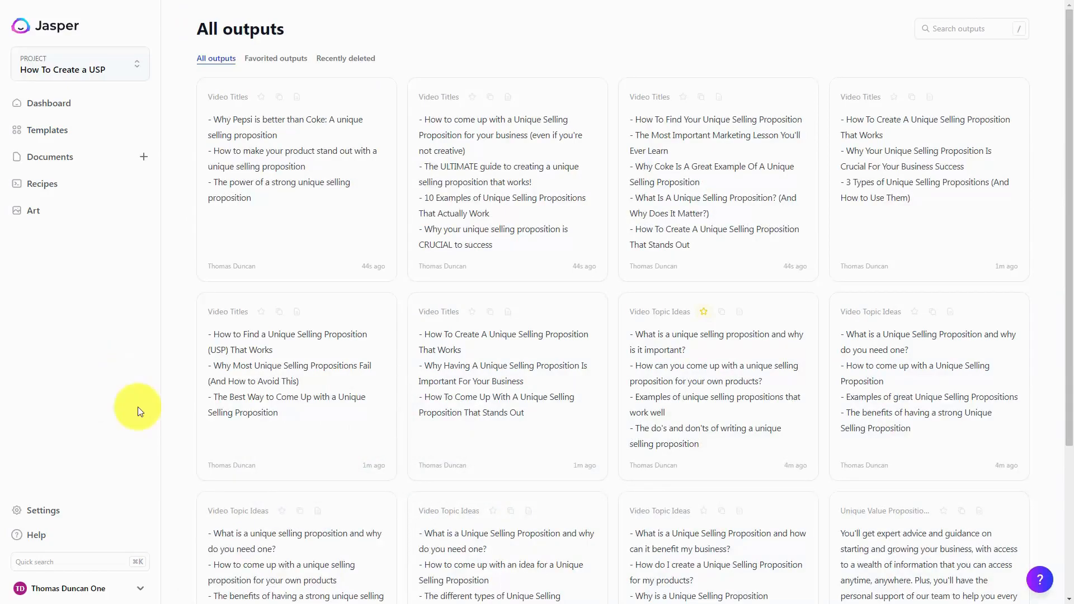
Copy "The power of a strong unique selling proposition" from the newest Video Titles output into the Video Description - YouTube template's video title.
left_click(297, 180)
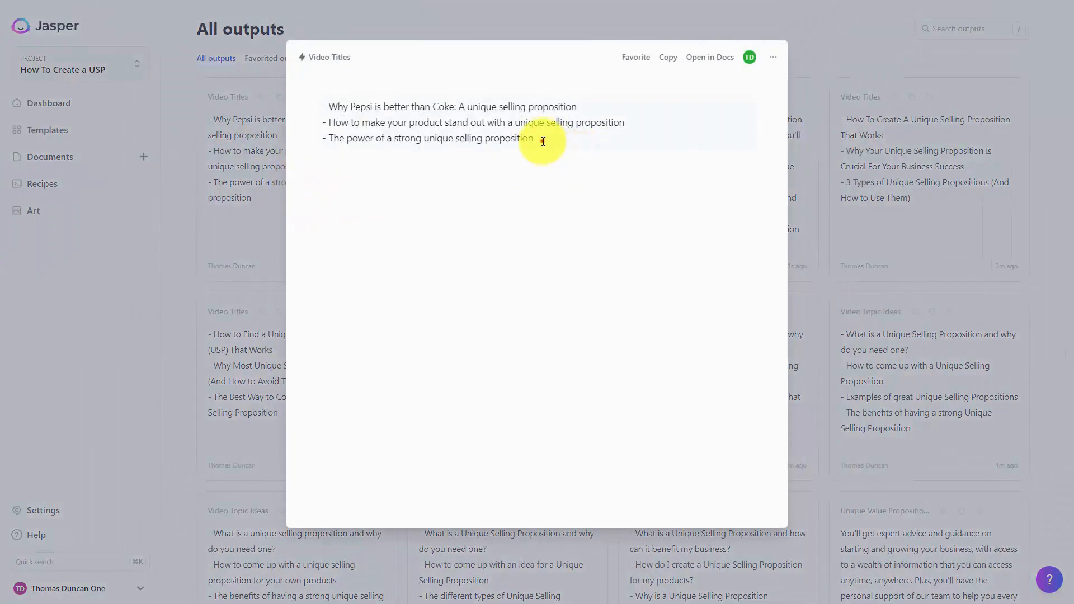
left_click_drag(542, 141, 322, 138)
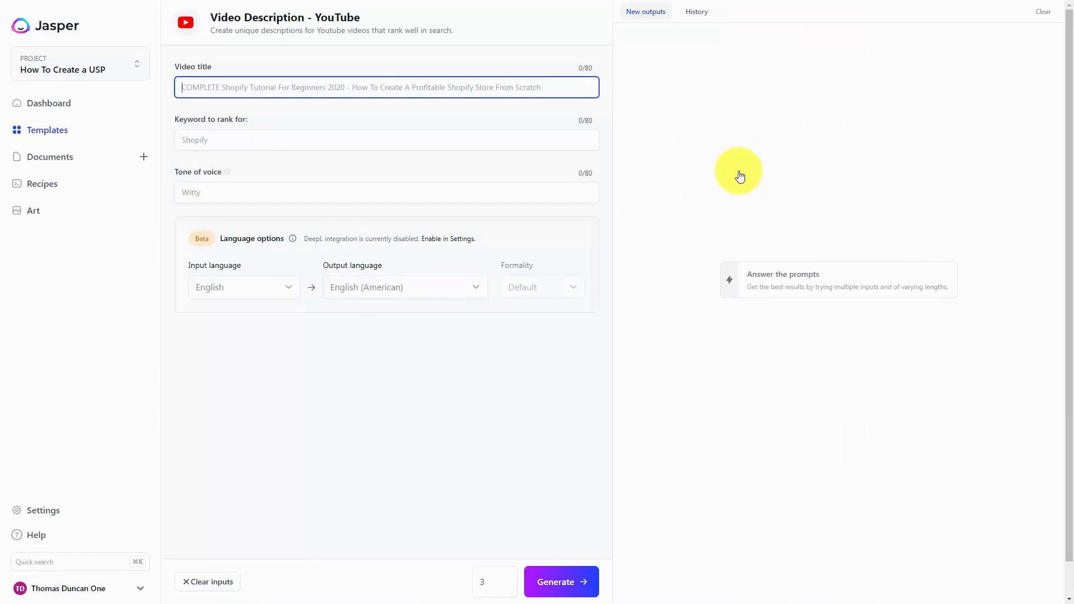
key("ctrl+v")
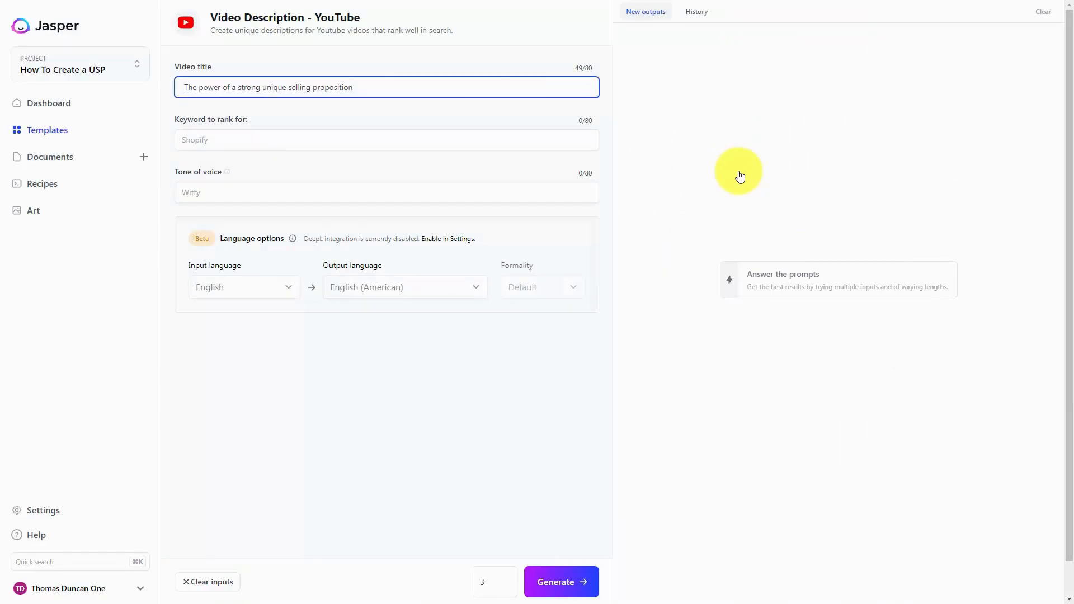
Set the video description's keyword to "Unique Selling Proposition", the tone to "Helpful" and the number of outputs to 1.
key("Tab")
key("ctrl+v")
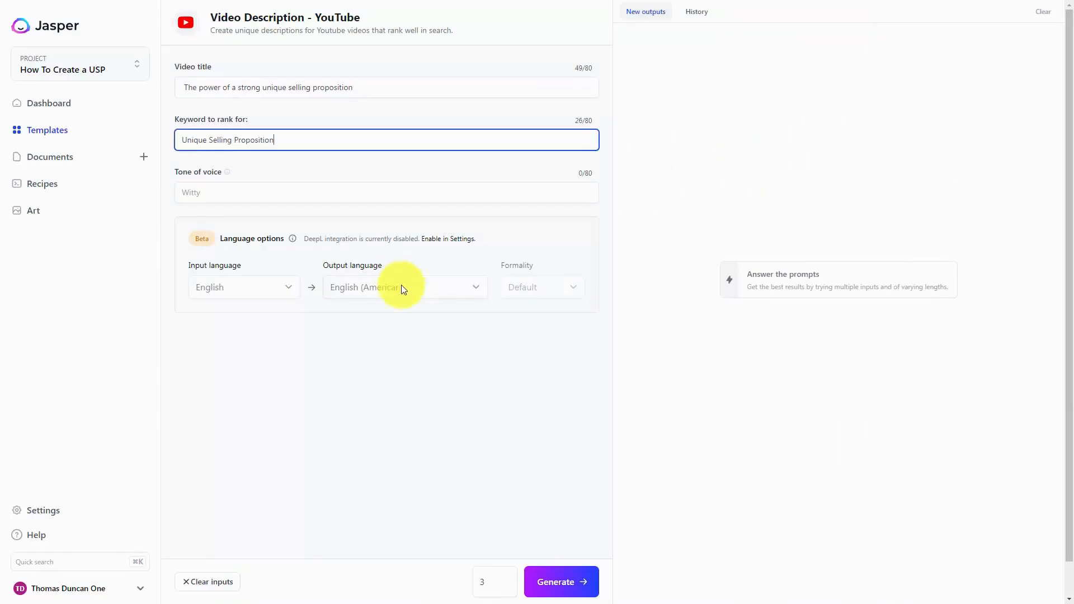
left_click(223, 189)
key("ctrl+v")
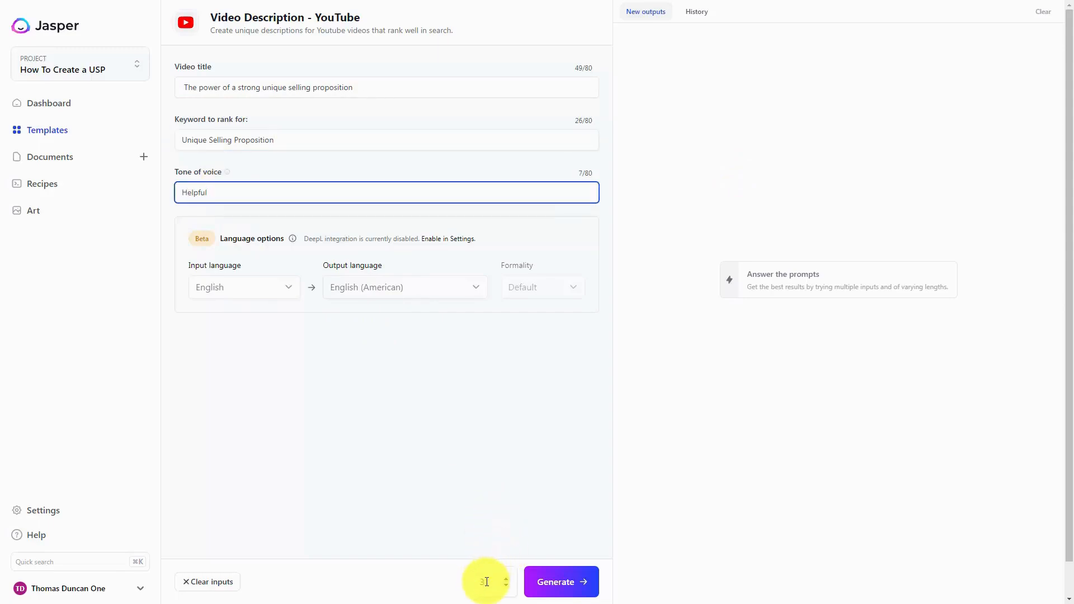
left_click(486, 581)
type("1")
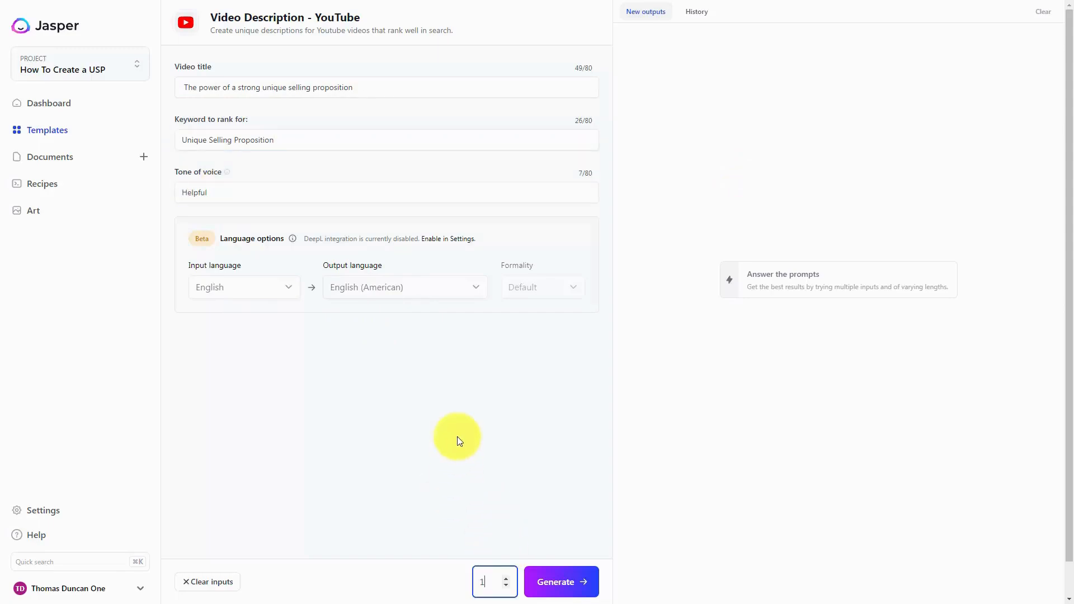
Generate the YouTube video description, and open the Video Script Hook and Introduction template.
left_click(547, 585)
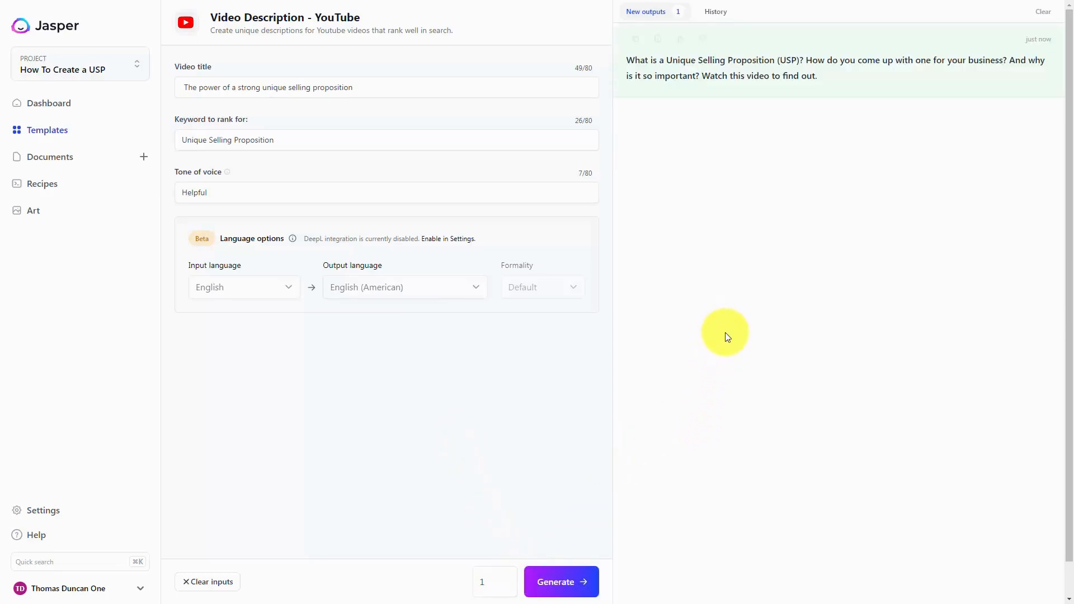
key("alt+Left")
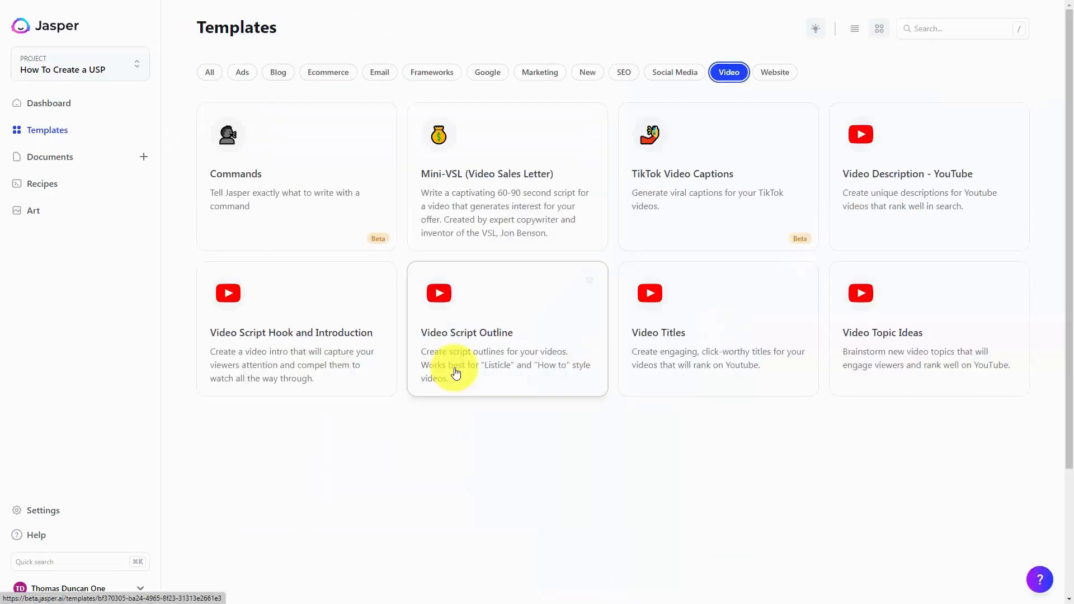
left_click(282, 336)
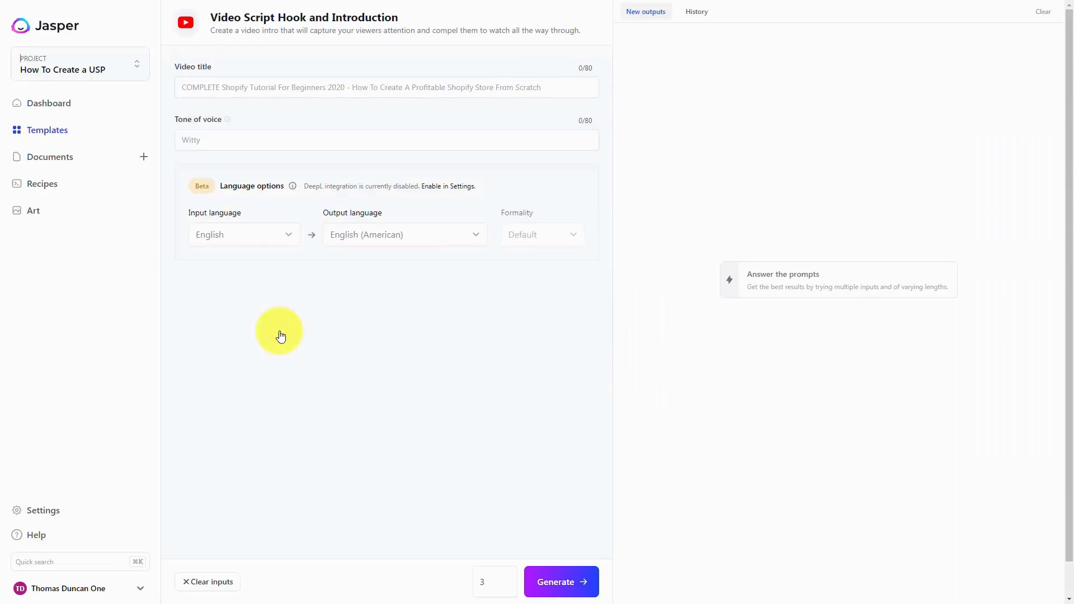
Generate 1 video hook and introduction for the title "The power of a strong unique selling proposition" with the tone of voice "Helpful".
left_click(245, 86)
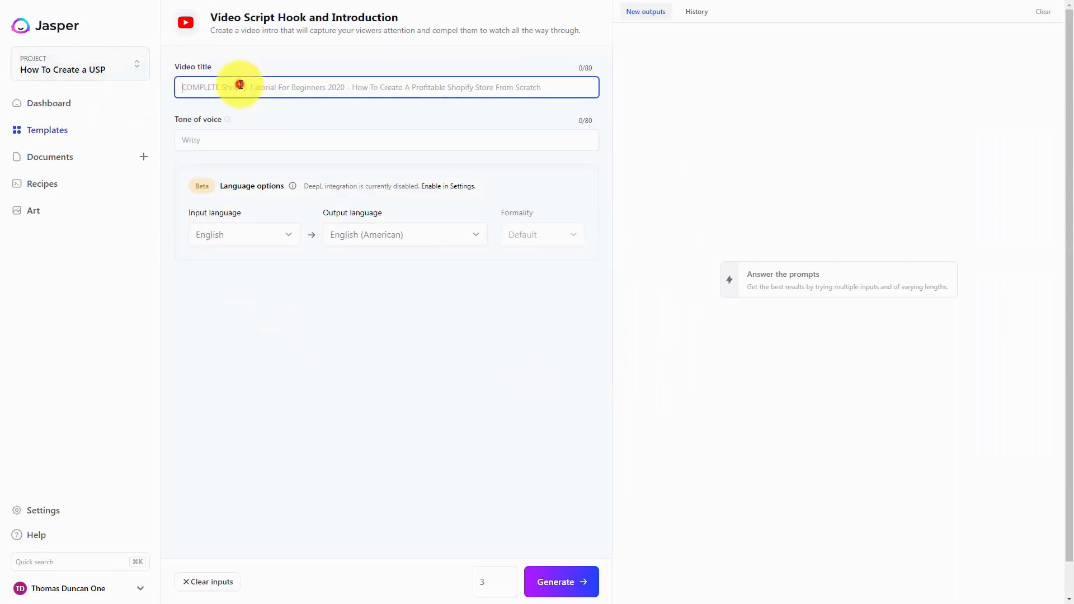
type("The power of a strong unique selling proposition")
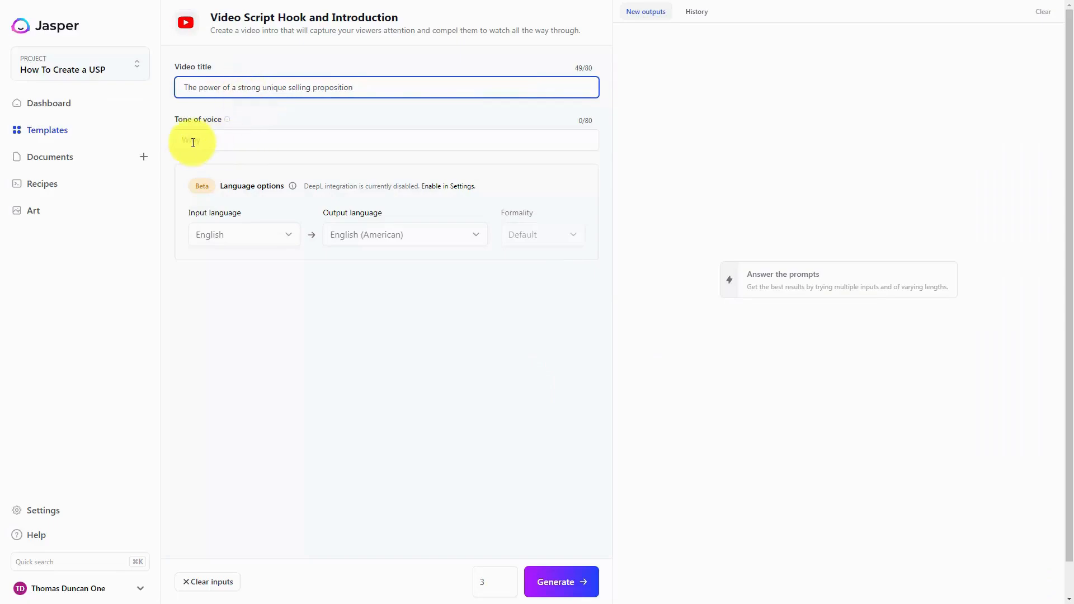
left_click(209, 136)
type("Helpful")
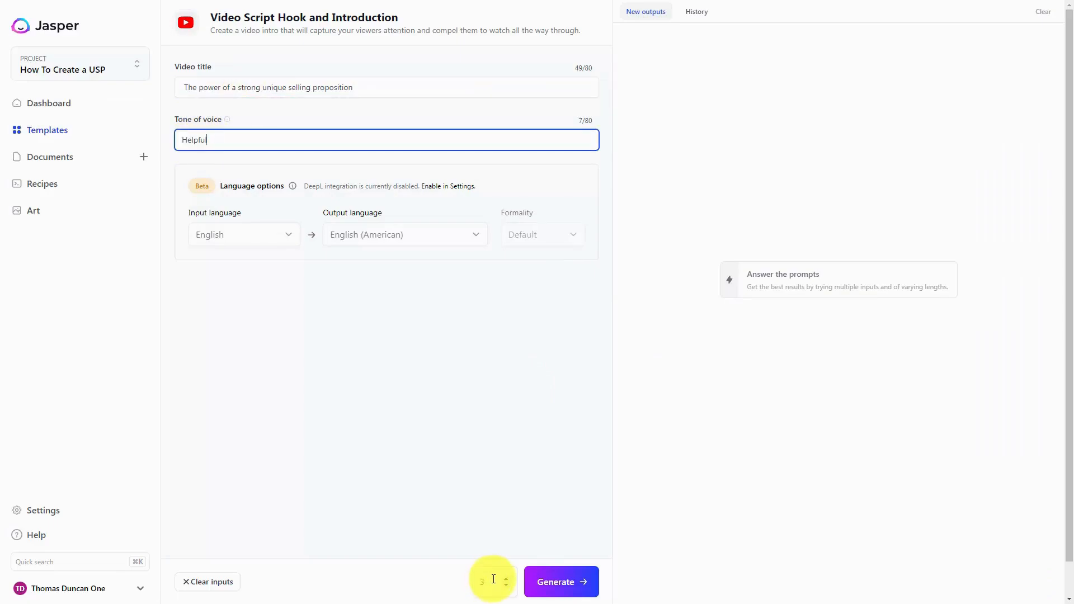
left_click(486, 578)
type("1")
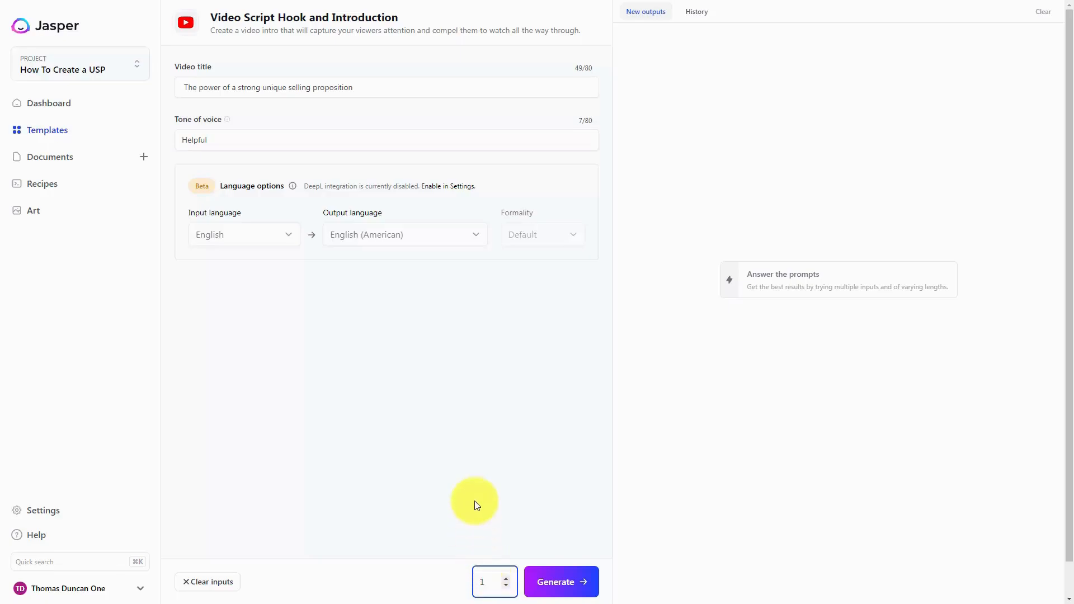
left_click(548, 579)
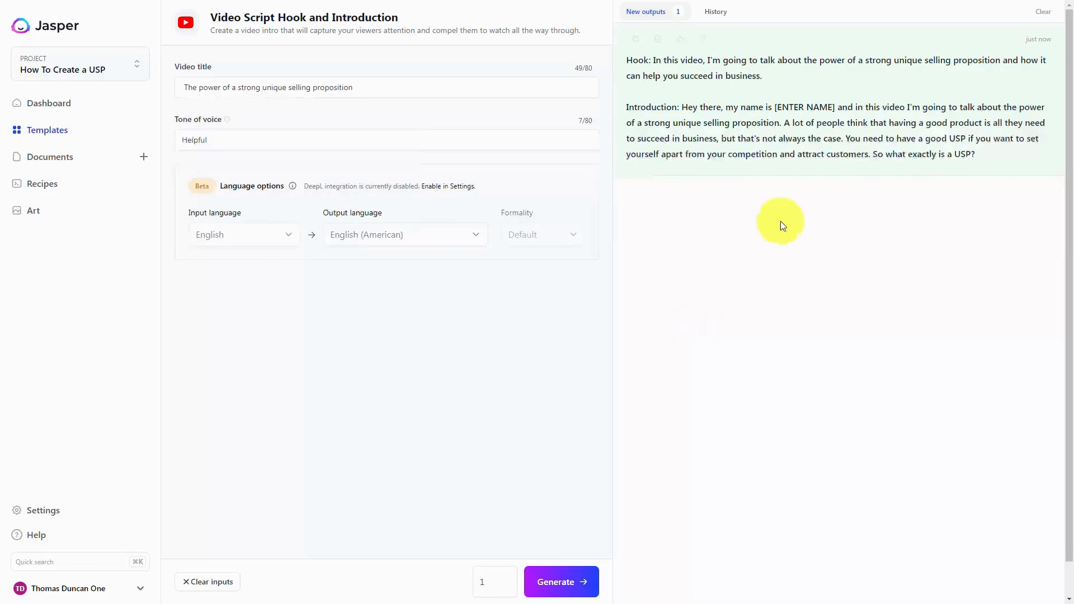
Generate outlines with the Video Script Outline template for "The power of a strong unique selling proposition" in the tone "Helpful".
key("alt+Left")
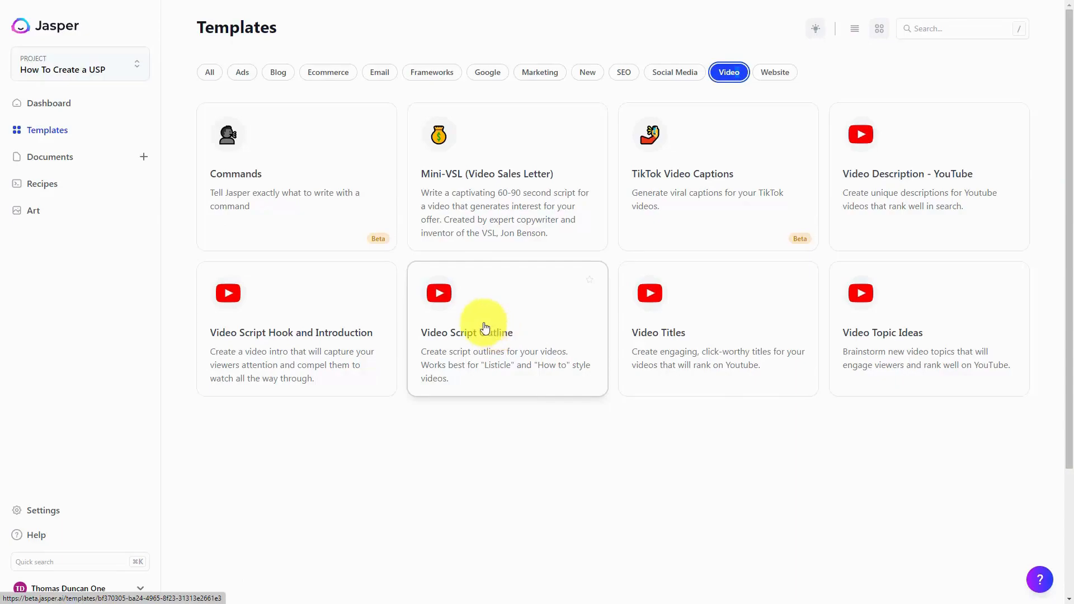
left_click(445, 297)
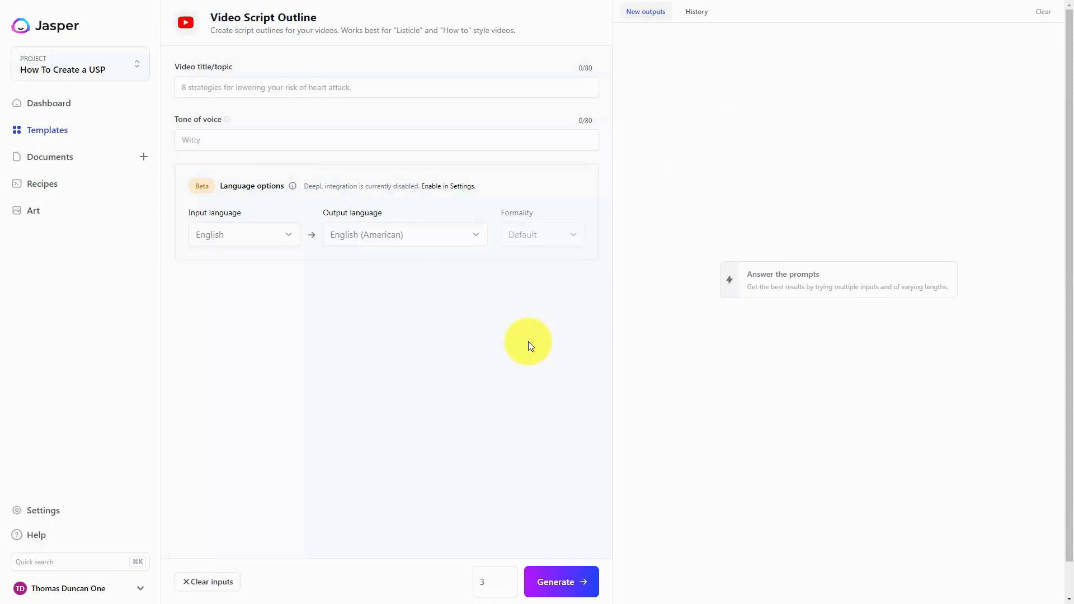
left_click(206, 88)
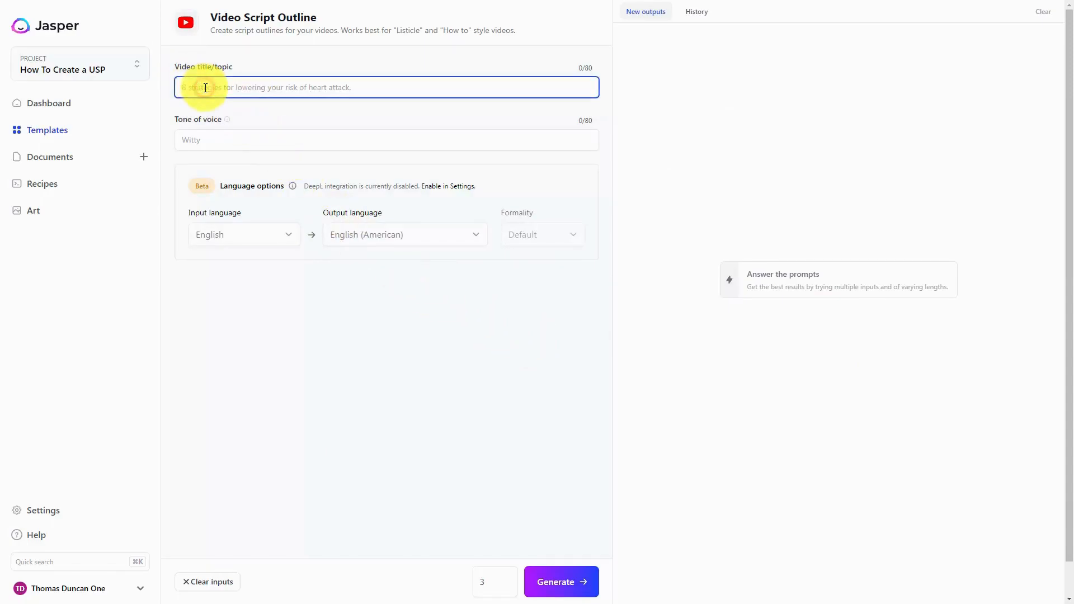
type("The power of a strong unique selling proposition")
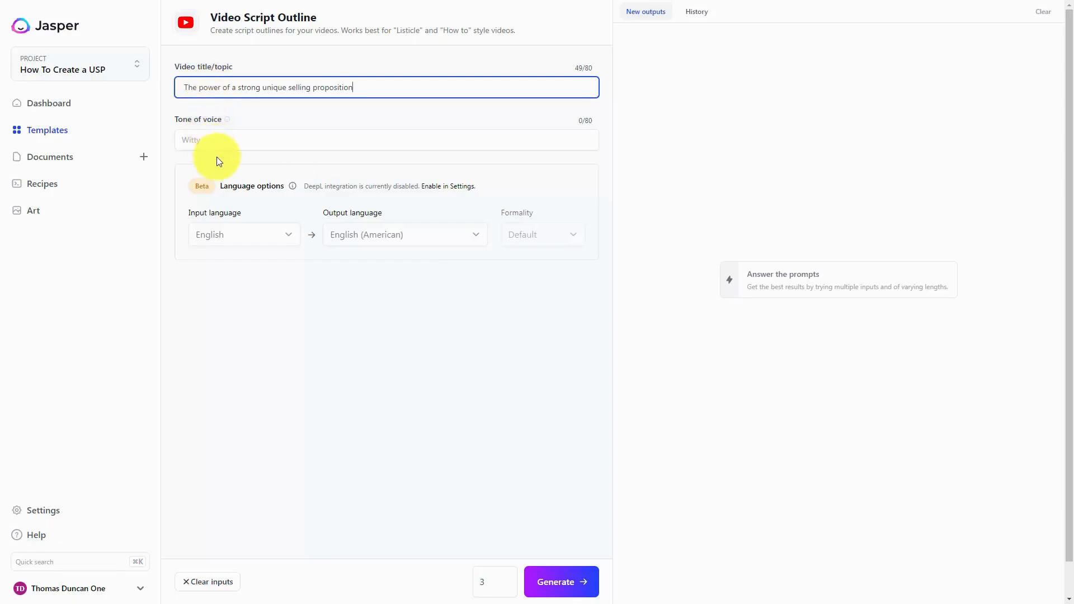
key("Tab")
type("Helpful")
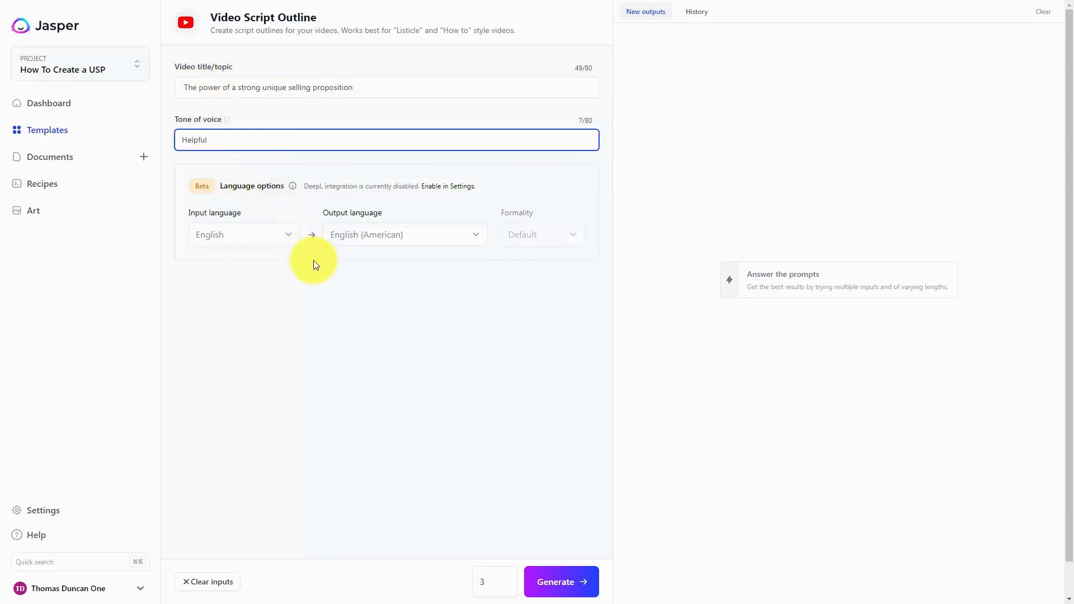
left_click(549, 583)
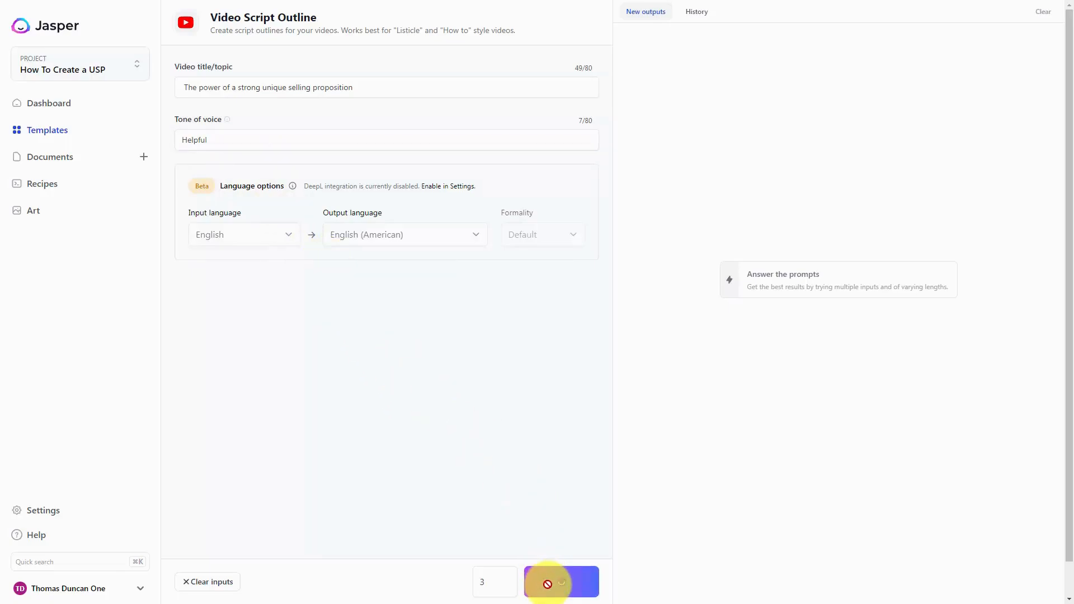